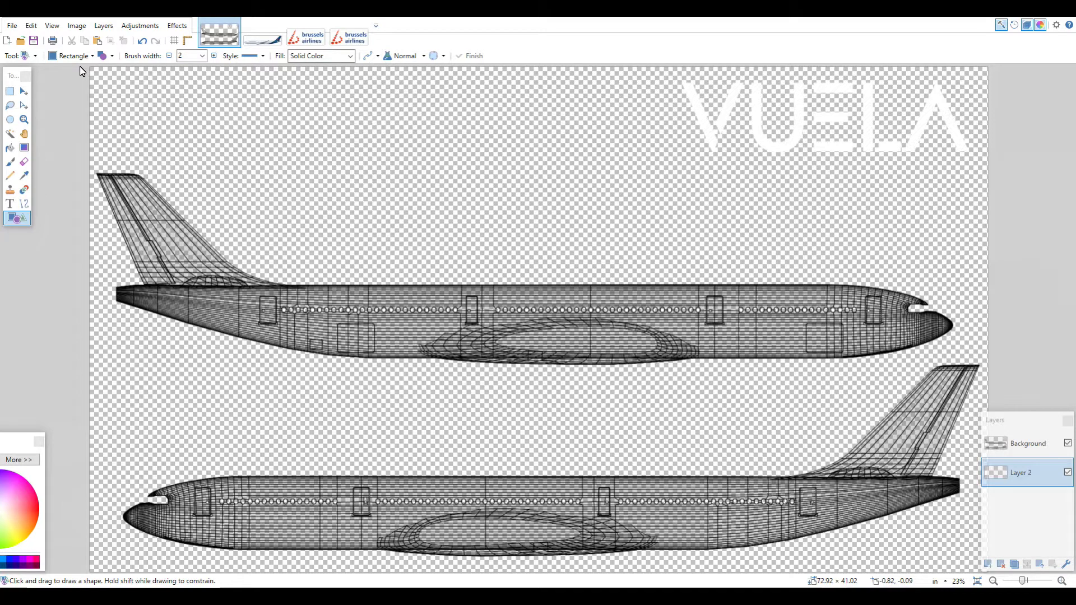
# Delete the empty Layer 2 beneath the Background layer
pyautogui.moveTo(80, 67); pyautogui.dragTo(82, 66)
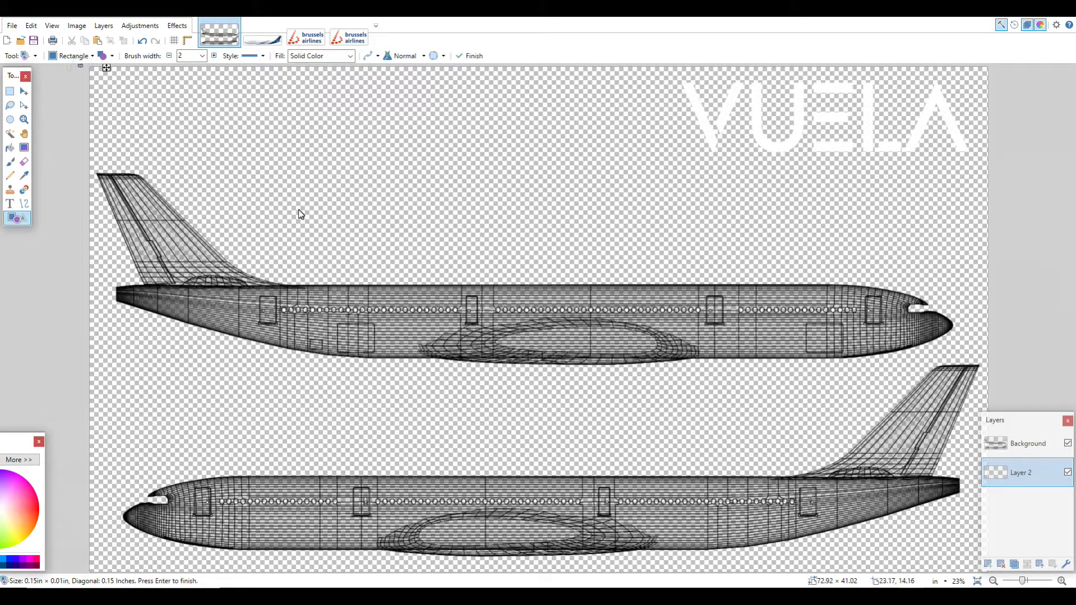
pyautogui.click(24, 91)
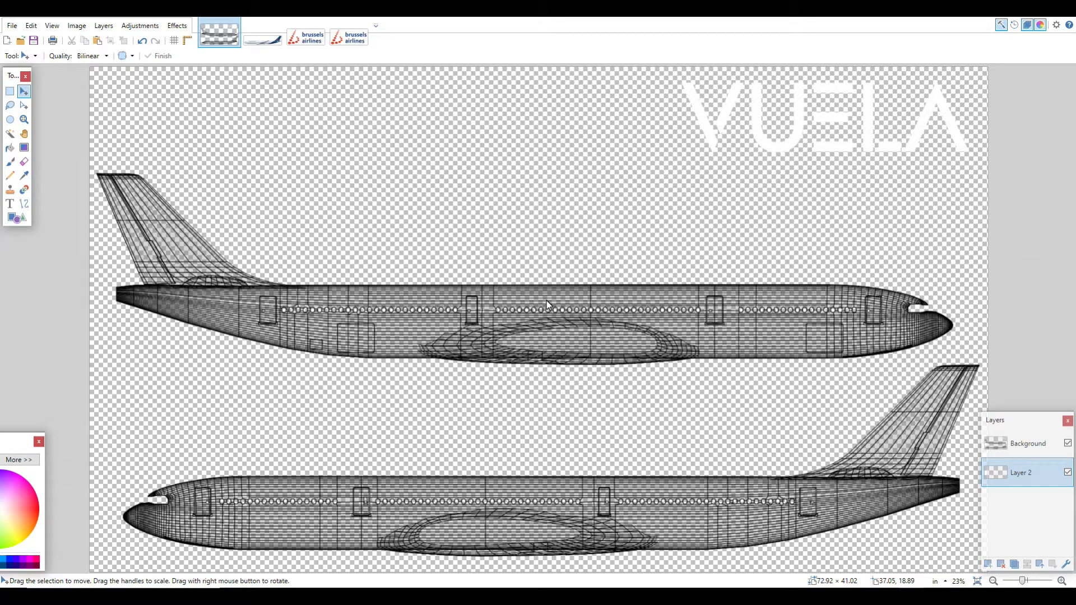
pyautogui.press('o')
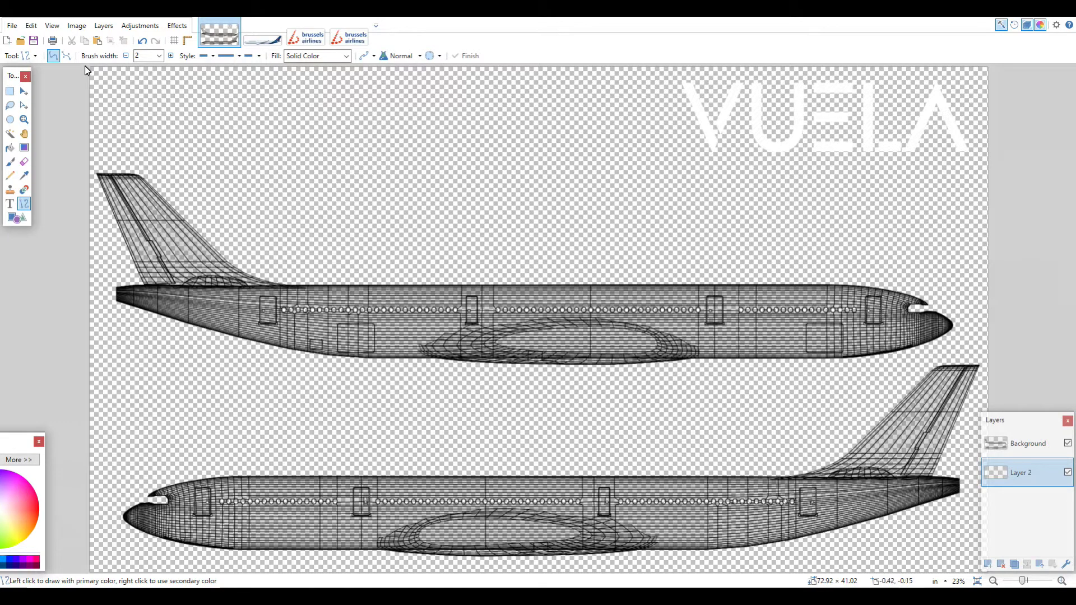
pyautogui.hotkey('ctrl', 'shift', 'Delete')
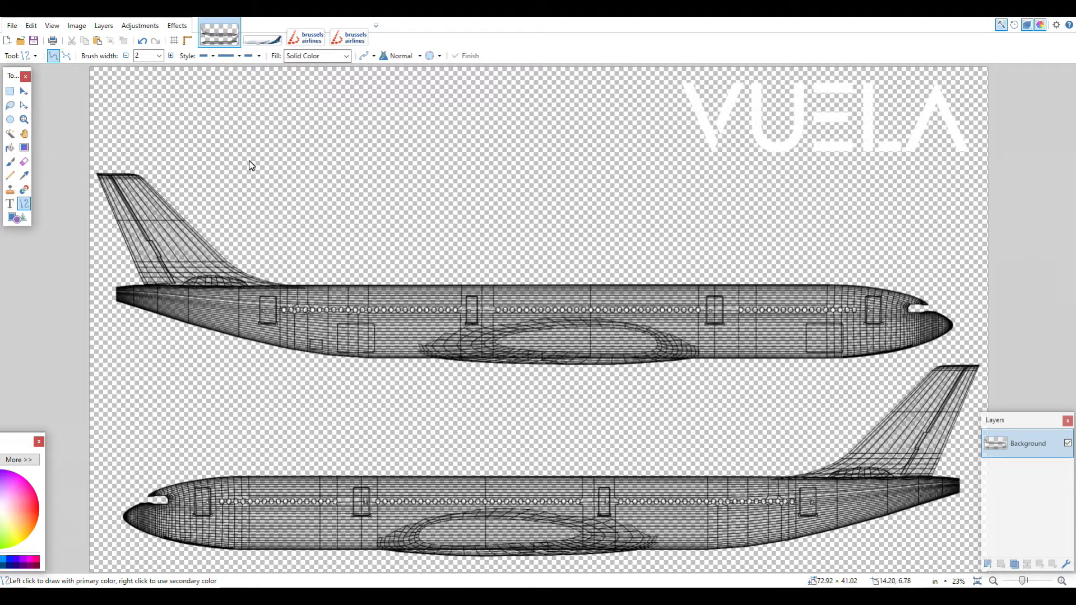
pyautogui.click(262, 40)
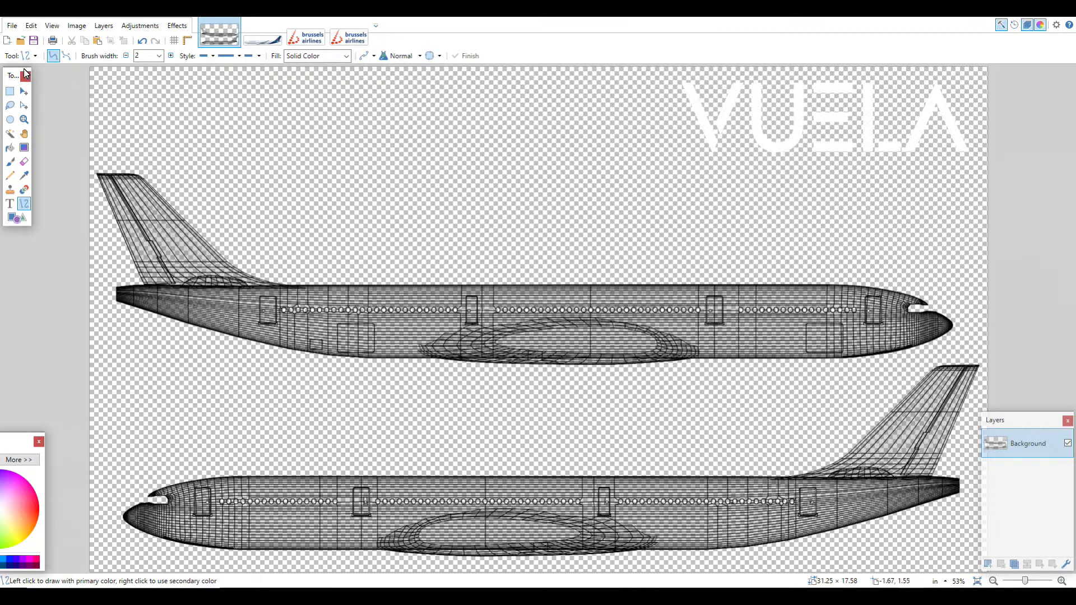
# Resize the aircraft template image to 8000 pixels wide, keeping the aspect ratio
pyautogui.click(77, 25)
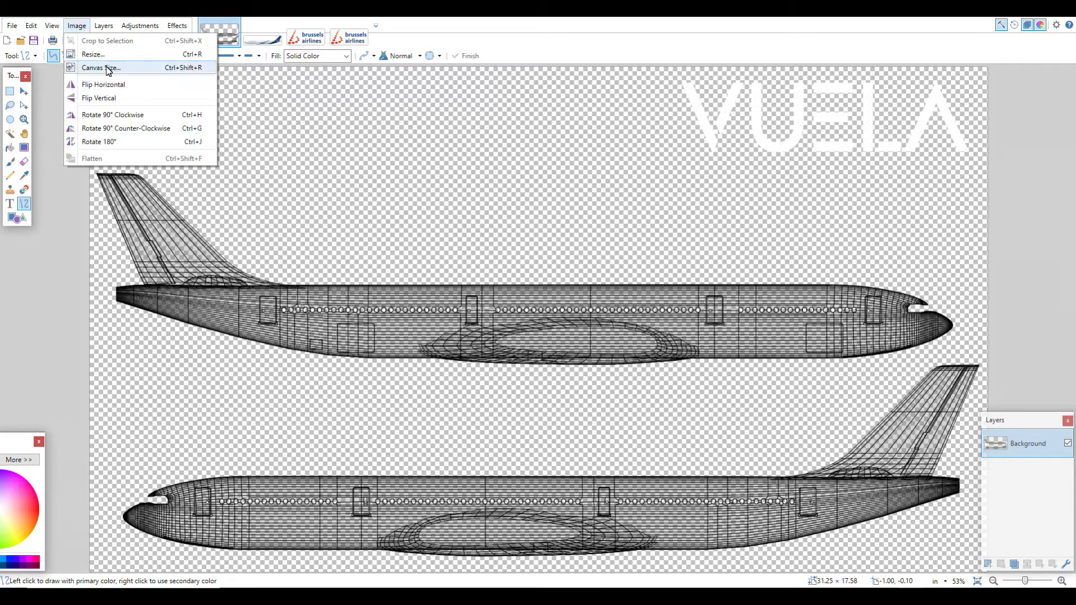
pyautogui.click(92, 54)
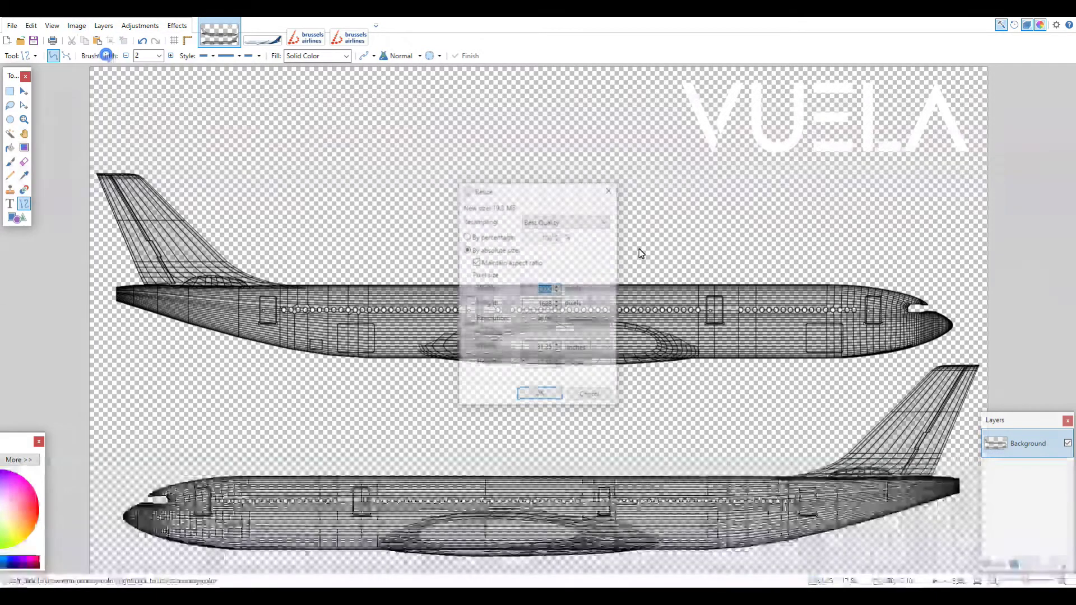
pyautogui.write('8000')
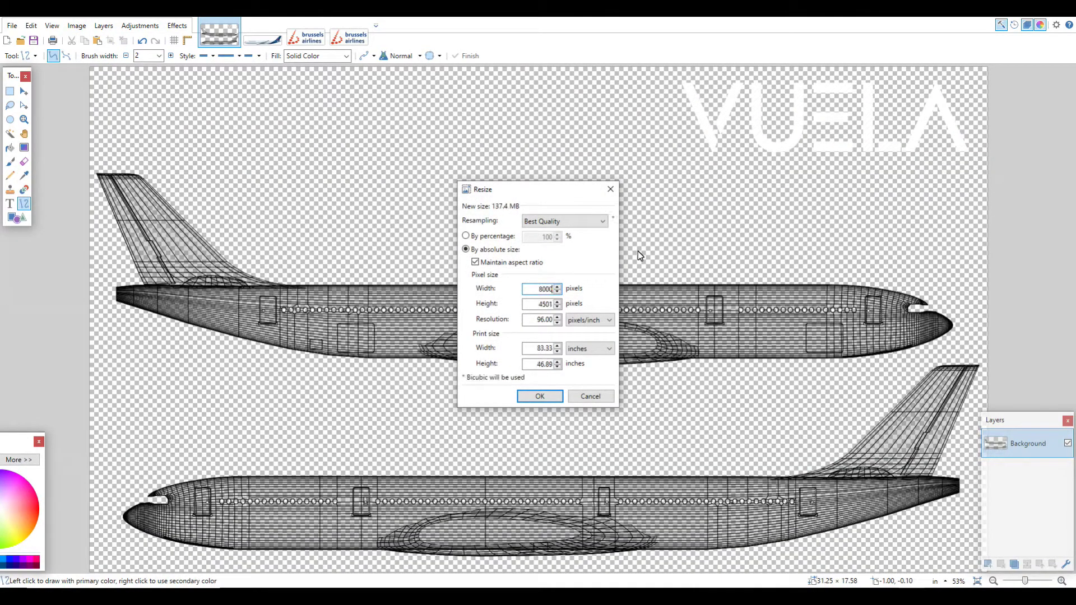
pyautogui.press('Return')
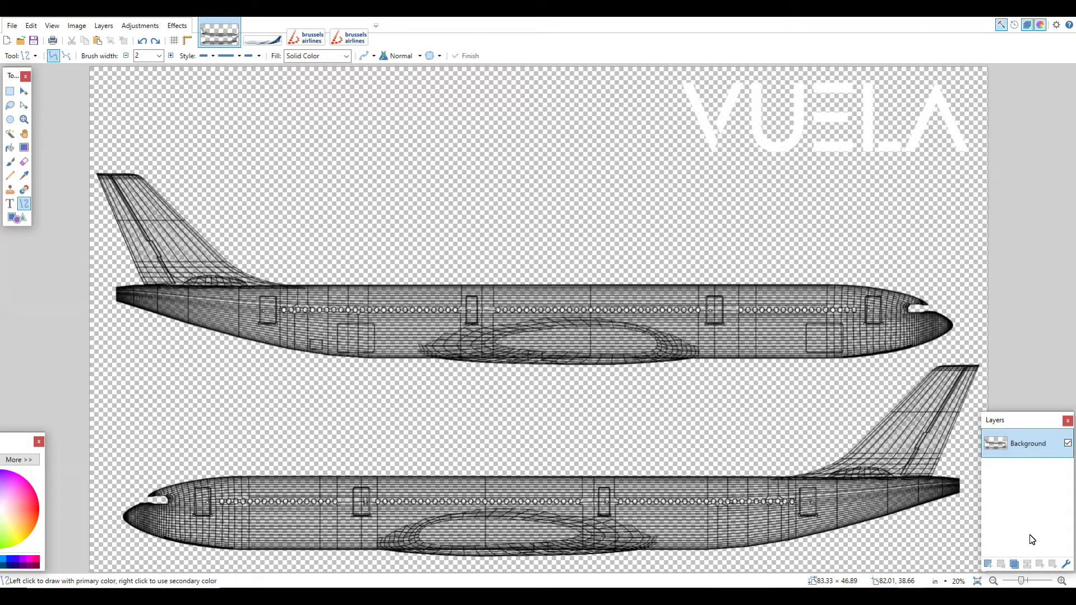
# Add a new layer and place it beneath the Background layer
pyautogui.click(988, 565)
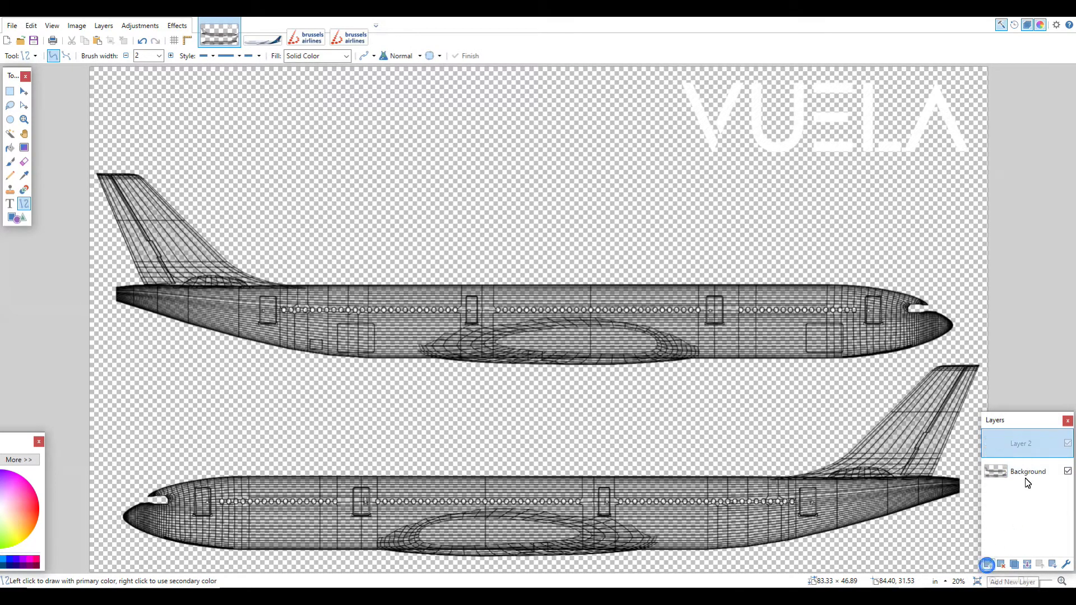
pyautogui.moveTo(1021, 443); pyautogui.dragTo(1029, 474)
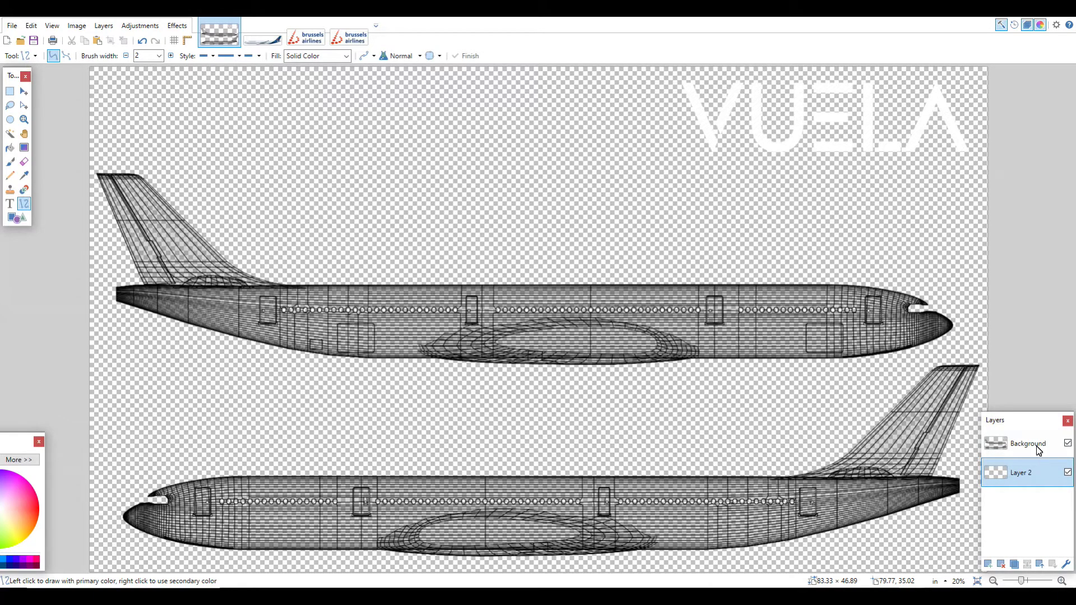
# Sample the light grey-blue of the lower fuselage in the Brussels Airlines reference image as the primary color
pyautogui.hotkey('ctrl', 'Tab')
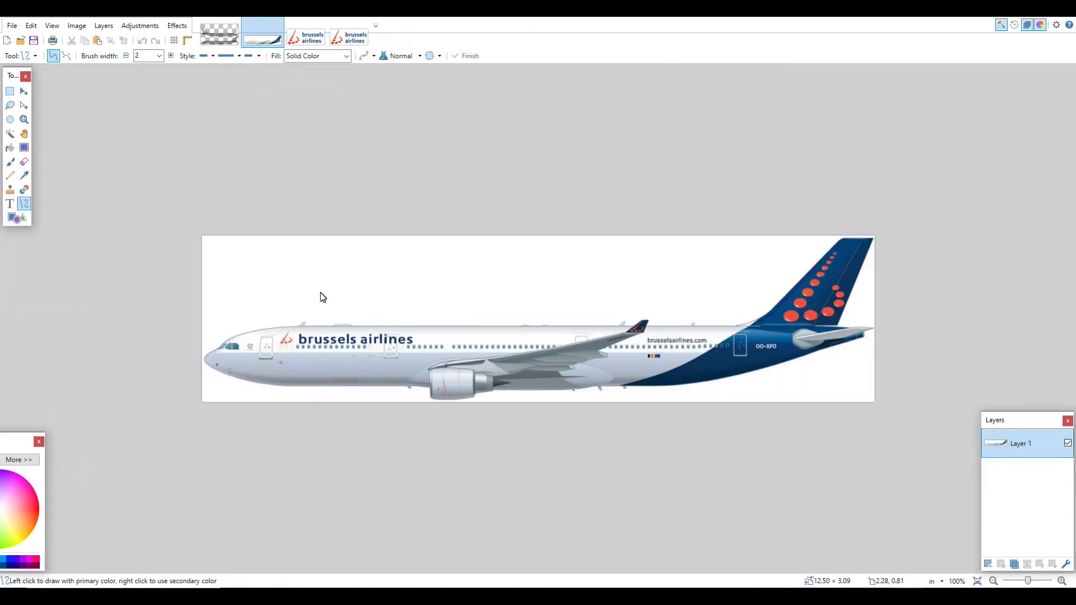
pyautogui.hotkey('ctrl', 'Tab')
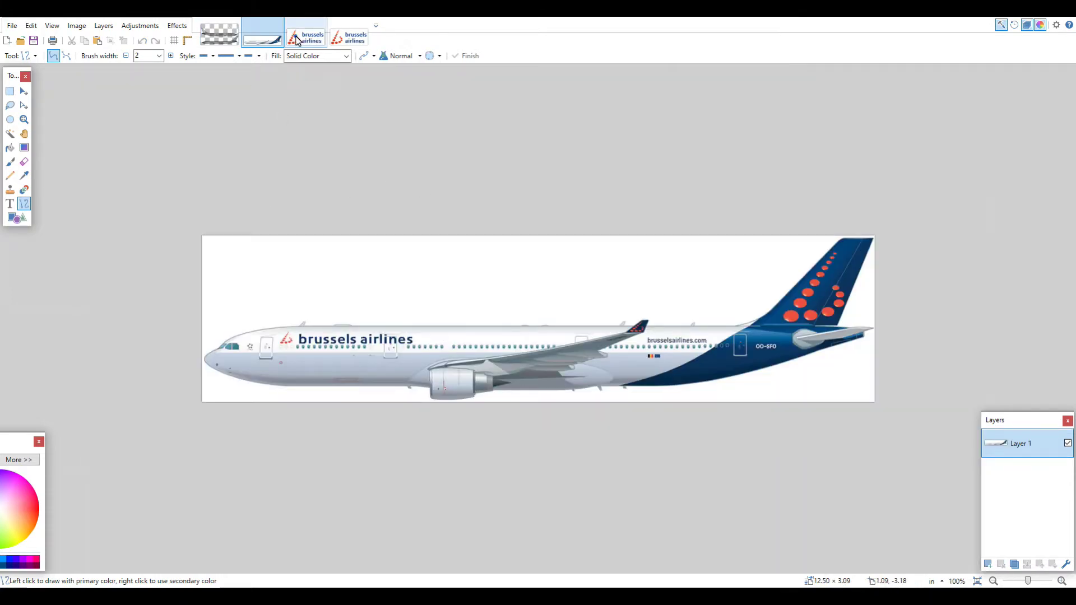
pyautogui.click(257, 43)
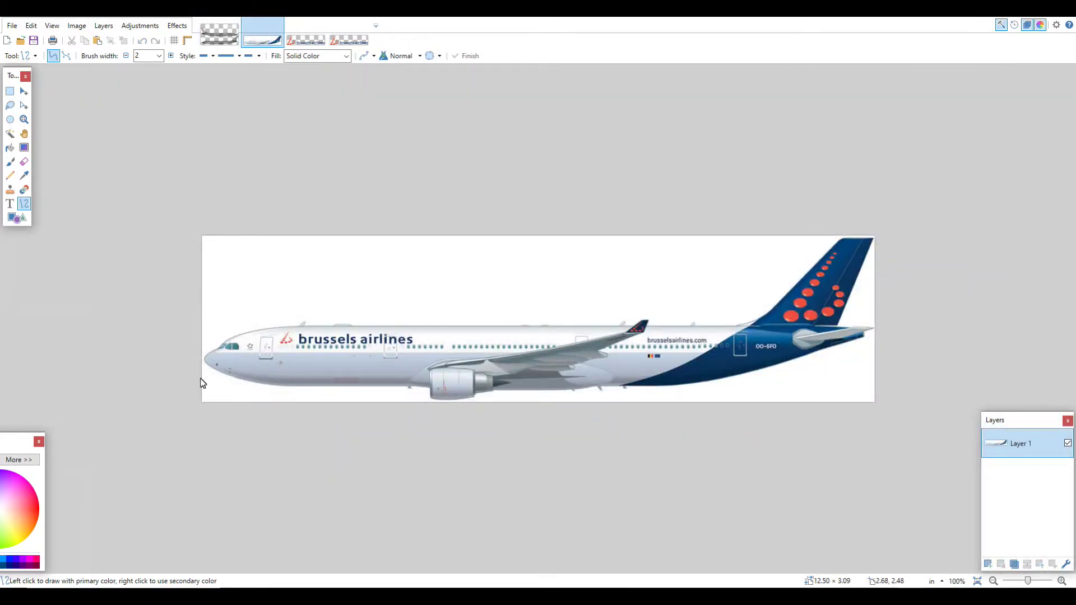
pyautogui.moveTo(10, 443); pyautogui.dragTo(74, 421)
pyautogui.click(24, 175)
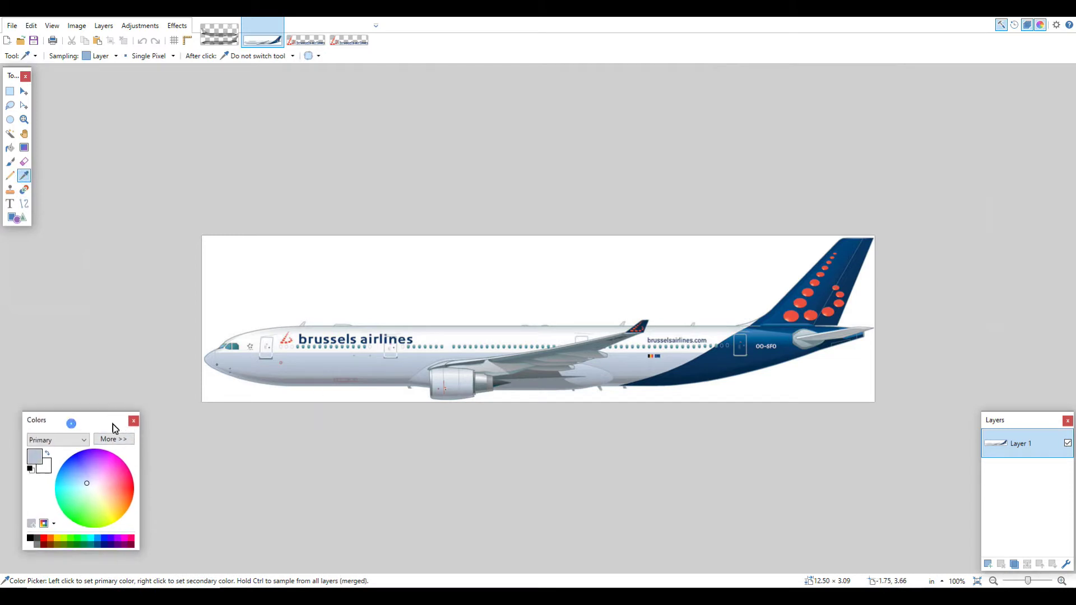
pyautogui.click(322, 365)
pyautogui.click(294, 364)
pyautogui.click(321, 363)
pyautogui.click(333, 361)
pyautogui.click(296, 367)
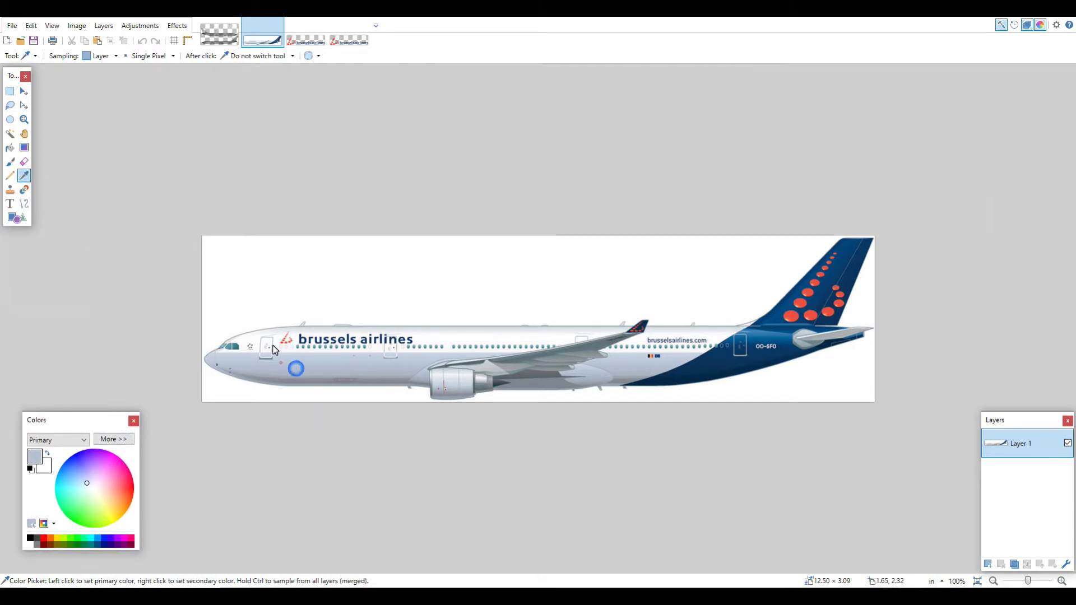
# Draw a filled grey-blue rectangle on Layer 2 covering the lower half of the bottom aircraft's fuselage, from nose to tail
pyautogui.click(220, 44)
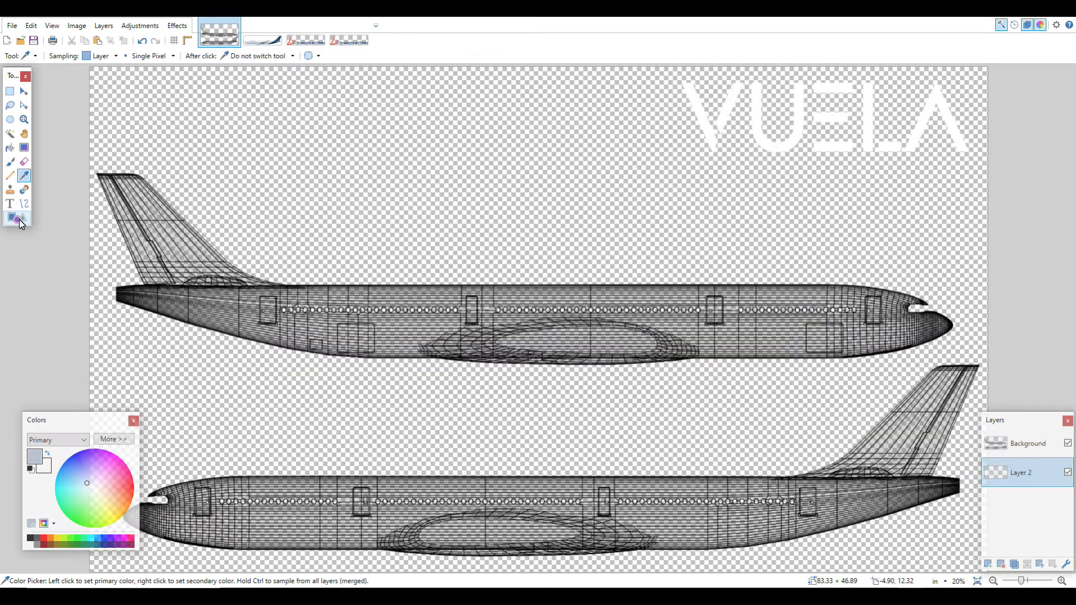
pyautogui.click(16, 218)
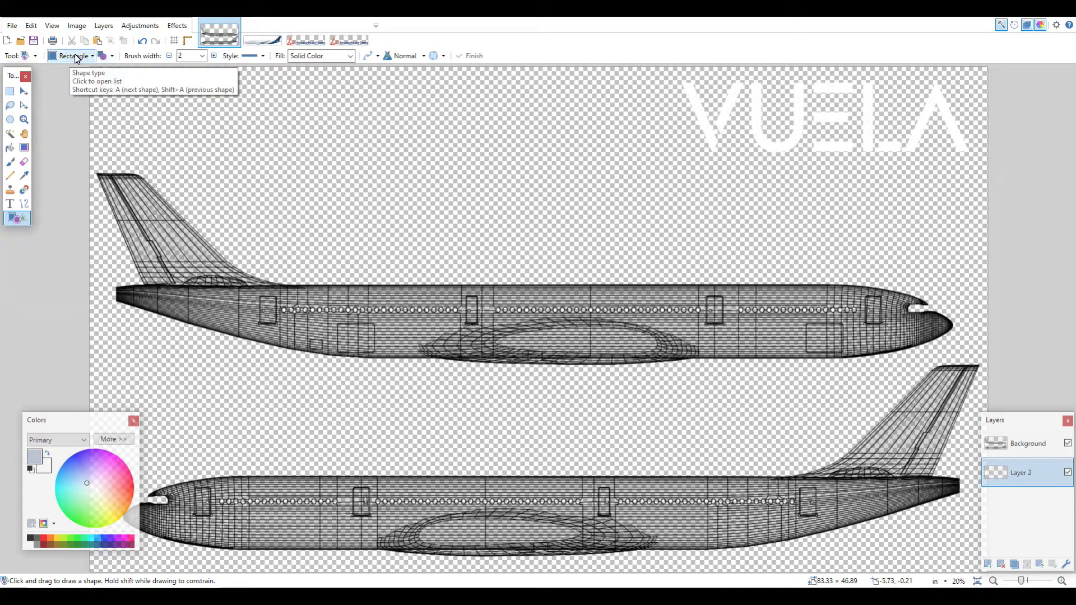
pyautogui.moveTo(1004, 328); pyautogui.dragTo(356, 434)
pyautogui.hotkey('ctrl', 'z')
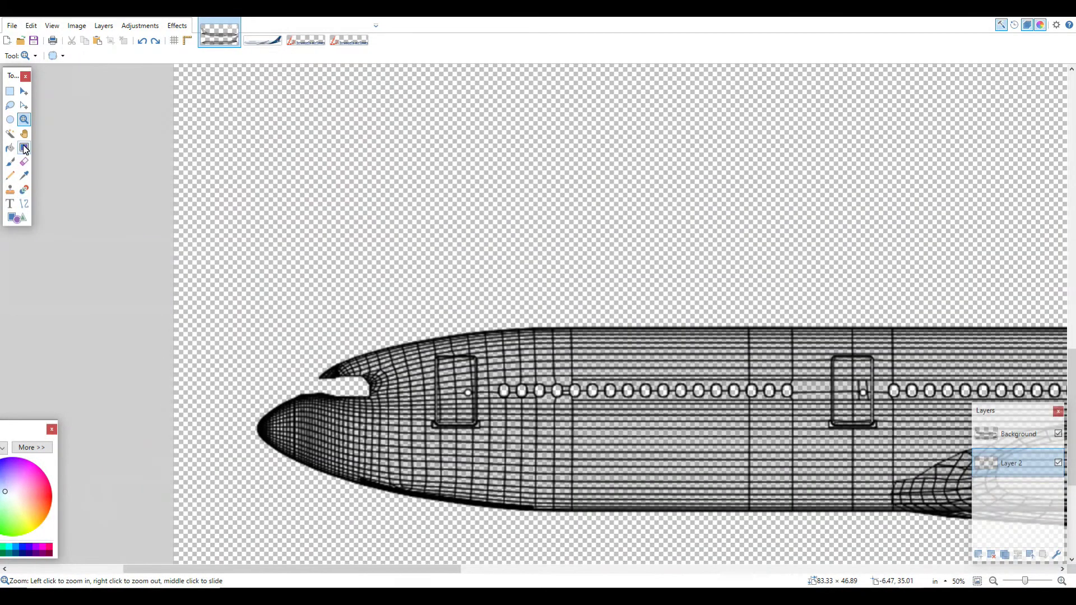
pyautogui.click(13, 221)
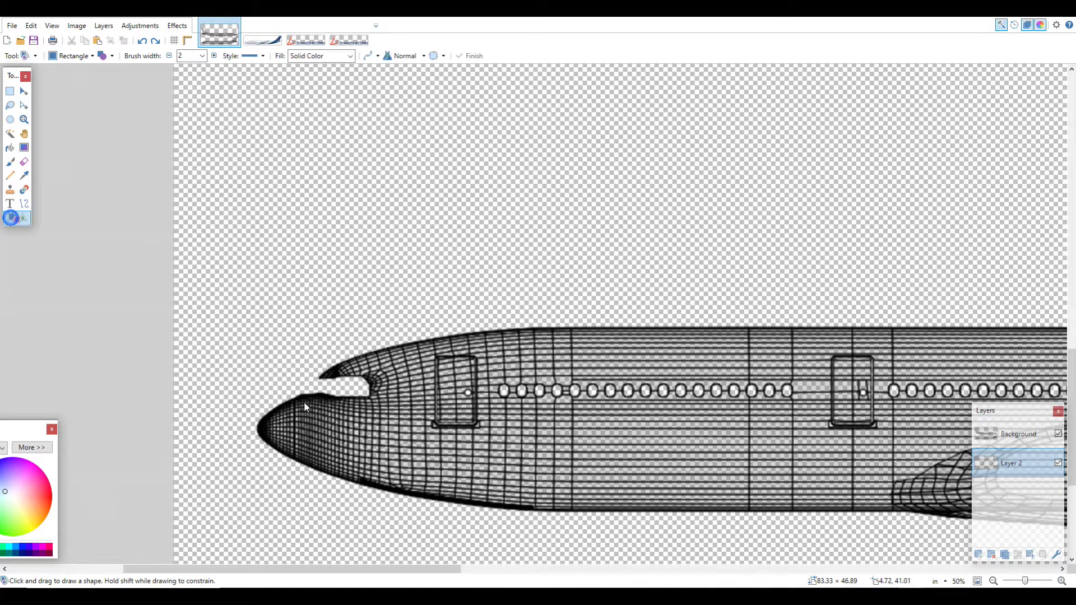
pyautogui.moveTo(235, 410); pyautogui.dragTo(897, 543)
pyautogui.press('Return')
pyautogui.hotkey('ctrl', 'b')
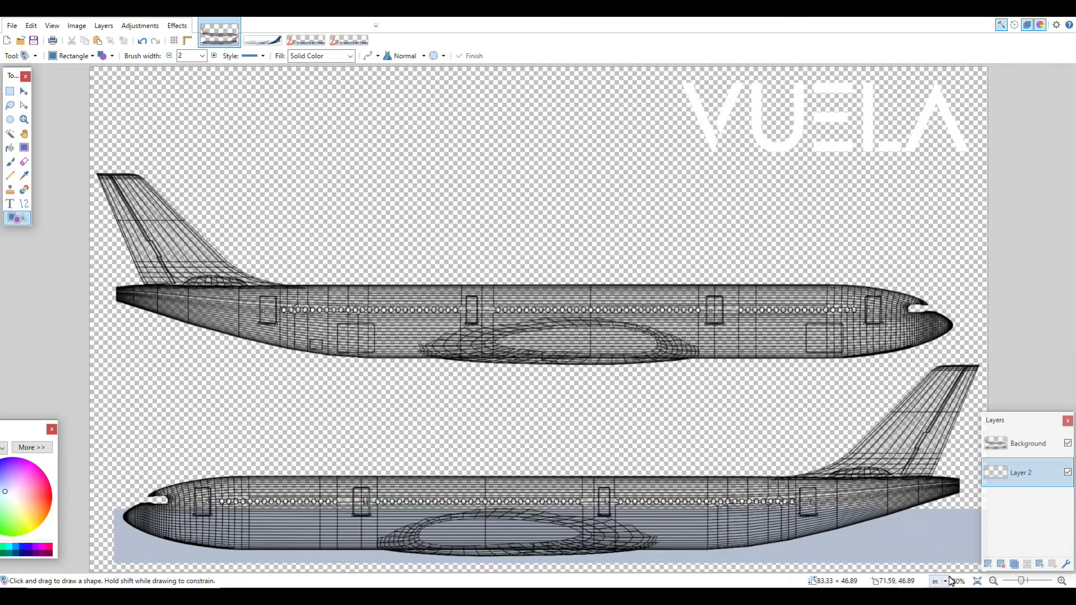
pyautogui.moveTo(1030, 470); pyautogui.dragTo(1031, 444)
# Sample the dark blue of the Brussels Airlines logo image as the primary color
pyautogui.hotkey('ctrl', 'Tab')
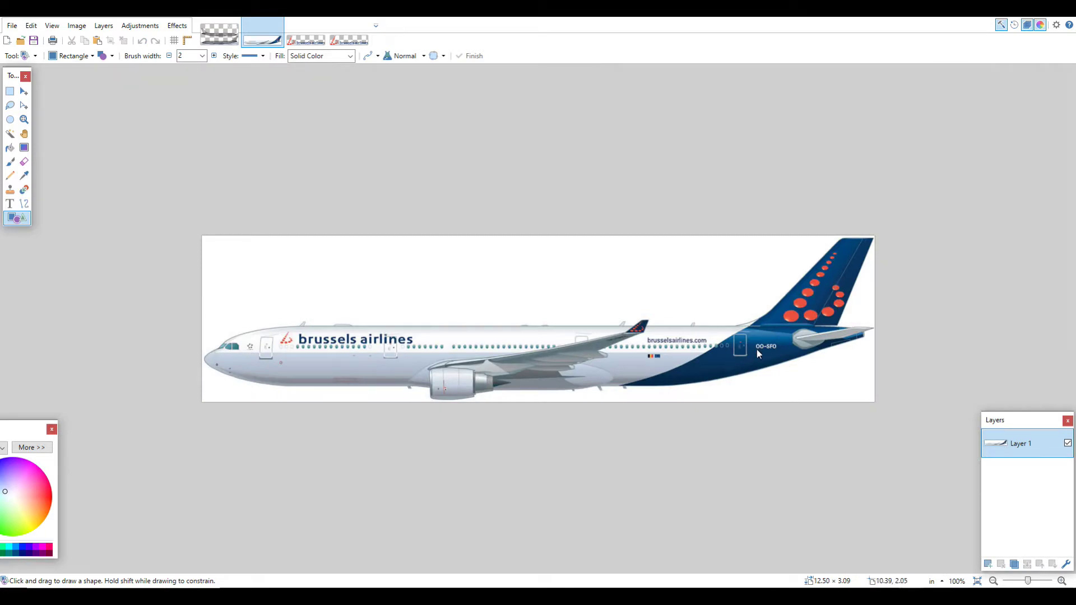
pyautogui.hotkey('ctrl', 'Tab')
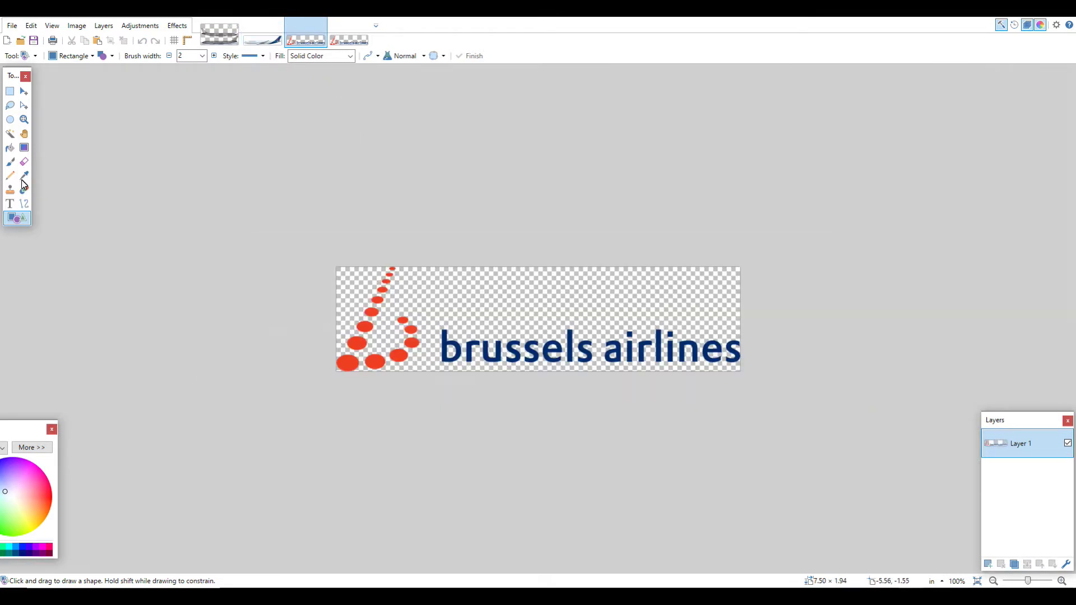
pyautogui.click(24, 177)
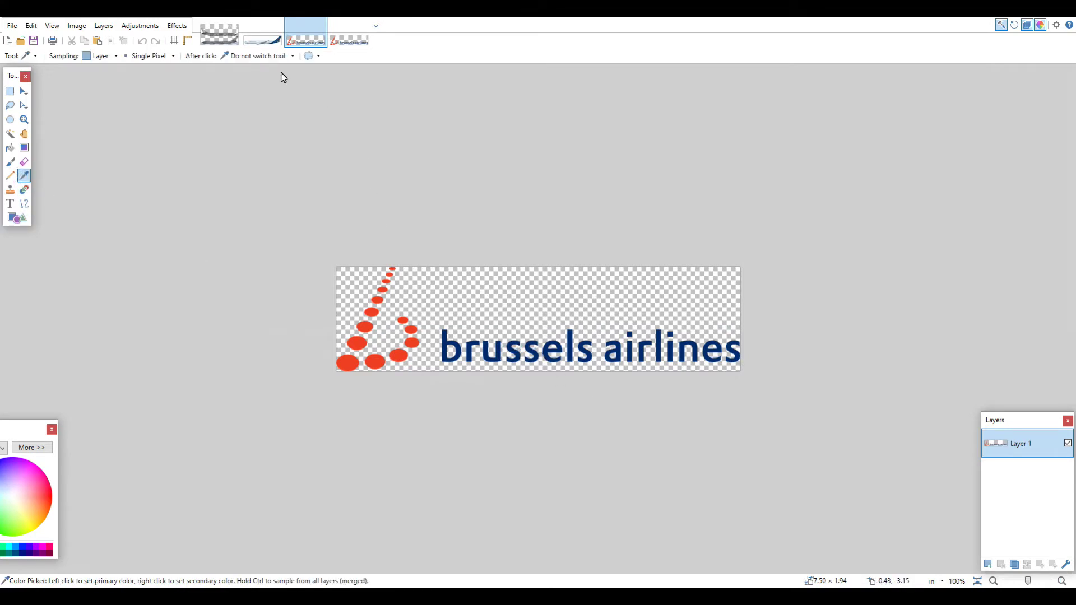
pyautogui.click(263, 38)
pyautogui.click(306, 41)
pyautogui.moveTo(13, 427); pyautogui.dragTo(93, 440)
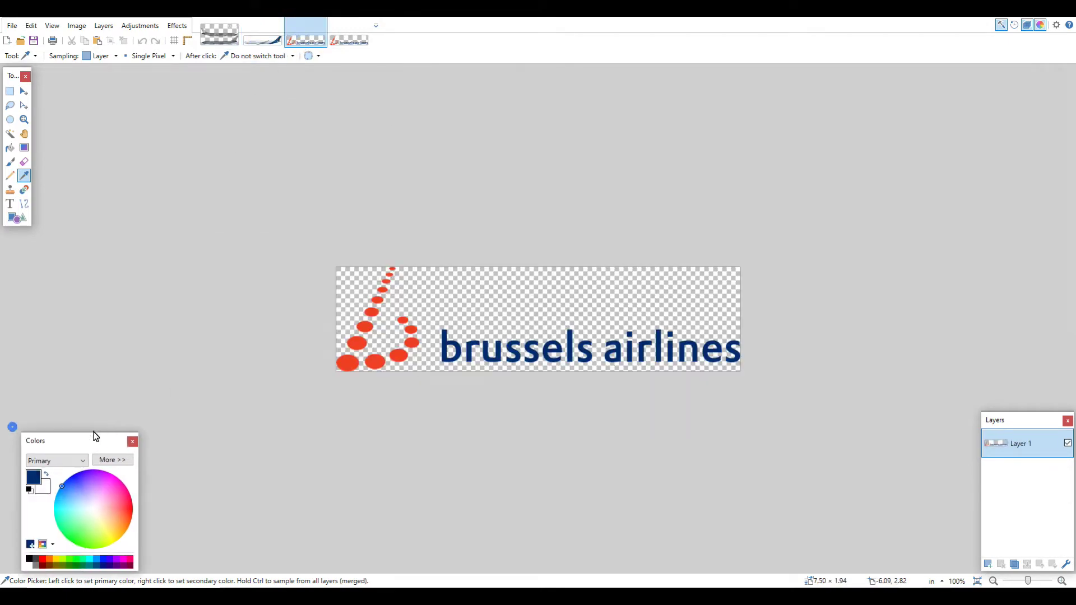
# Draw a diagonal dark blue line about 15.7 inches long across the bottom aircraft's rear fuselage with brush width 9
pyautogui.click(219, 34)
pyautogui.click(24, 203)
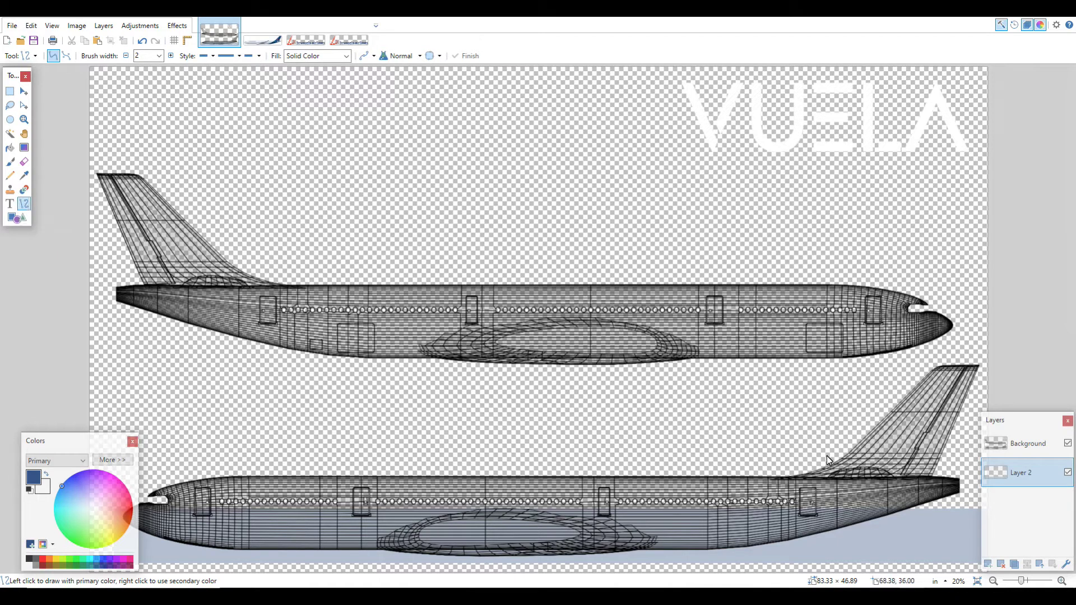
pyautogui.moveTo(828, 452)
pyautogui.mouseDown()
pyautogui.moveTo(774, 520)
pyautogui.moveTo(747, 534)
pyautogui.mouseUp()
pyautogui.hotkey('ctrl', 'z')
pyautogui.click(159, 55)
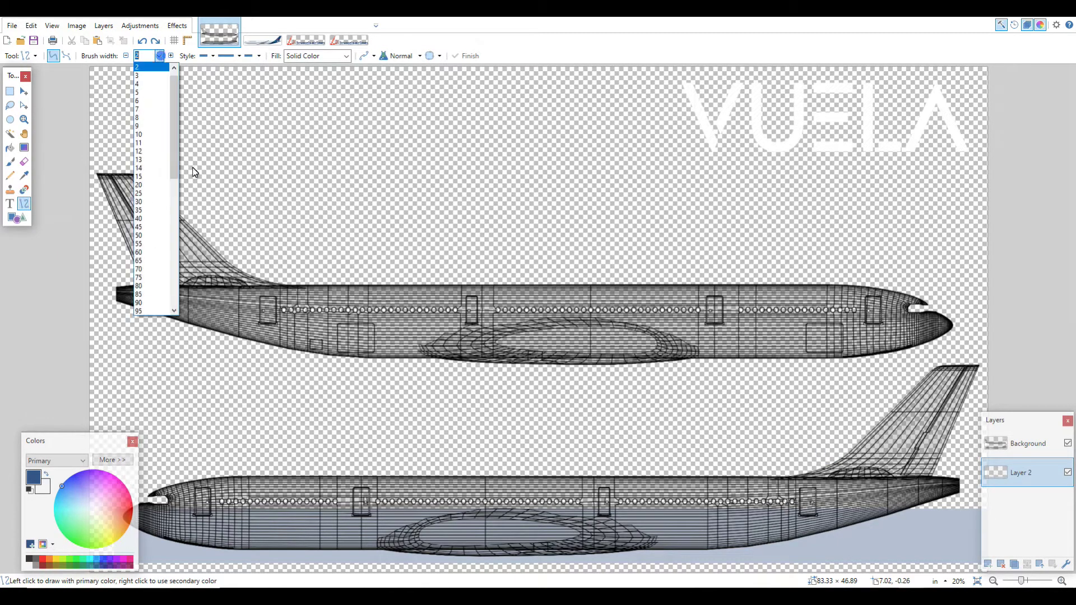
pyautogui.click(146, 127)
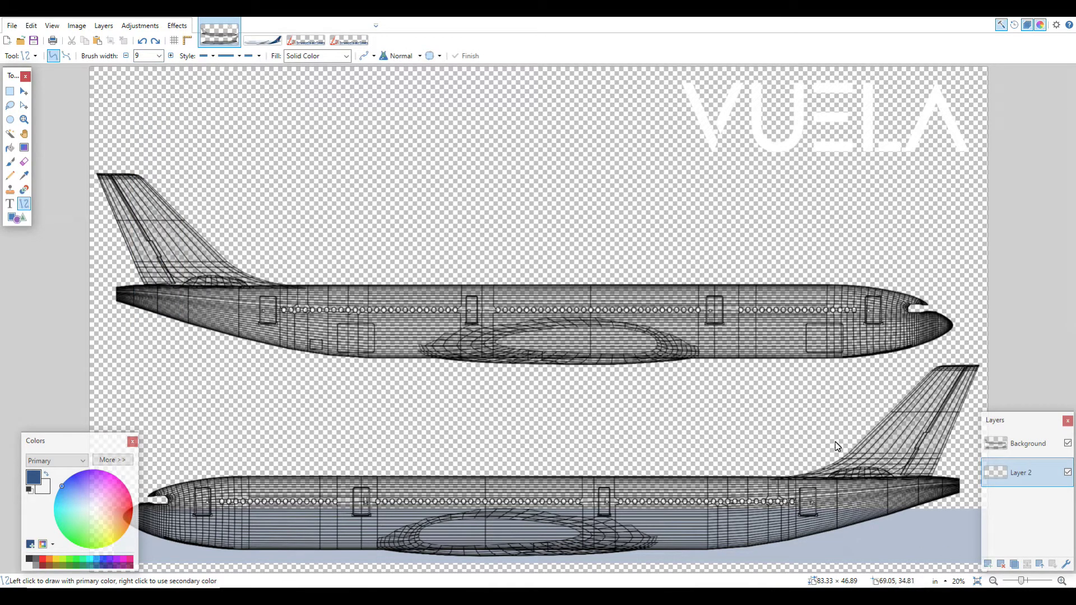
pyautogui.moveTo(840, 441); pyautogui.dragTo(735, 570)
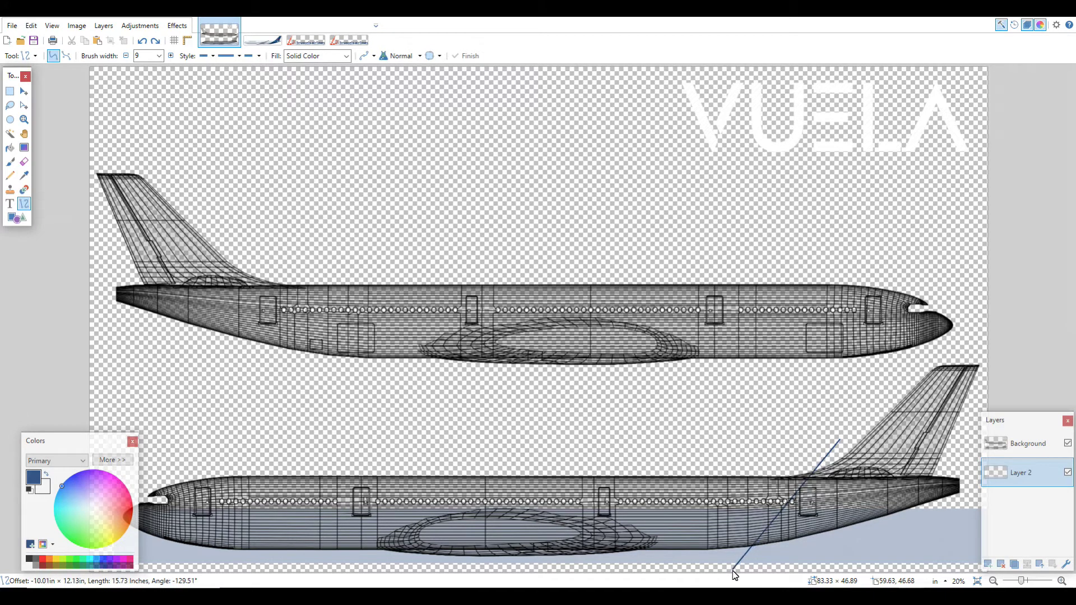
pyautogui.moveTo(736, 569); pyautogui.dragTo(734, 570)
# Bend and extend the line into a curve about 26.9 inches long, from the fin to the belly, matching the reference livery's blue edge
pyautogui.click(257, 40)
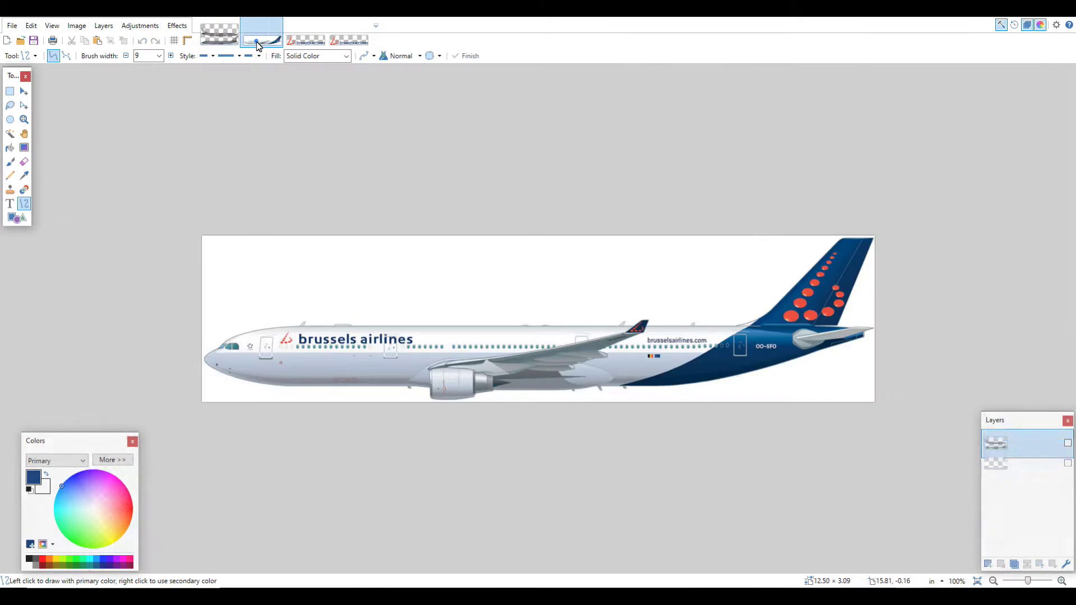
pyautogui.click(221, 38)
pyautogui.moveTo(857, 410); pyautogui.dragTo(874, 408)
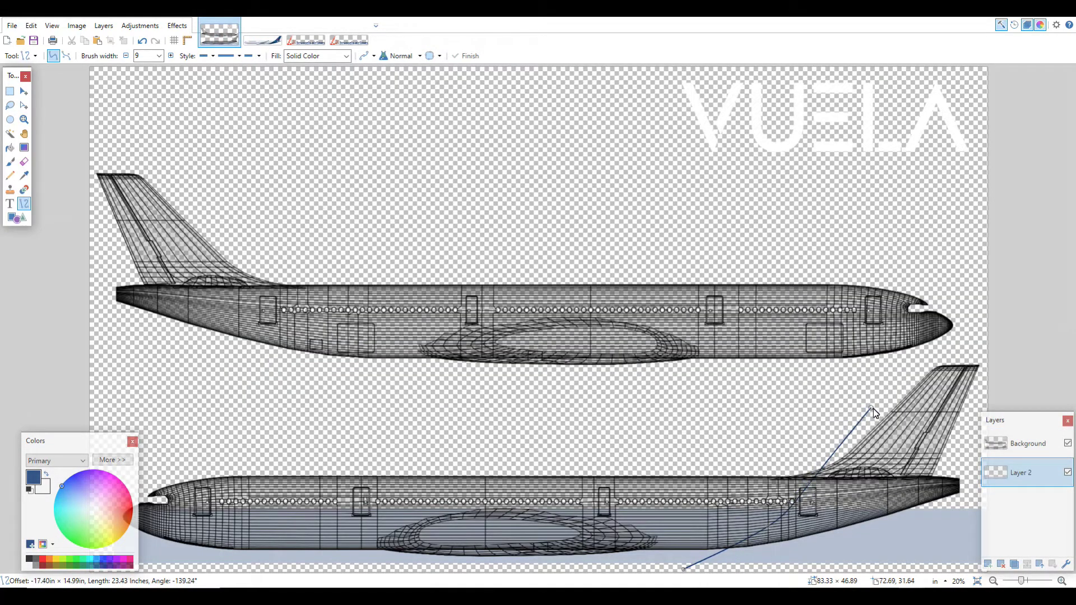
pyautogui.moveTo(768, 527); pyautogui.dragTo(746, 532)
pyautogui.click(259, 40)
pyautogui.click(221, 40)
pyautogui.moveTo(684, 570); pyautogui.dragTo(638, 558)
pyautogui.moveTo(747, 531); pyautogui.dragTo(721, 527)
pyautogui.click(259, 40)
pyautogui.click(221, 41)
pyautogui.moveTo(810, 486); pyautogui.dragTo(803, 485)
pyautogui.moveTo(869, 406); pyautogui.dragTo(875, 407)
pyautogui.moveTo(639, 560); pyautogui.dragTo(634, 563)
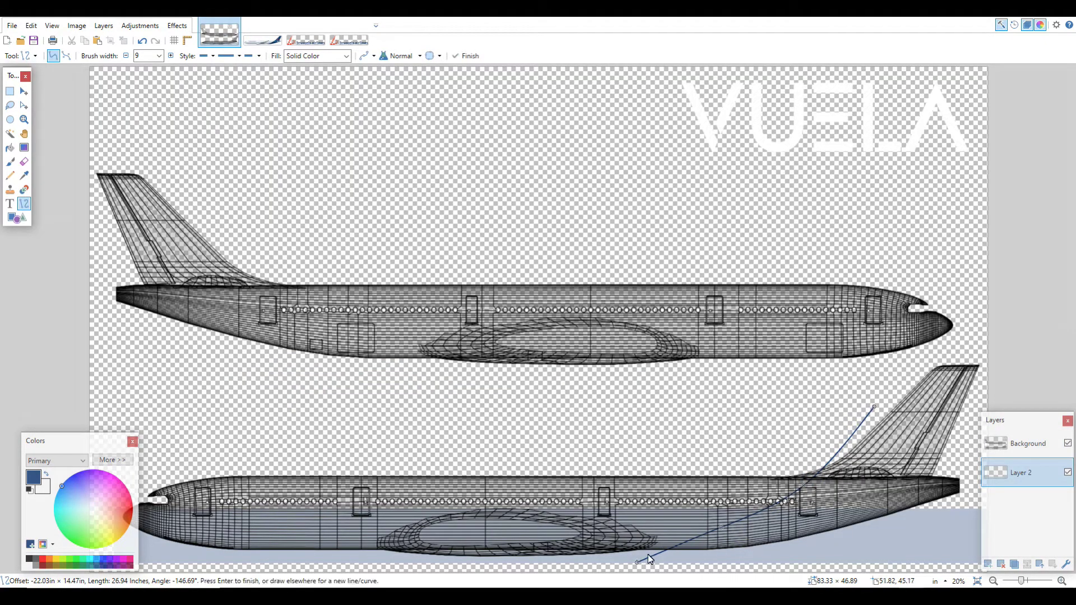
# Enclose the bottom aircraft's tail area with dark blue lines above the fin and below the belly, and fill it dark blue
pyautogui.moveTo(648, 556); pyautogui.dragTo(995, 570)
pyautogui.moveTo(868, 416)
pyautogui.mouseDown()
pyautogui.moveTo(941, 348)
pyautogui.moveTo(991, 354)
pyautogui.mouseUp()
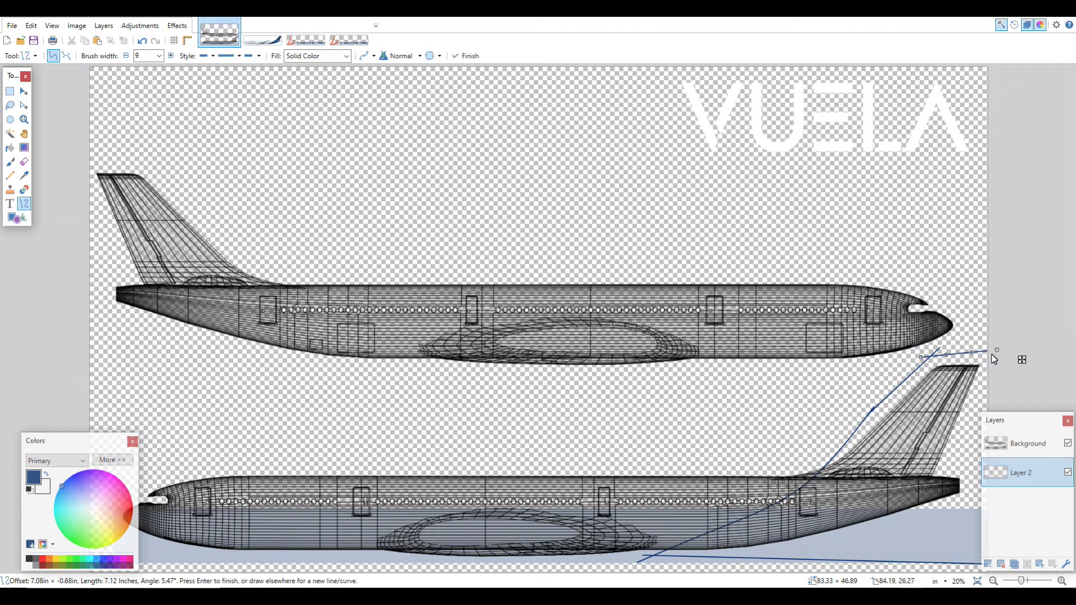
pyautogui.click(10, 148)
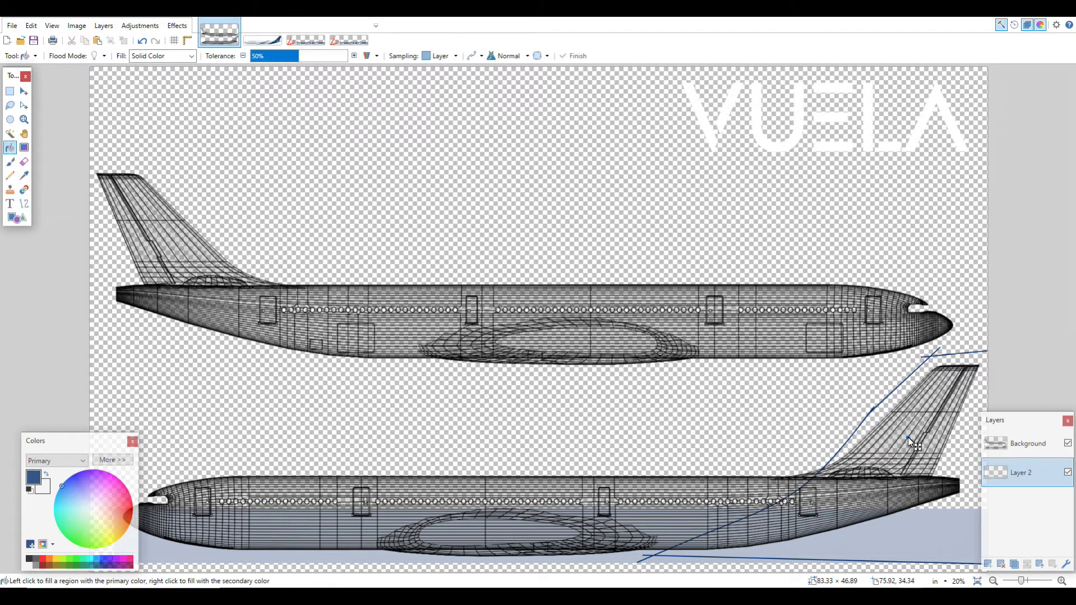
pyautogui.click(958, 438)
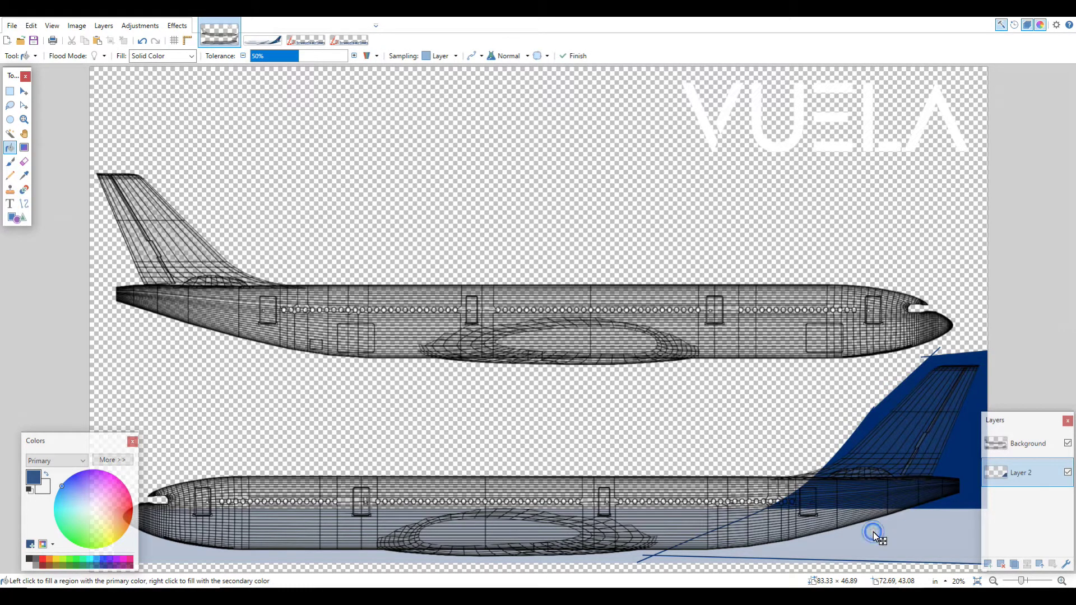
pyautogui.moveTo(1029, 472)
pyautogui.mouseDown()
pyautogui.moveTo(1036, 444)
pyautogui.moveTo(1022, 480)
pyautogui.mouseUp()
pyautogui.hotkey('ctrl', 'Tab')
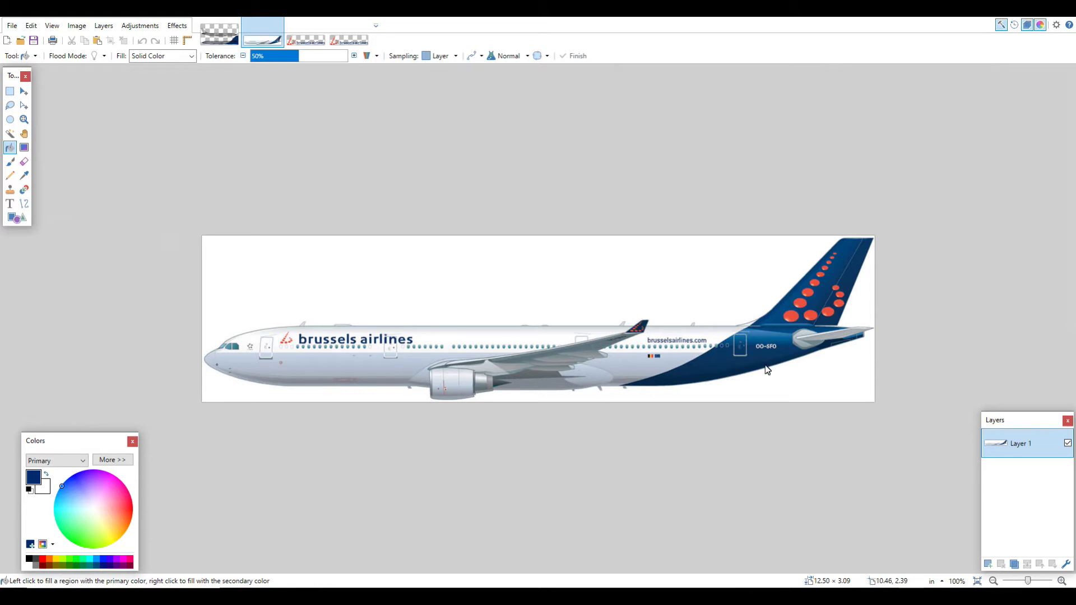
pyautogui.click(230, 45)
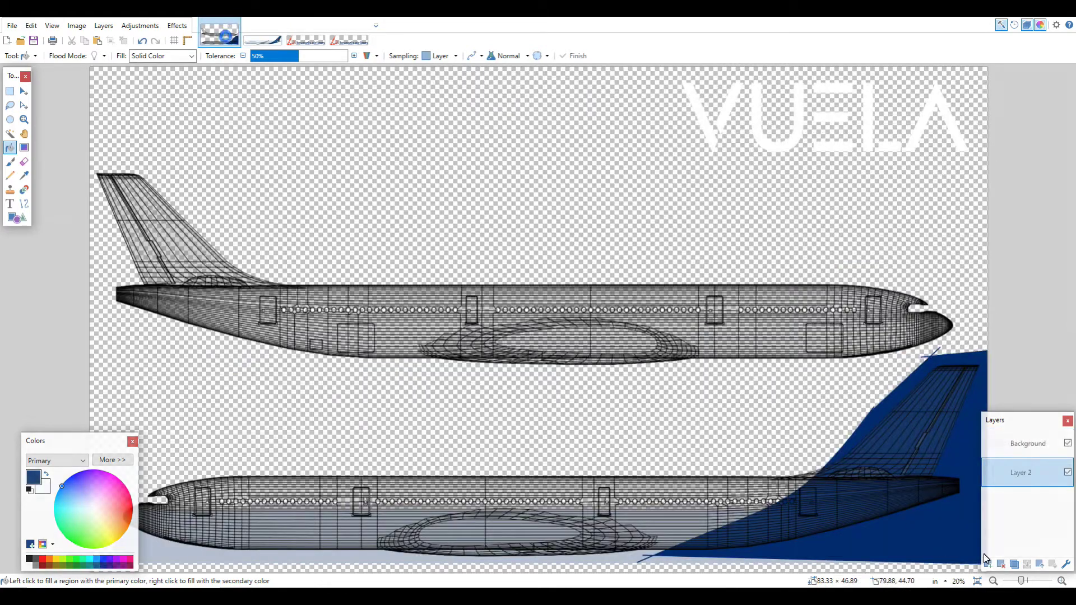
# Duplicate Layer 2 and flip the copy horizontally
pyautogui.click(1014, 564)
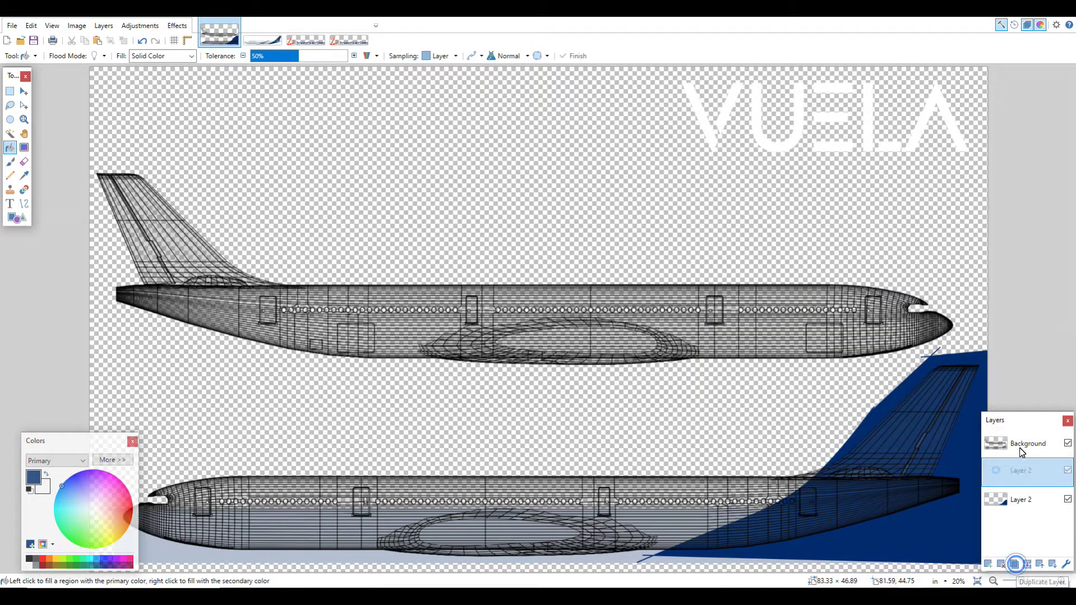
pyautogui.click(104, 25)
pyautogui.click(157, 115)
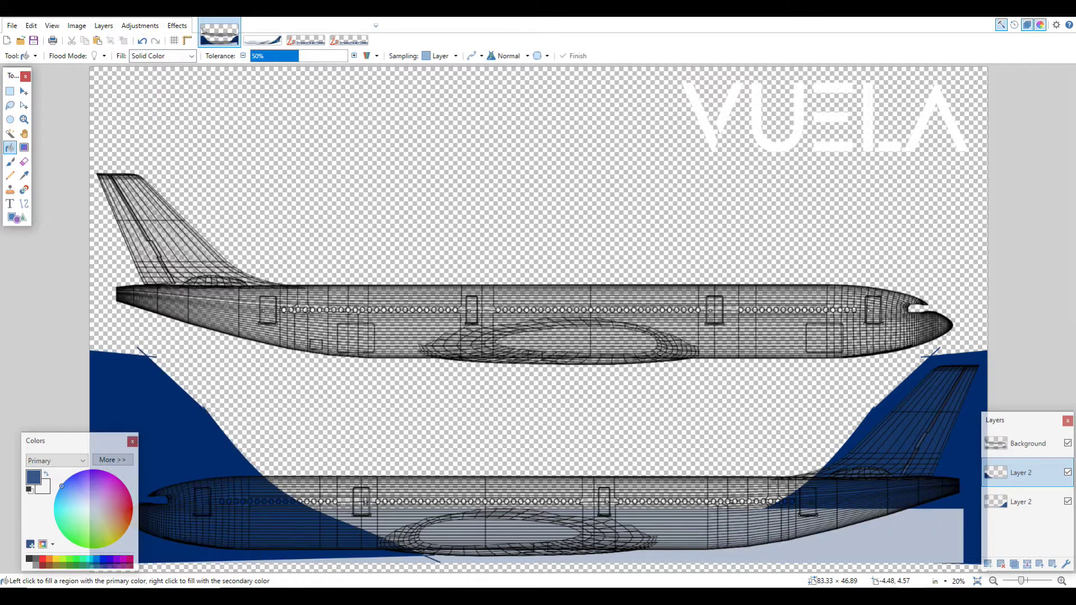
# Move the flipped copy up onto the top aircraft so its blue tail and grey-blue lower half cover the fuselage
pyautogui.click(25, 92)
pyautogui.moveTo(191, 427); pyautogui.dragTo(176, 209)
pyautogui.click(23, 119)
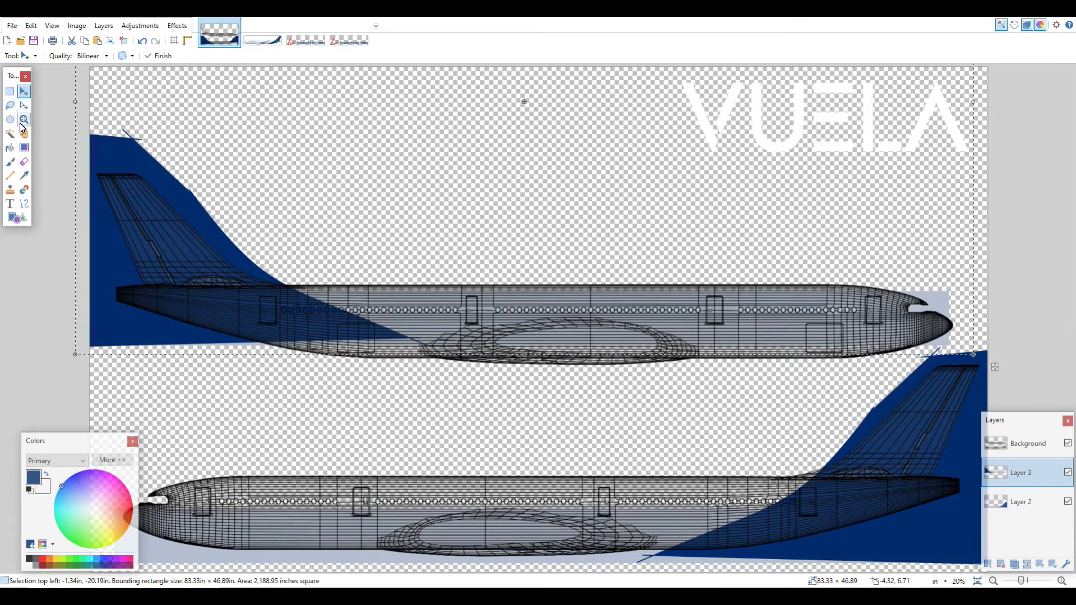
pyautogui.click(950, 284)
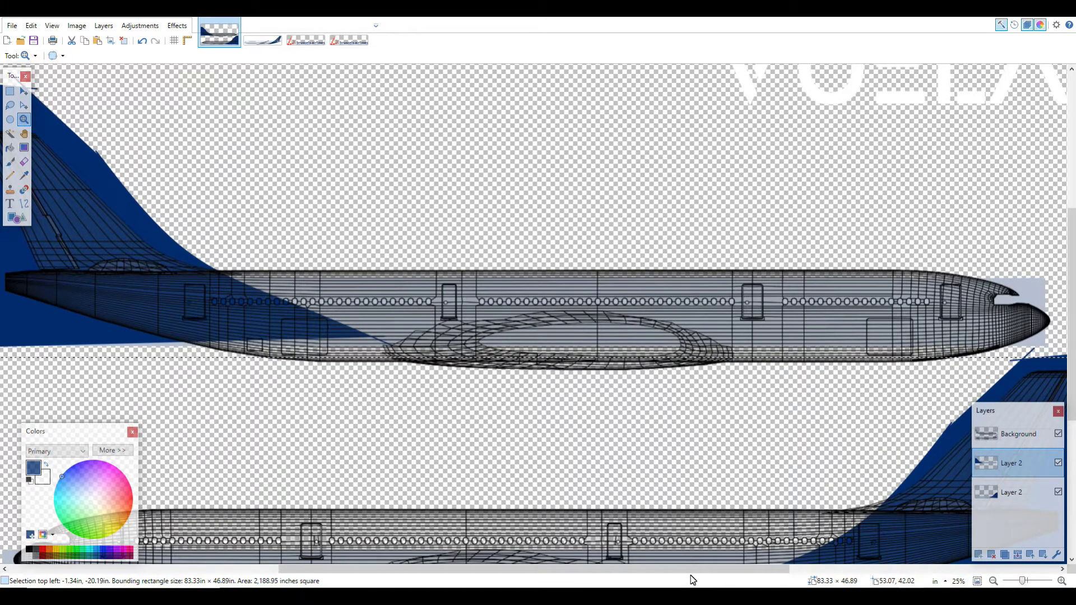
pyautogui.moveTo(691, 569)
pyautogui.mouseDown()
pyautogui.moveTo(747, 571)
pyautogui.moveTo(700, 570)
pyautogui.mouseUp()
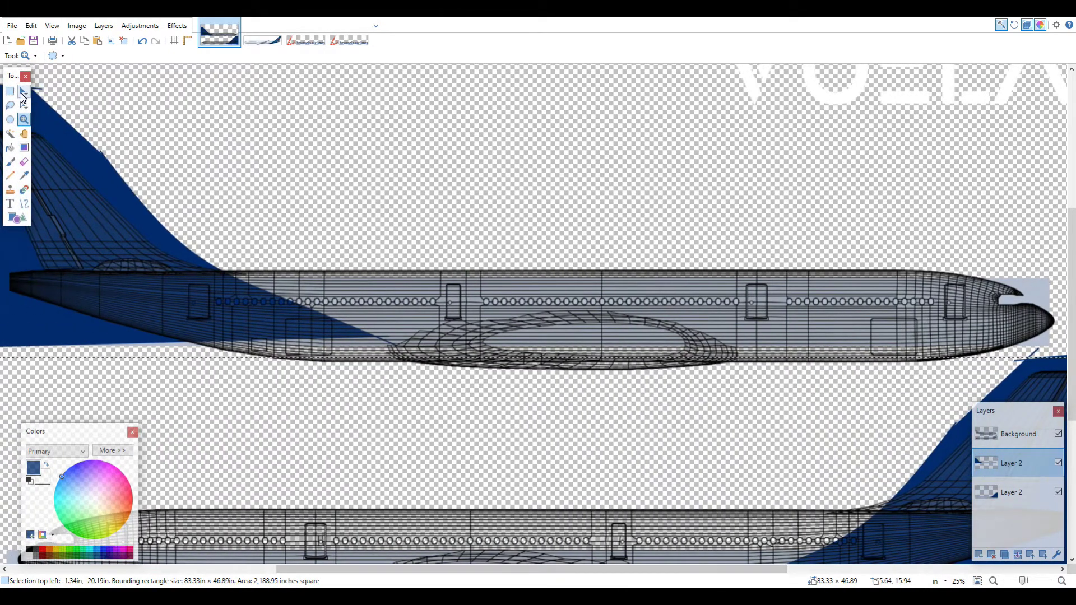
pyautogui.click(24, 93)
pyautogui.moveTo(805, 333); pyautogui.dragTo(825, 357)
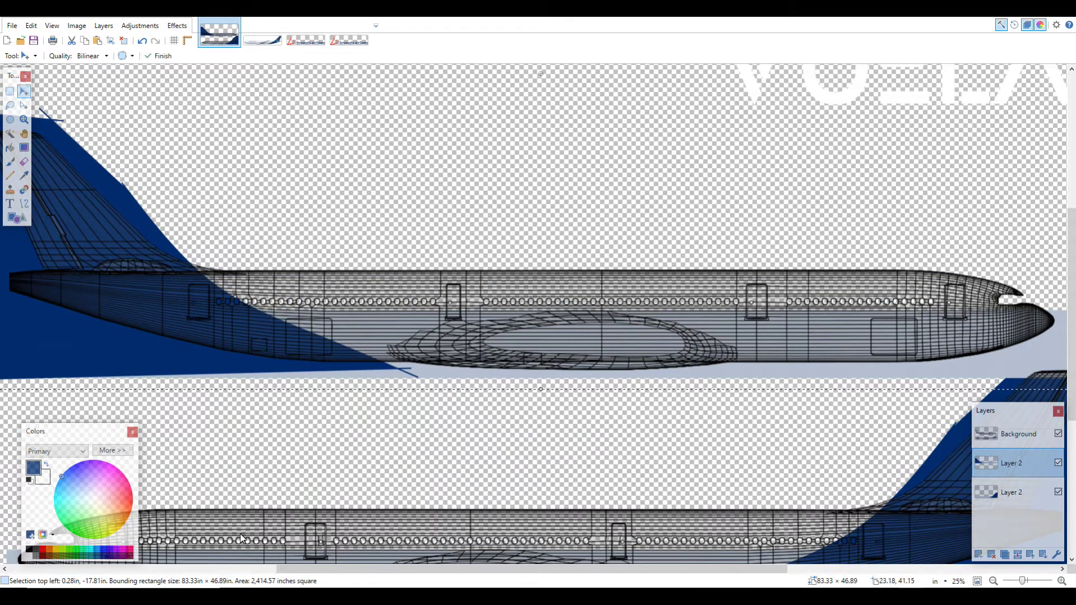
pyautogui.moveTo(277, 569); pyautogui.dragTo(205, 569)
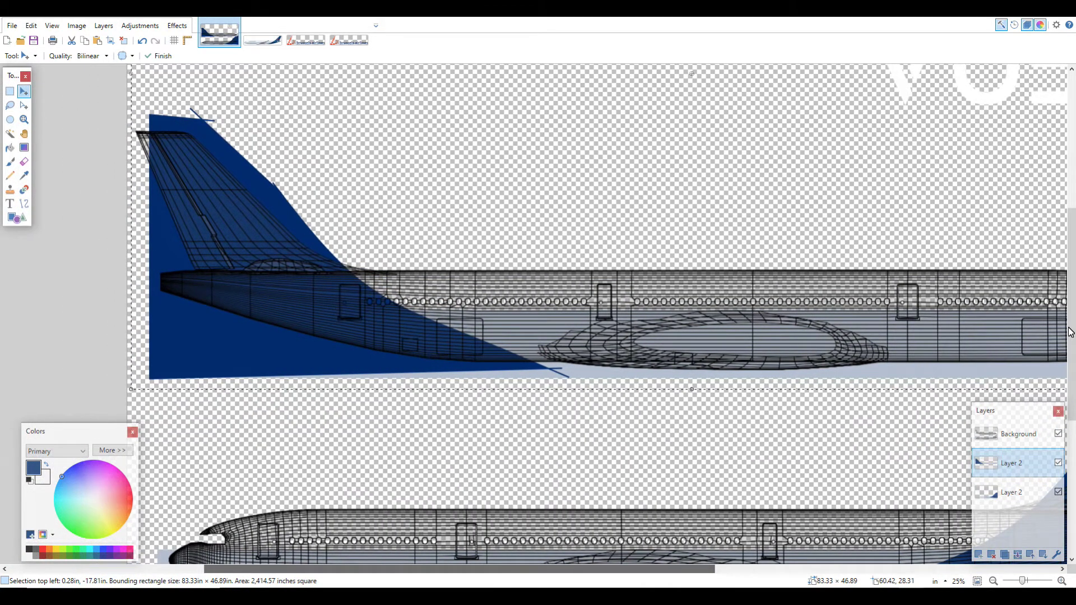
pyautogui.moveTo(1072, 352); pyautogui.dragTo(1073, 407)
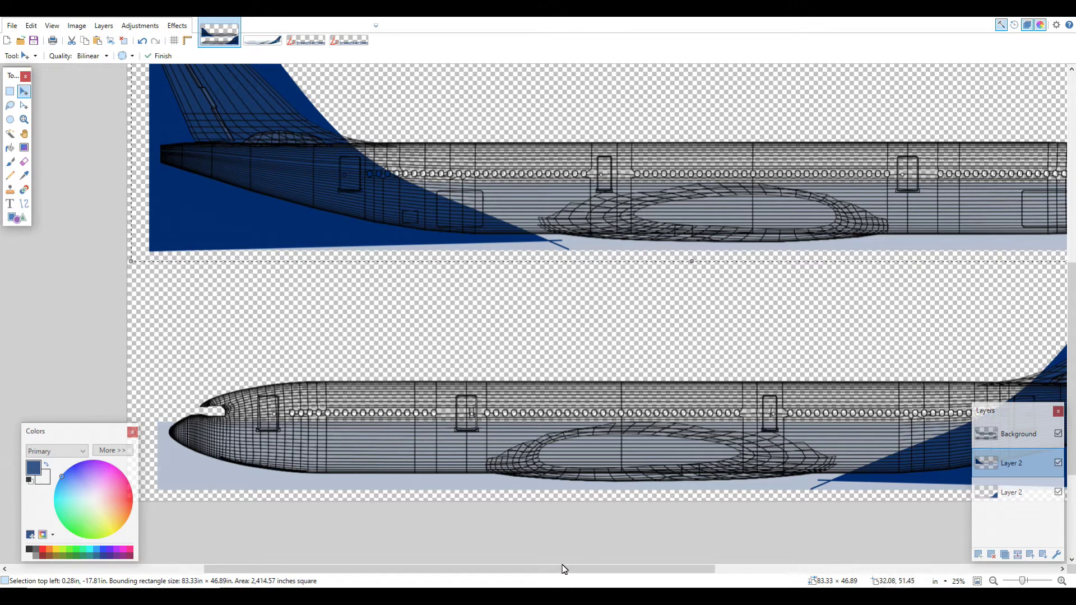
# Fine-tune the flipped copy's position against the top aircraft's tail and nose, and deselect it
pyautogui.moveTo(645, 569); pyautogui.dragTo(730, 569)
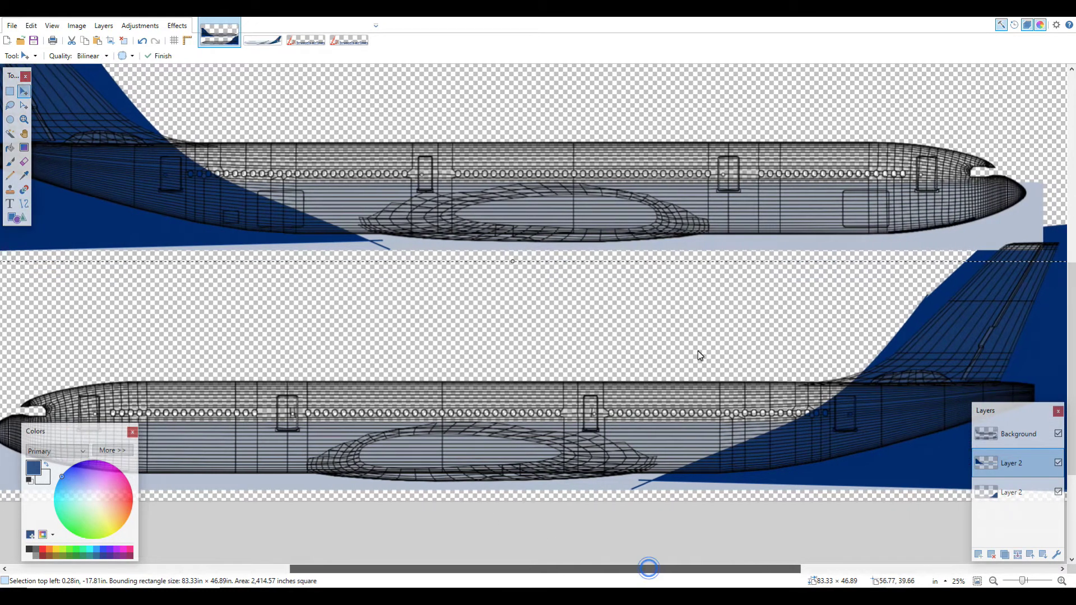
pyautogui.moveTo(769, 210); pyautogui.dragTo(768, 214)
pyautogui.moveTo(673, 569); pyautogui.dragTo(554, 569)
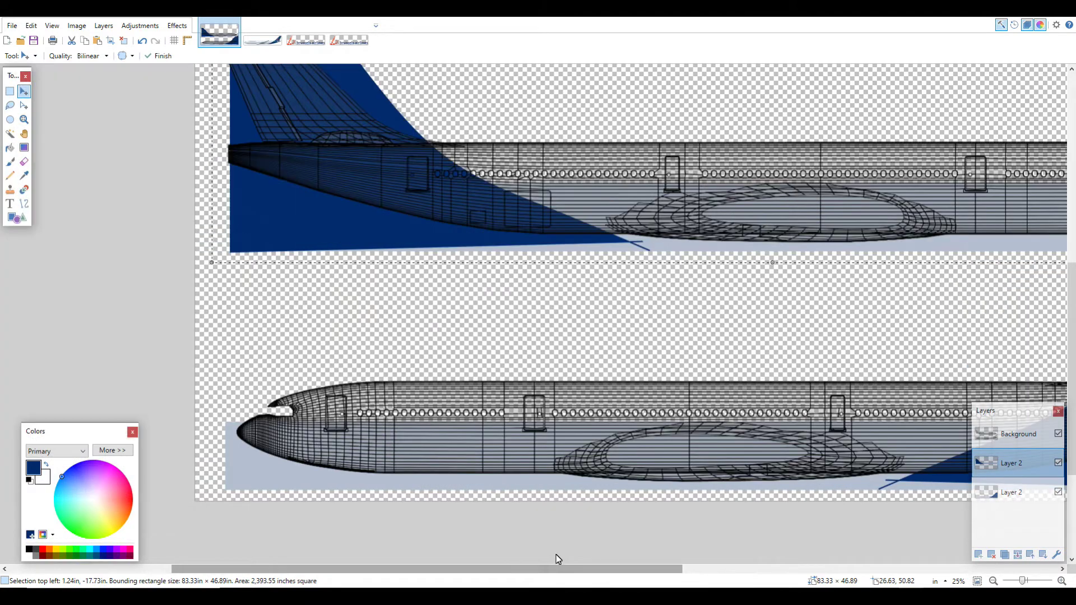
pyautogui.moveTo(458, 223)
pyautogui.mouseDown()
pyautogui.moveTo(420, 227)
pyautogui.moveTo(499, 231)
pyautogui.moveTo(478, 229)
pyautogui.mouseUp()
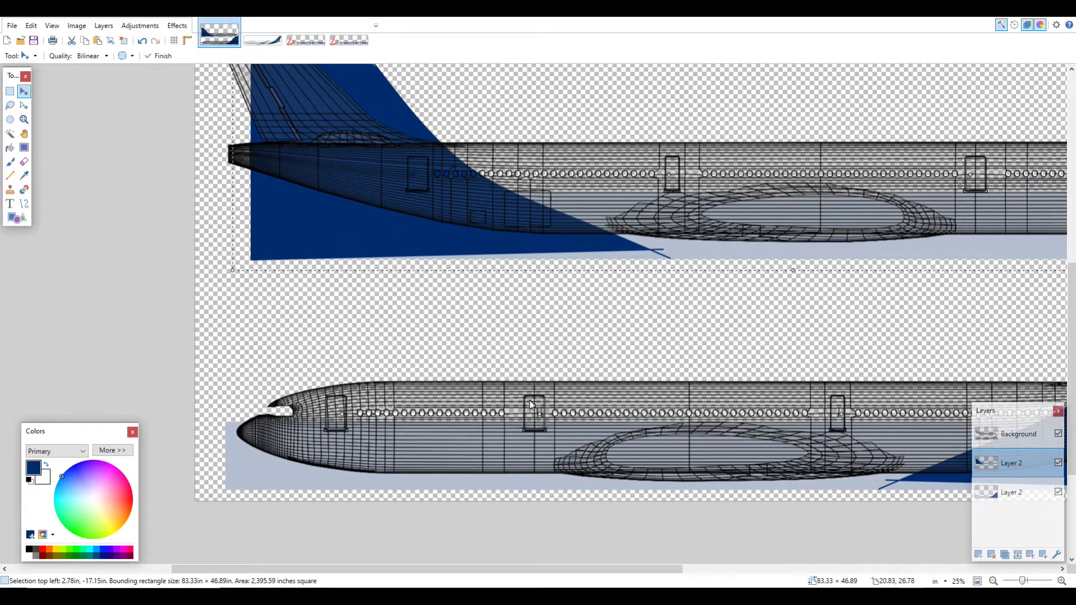
pyautogui.moveTo(597, 569); pyautogui.dragTo(741, 578)
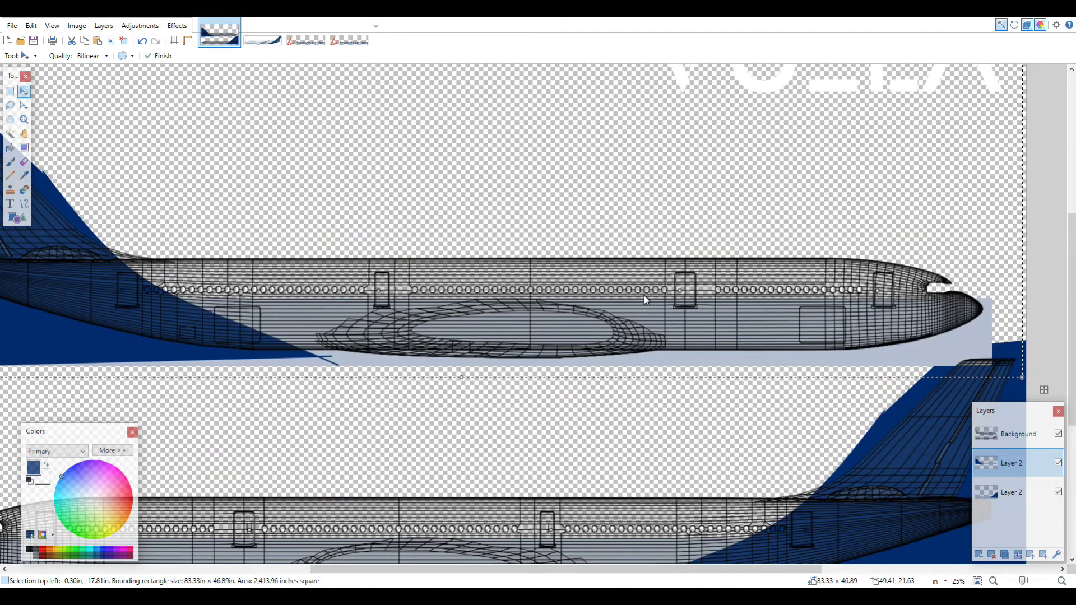
pyautogui.hotkey('ctrl', 'd')
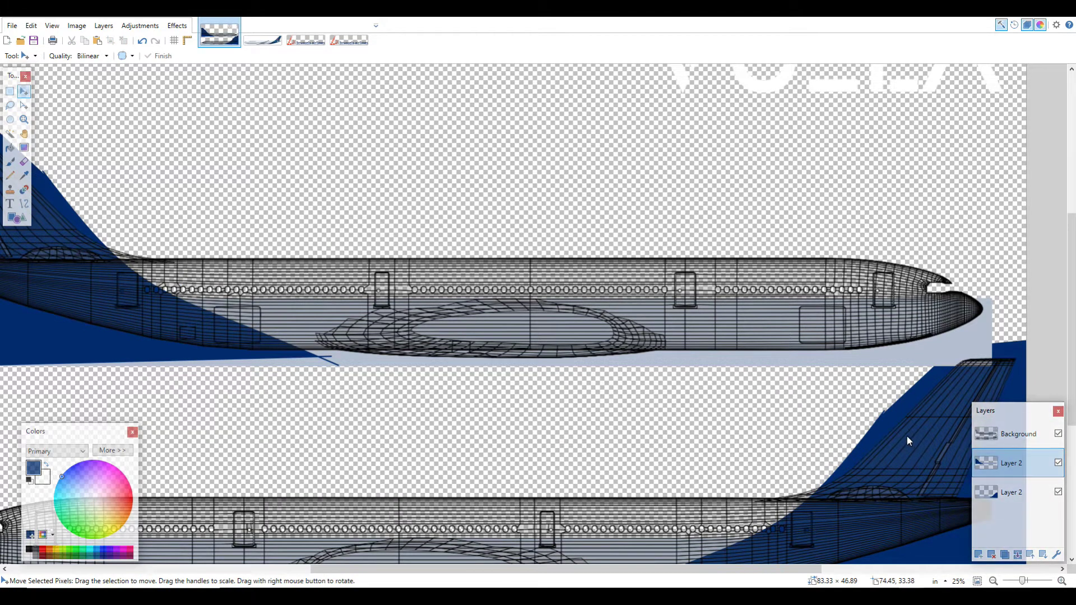
# Erase the flipped copy's grey-blue overlap around the bottom aircraft's fin tip with a brush width of 100
pyautogui.scroll(-1, 907, 436)
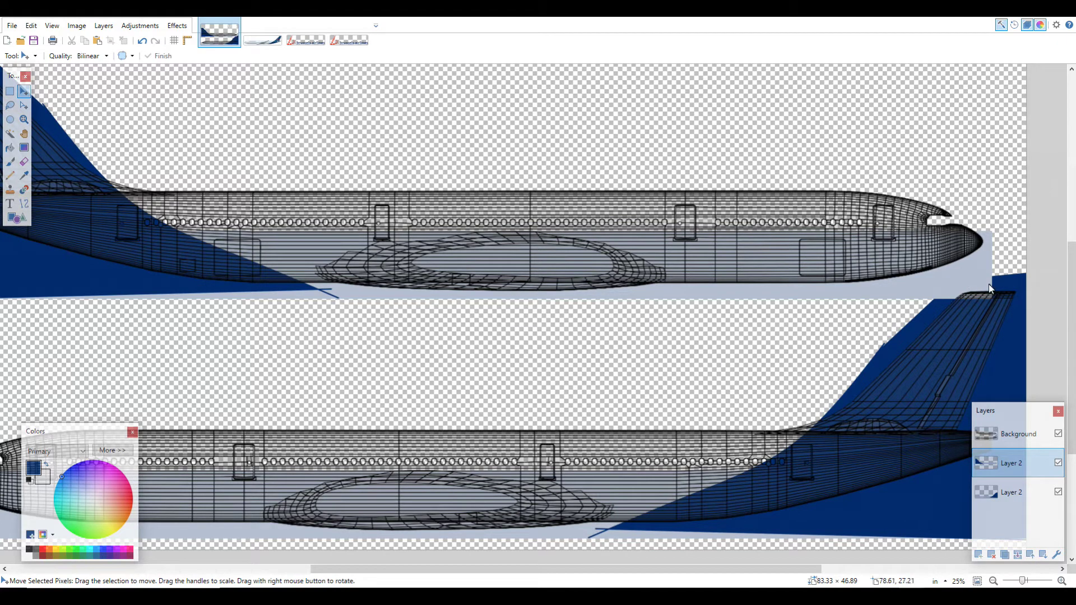
pyautogui.click(24, 162)
pyautogui.click(127, 56)
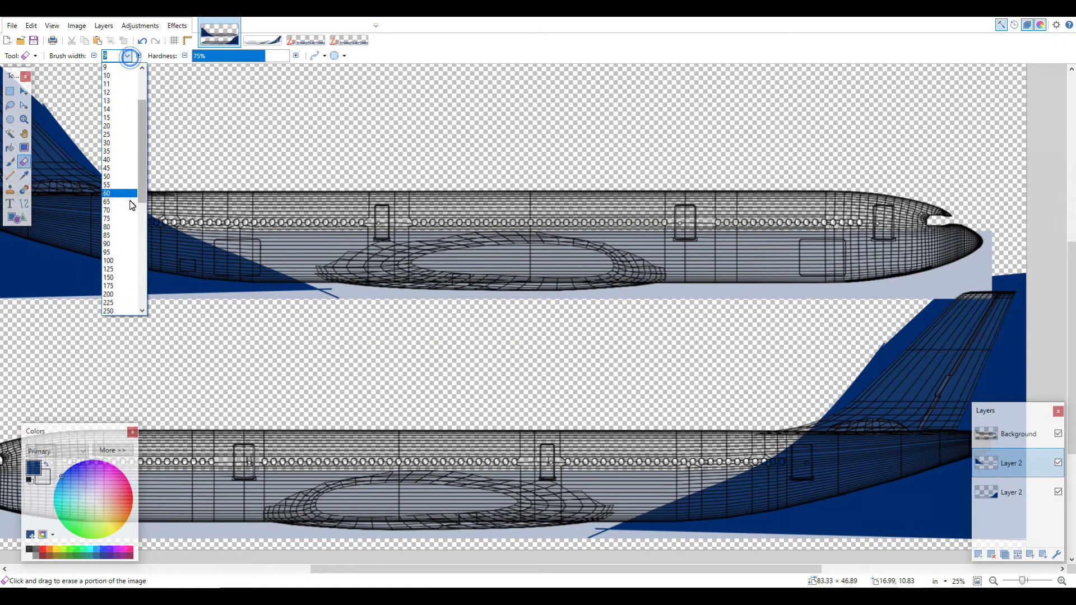
pyautogui.click(125, 210)
pyautogui.click(127, 56)
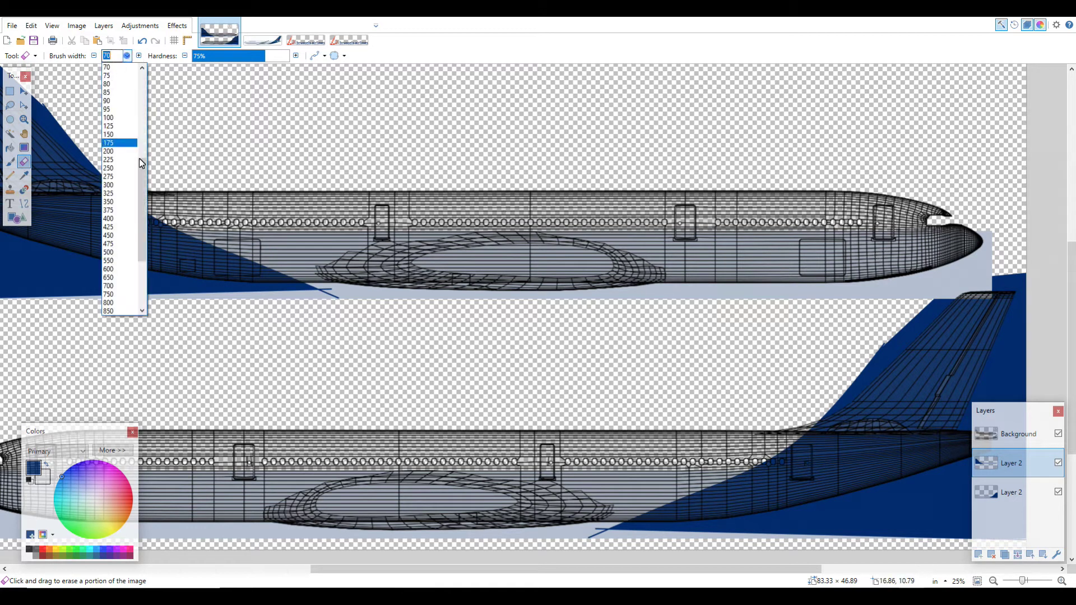
pyautogui.click(112, 193)
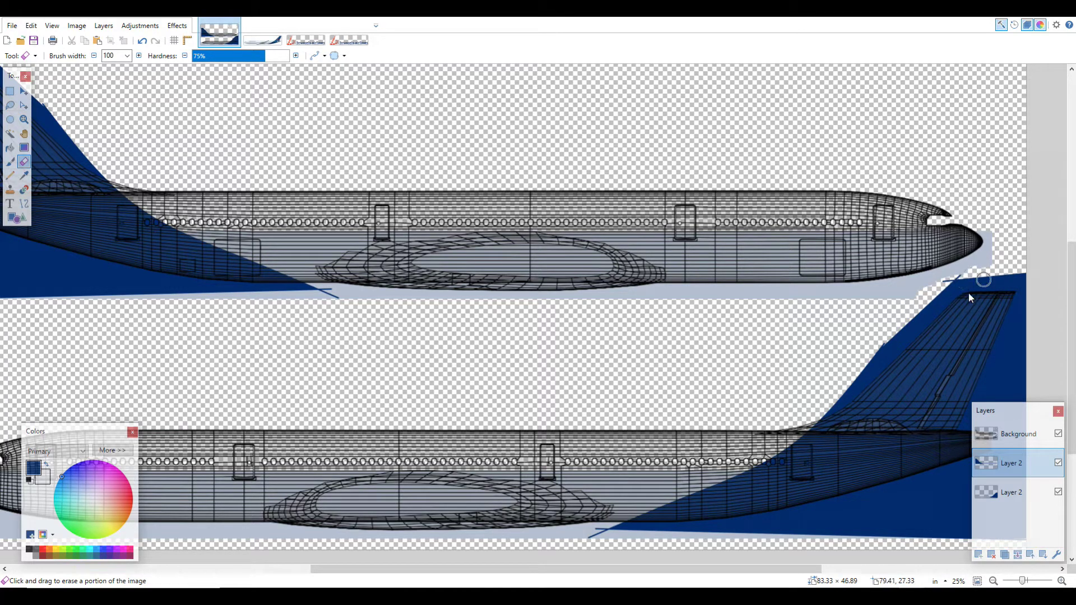
pyautogui.hotkey('ctrl', 'b')
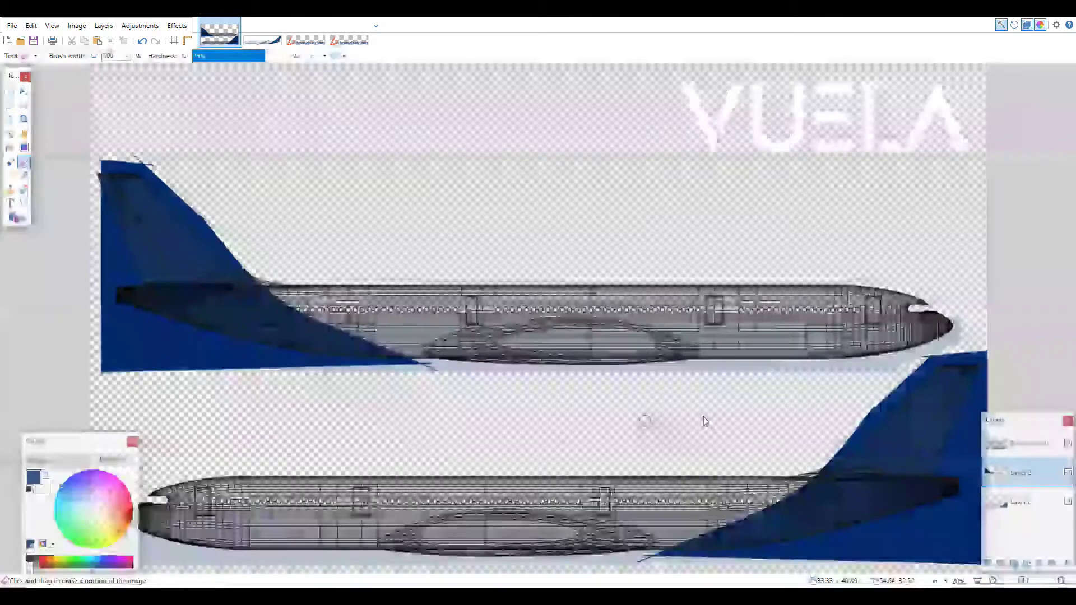
# Crop the first Brussels Airlines logo image to the red dotted symbol
pyautogui.click(25, 91)
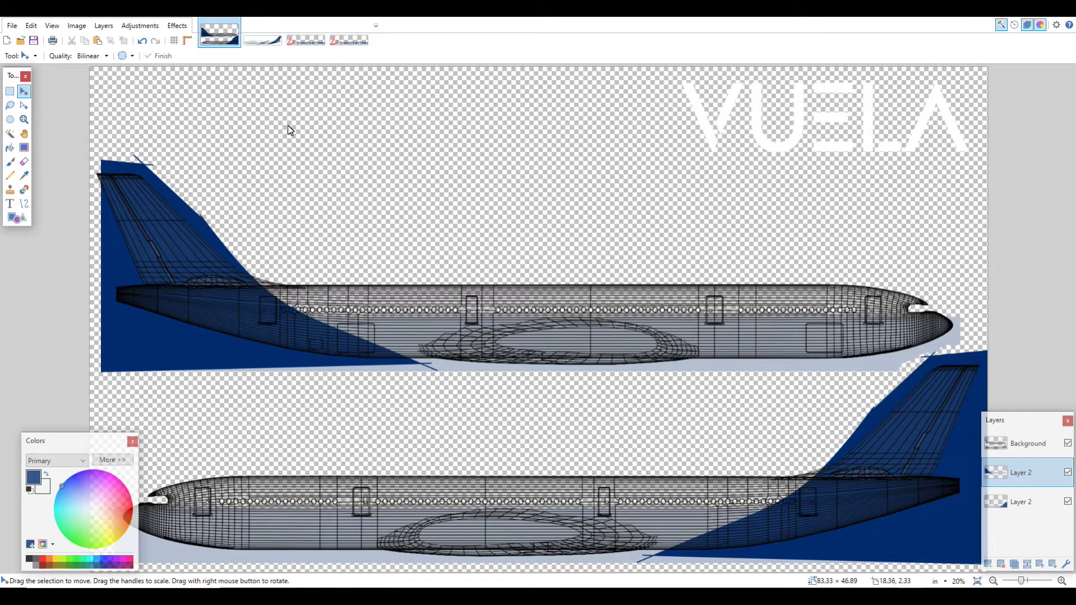
pyautogui.click(309, 44)
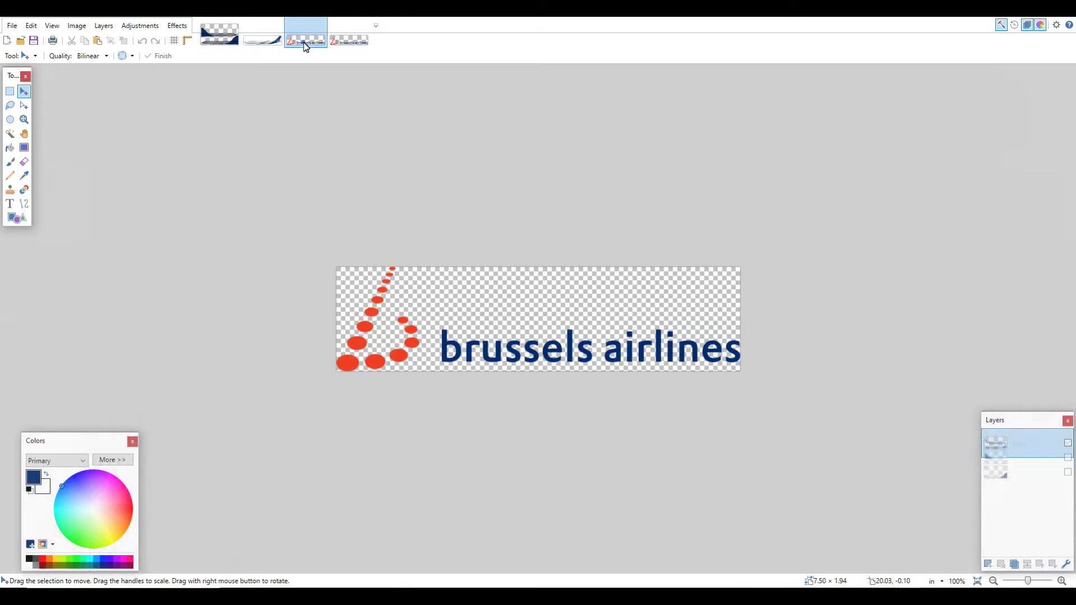
pyautogui.click(9, 91)
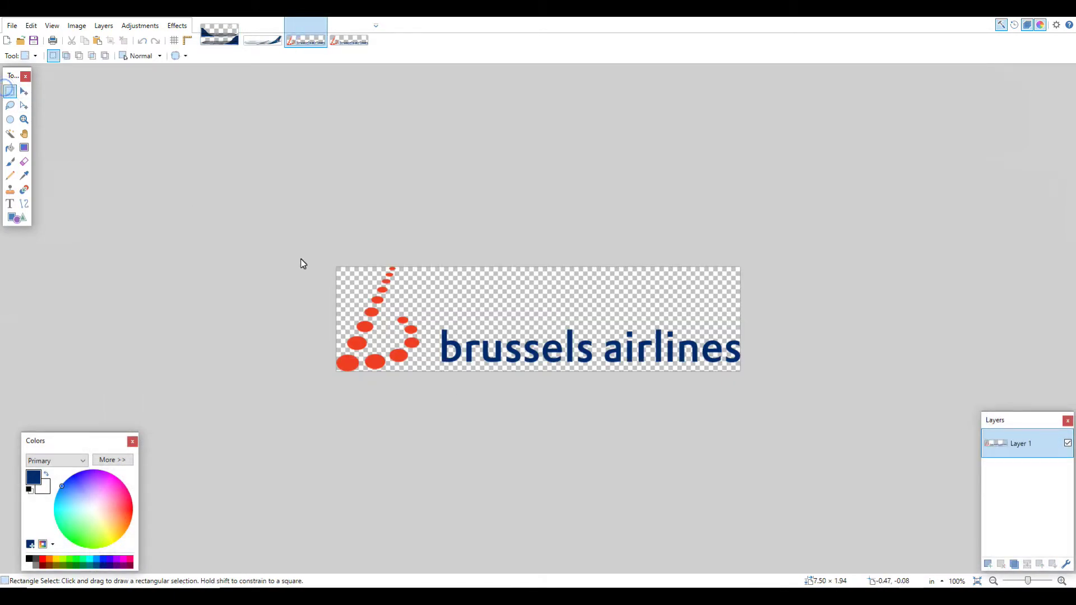
pyautogui.moveTo(300, 259); pyautogui.dragTo(433, 402)
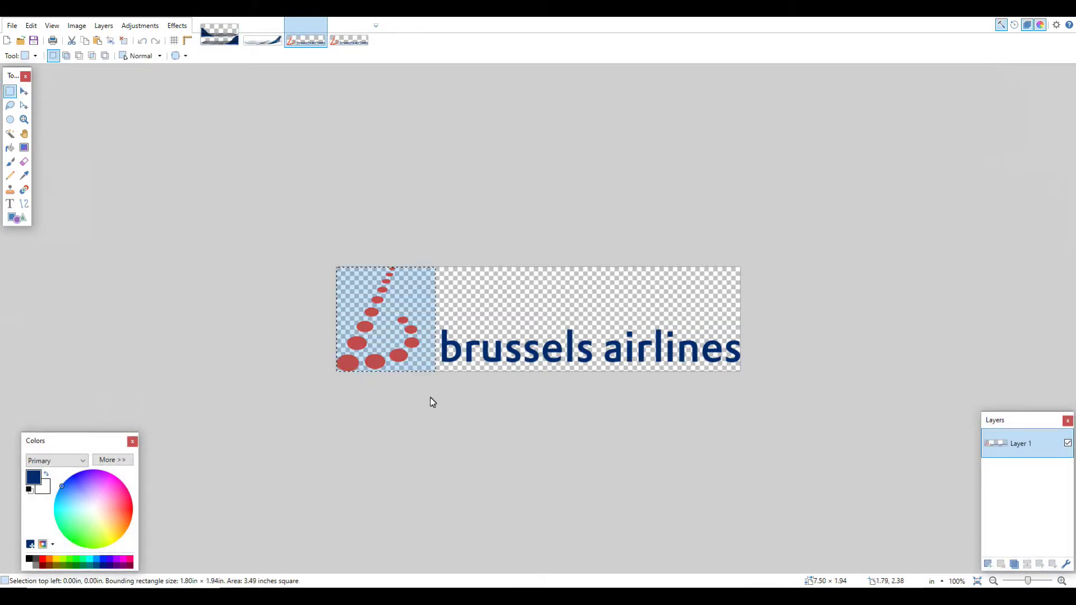
pyautogui.click(110, 40)
# Crop the second logo image to the "brussels airlines" wordmark
pyautogui.click(346, 42)
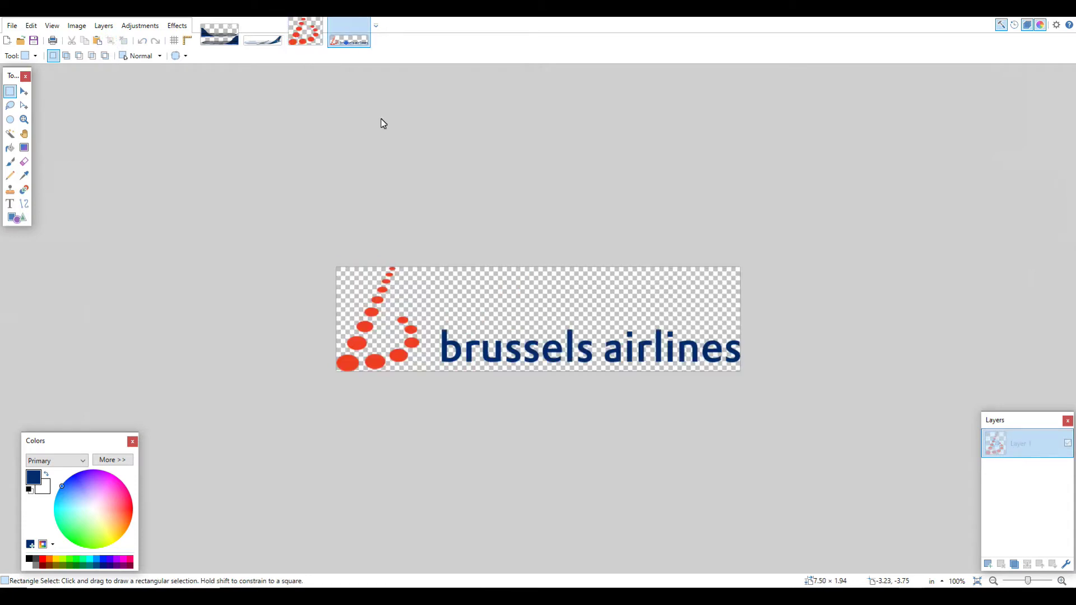
pyautogui.moveTo(466, 332); pyautogui.dragTo(949, 438)
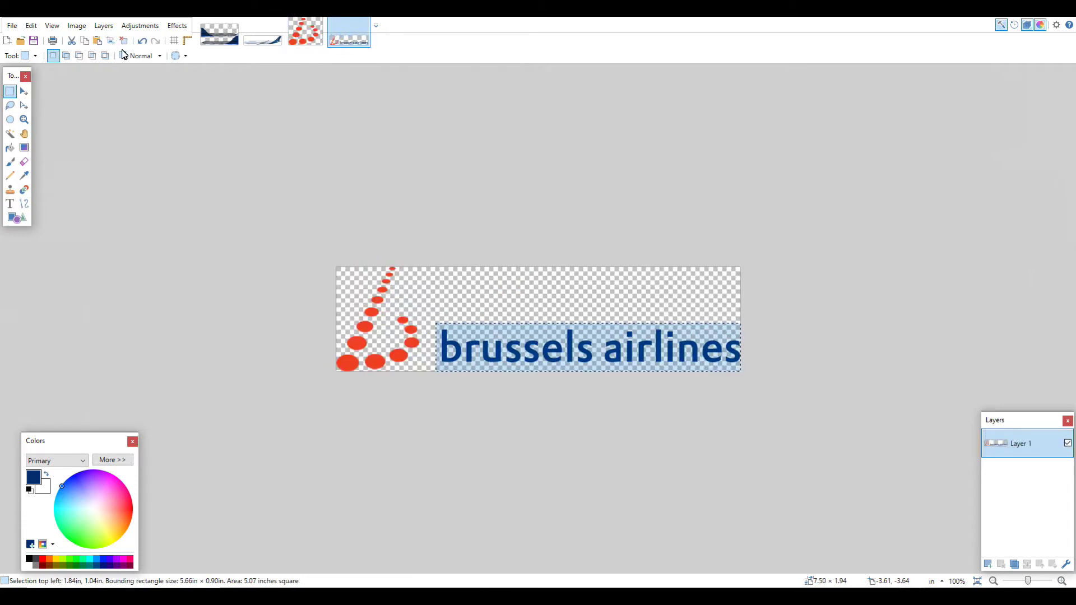
pyautogui.click(110, 45)
# Copy the red dotted symbol and paste it into a new layer of the A330 template
pyautogui.click(262, 40)
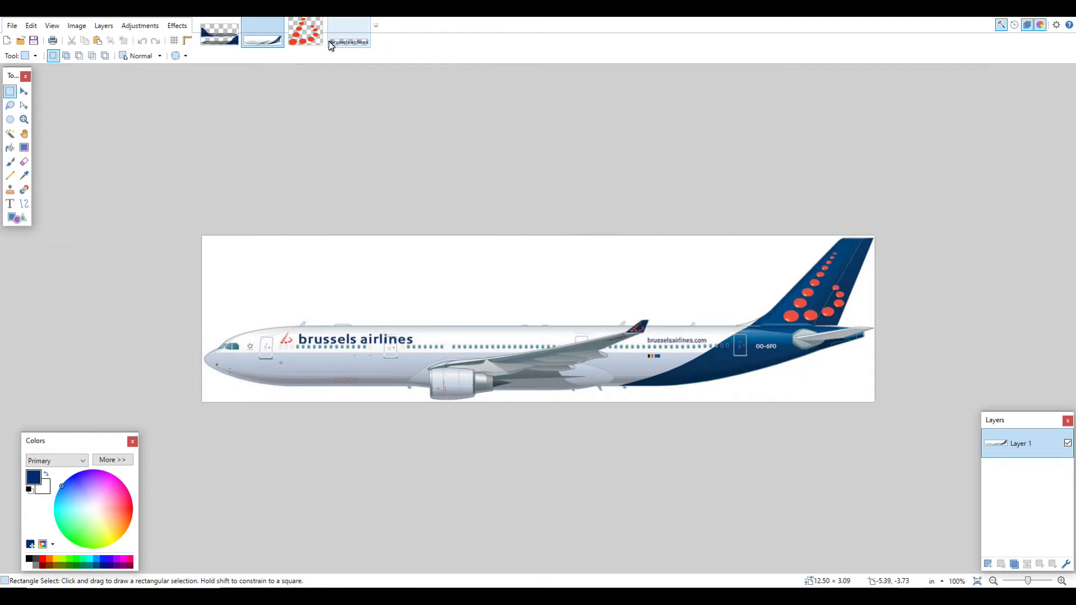
pyautogui.click(316, 38)
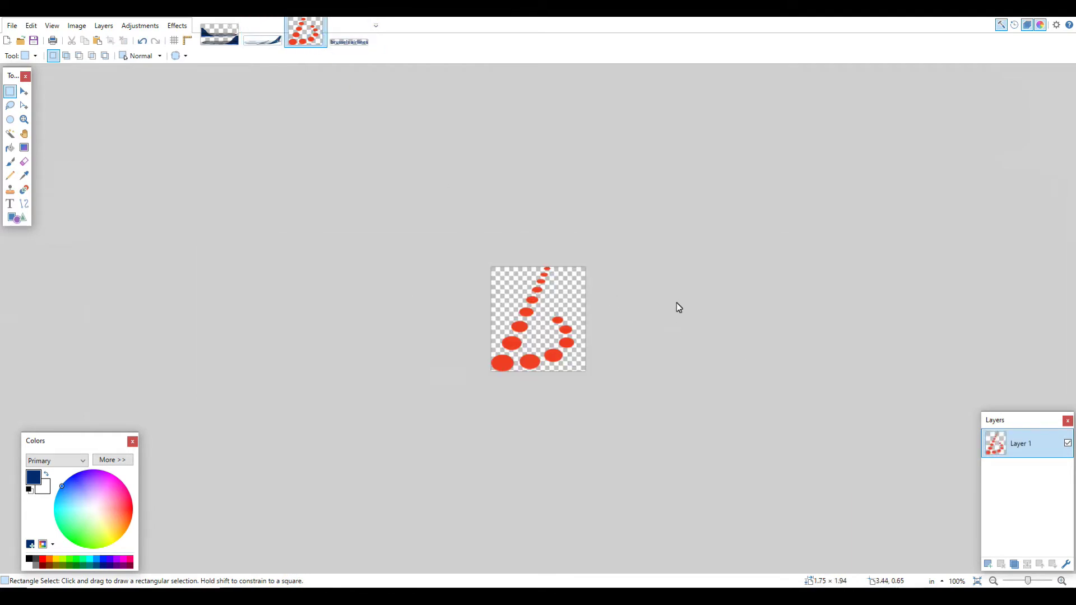
pyautogui.click(219, 34)
pyautogui.click(31, 26)
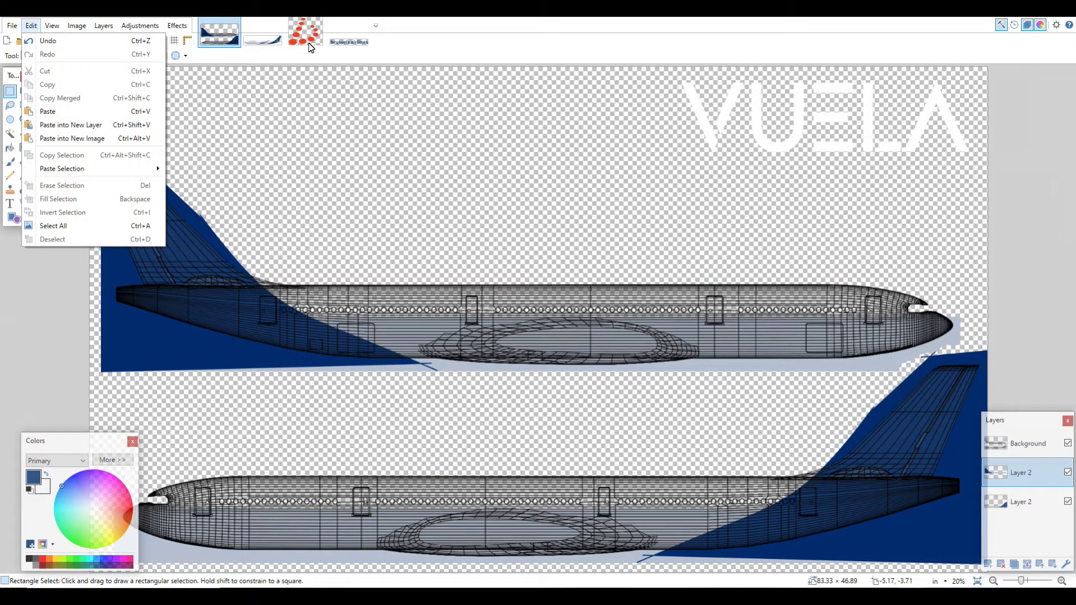
pyautogui.click(140, 131)
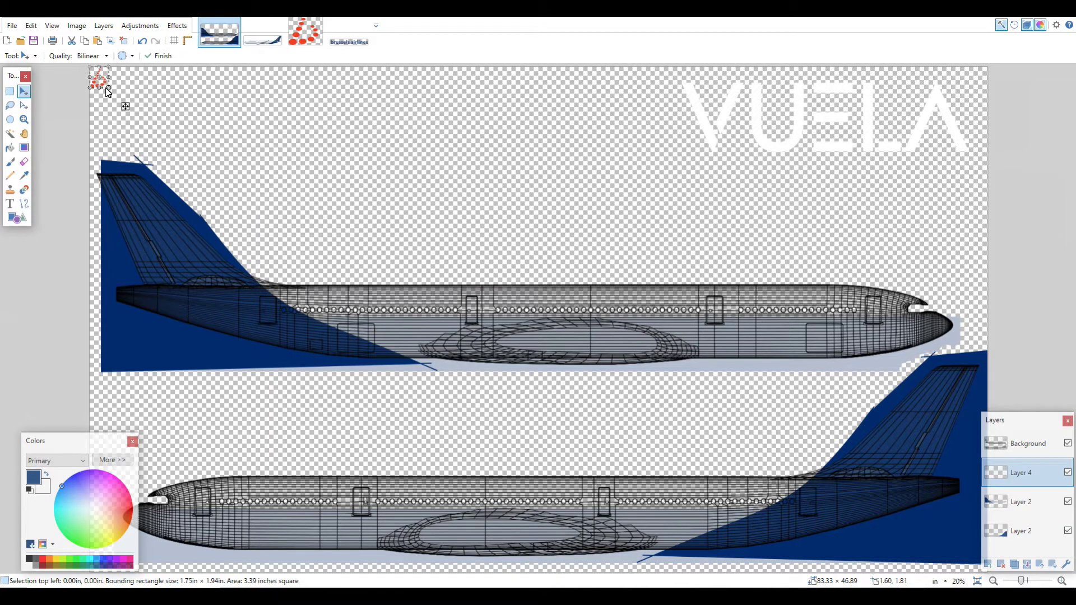
# Place the red dotted symbol on the bottom aircraft's fin, enlarged to about 8.1 × 8.8 in and tilted about -7.8°, following the reference drawing
pyautogui.moveTo(123, 106); pyautogui.dragTo(922, 444)
pyautogui.click(255, 45)
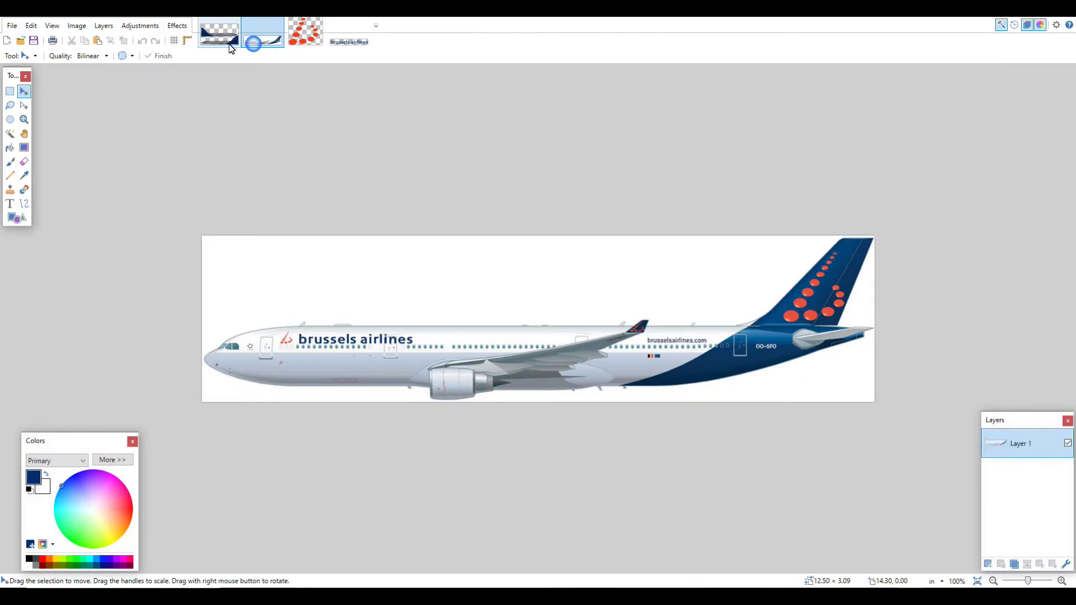
pyautogui.click(220, 33)
pyautogui.moveTo(931, 451)
pyautogui.mouseDown()
pyautogui.moveTo(988, 483)
pyautogui.moveTo(935, 446)
pyautogui.mouseUp()
pyautogui.click(262, 40)
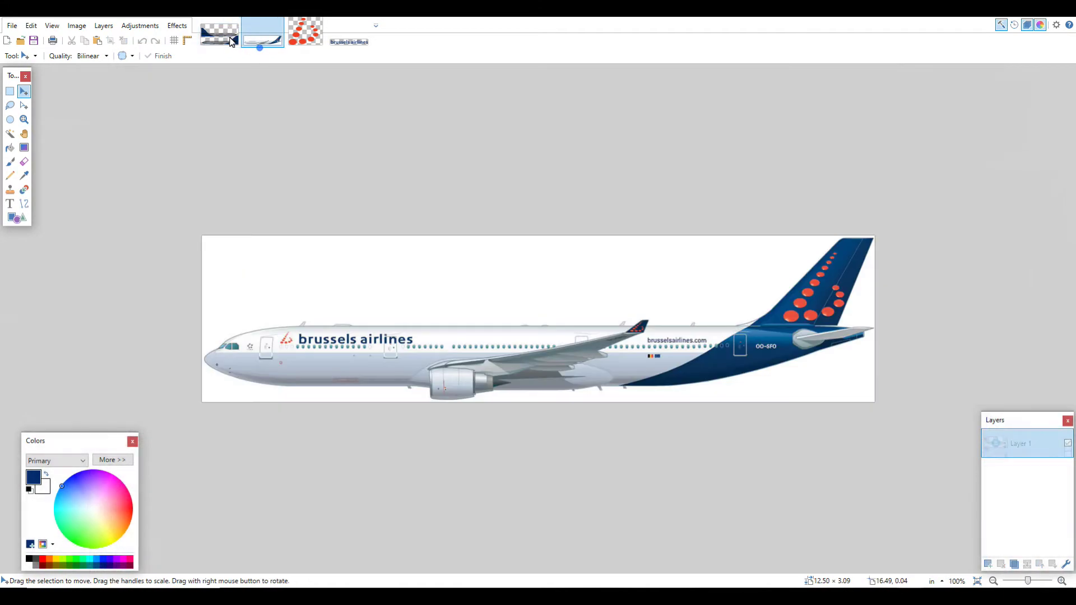
pyautogui.click(220, 34)
pyautogui.moveTo(887, 394); pyautogui.dragTo(929, 455)
pyautogui.click(262, 41)
pyautogui.click(219, 35)
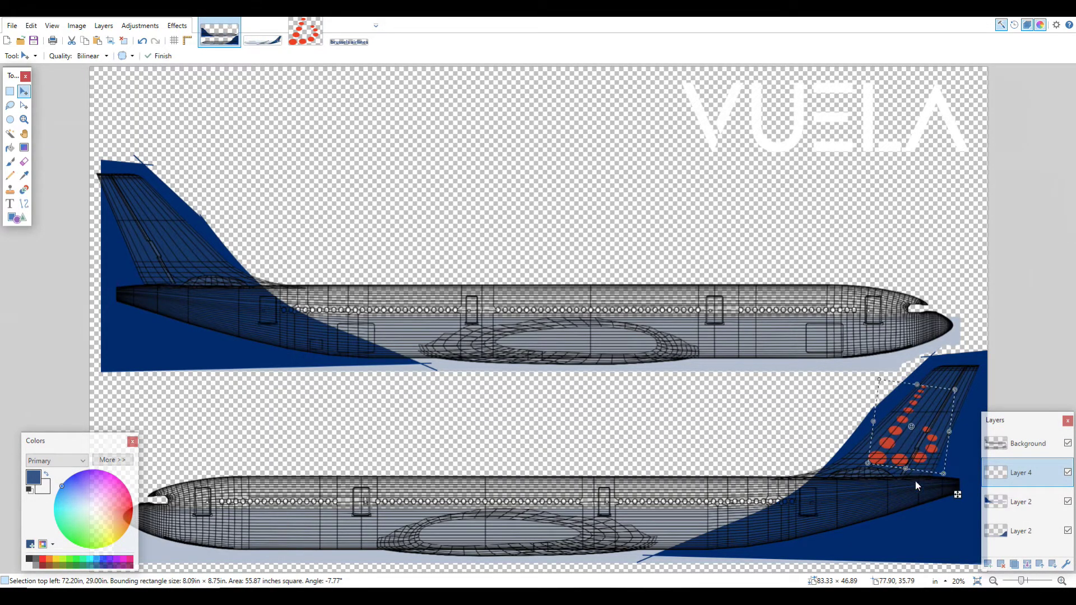
# Duplicate the symbol's layer, move the copy onto the top aircraft's fin and rotate it to about 30.5°
pyautogui.hotkey('ctrl', 'shift', 'd')
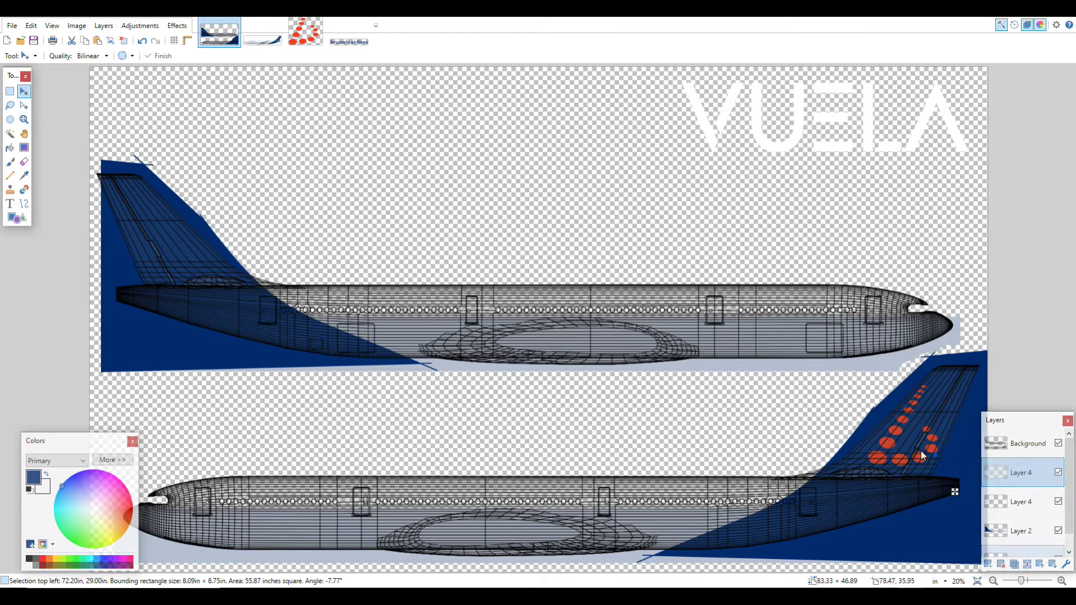
pyautogui.moveTo(921, 451); pyautogui.dragTo(184, 240)
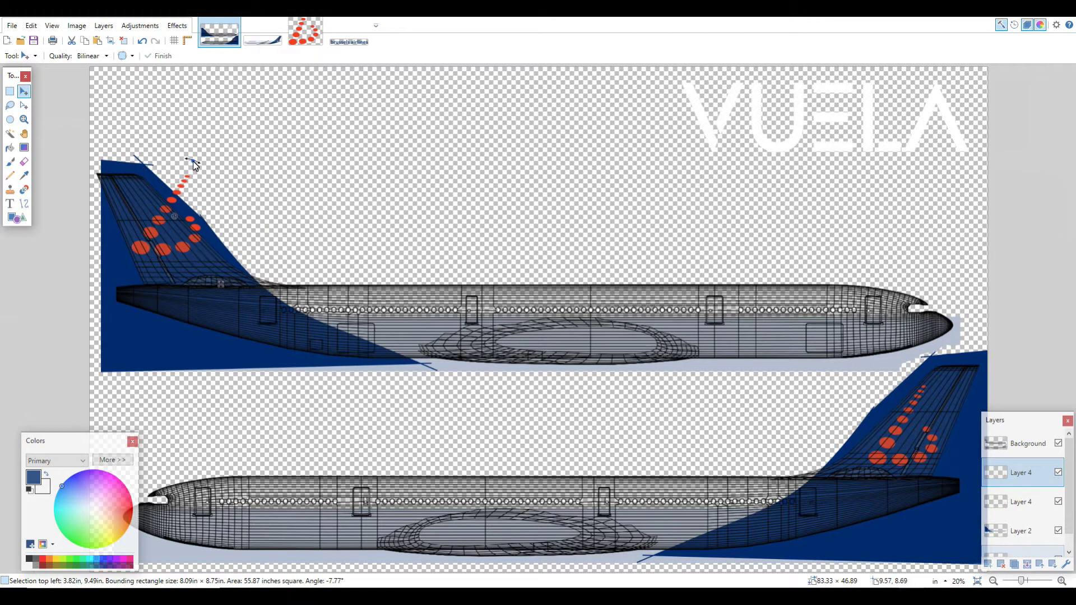
pyautogui.moveTo(192, 163); pyautogui.dragTo(153, 161)
pyautogui.moveTo(251, 238); pyautogui.dragTo(234, 255)
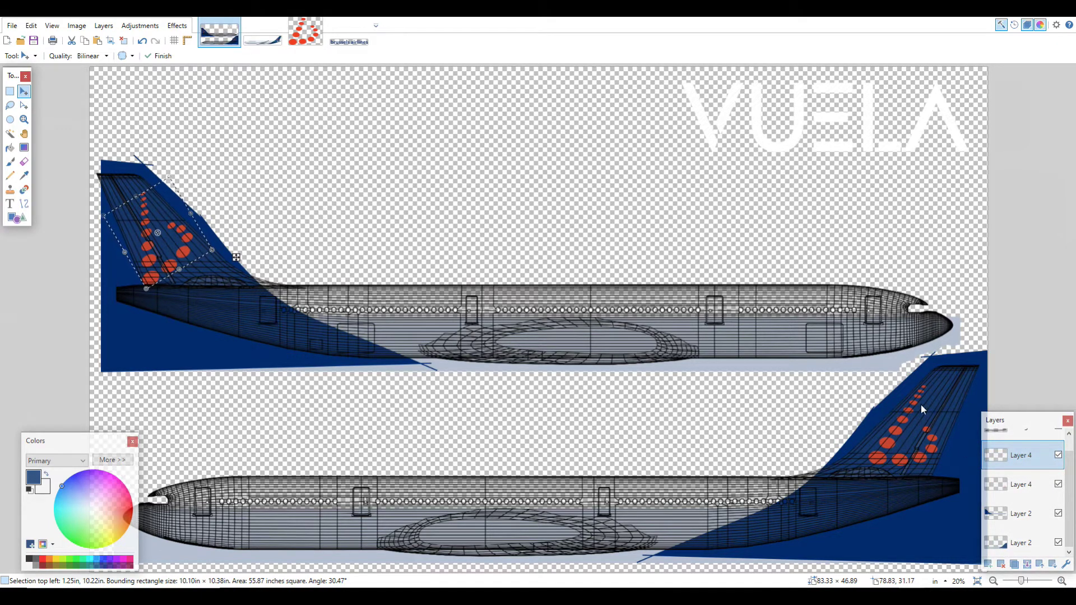
# Compare the top fin's dotted symbol with the reference drawing and aircraft photo, and fine-tune its placement
pyautogui.click(262, 33)
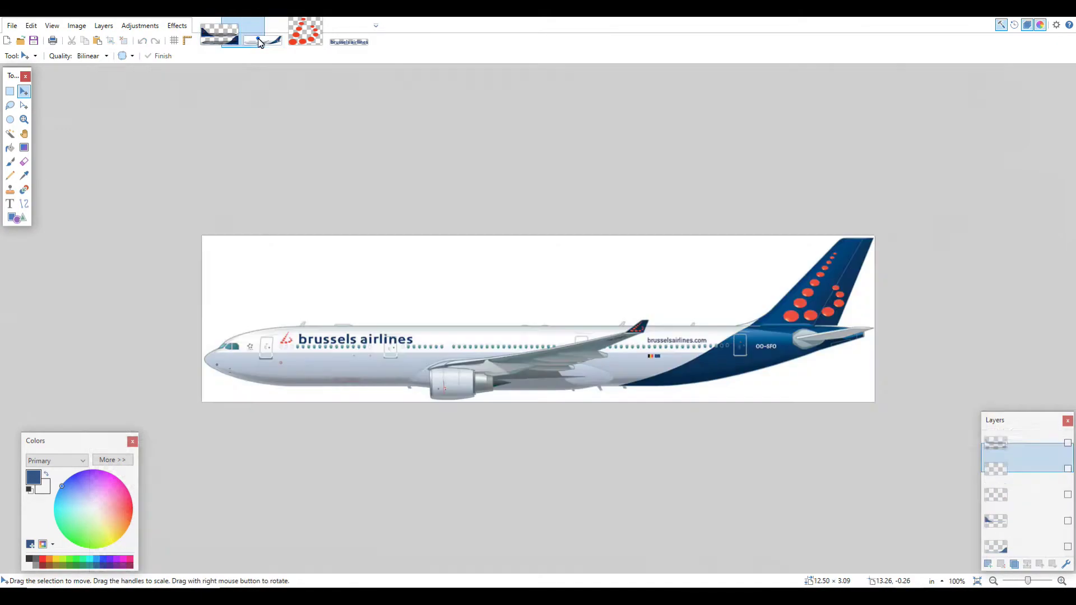
pyautogui.click(225, 46)
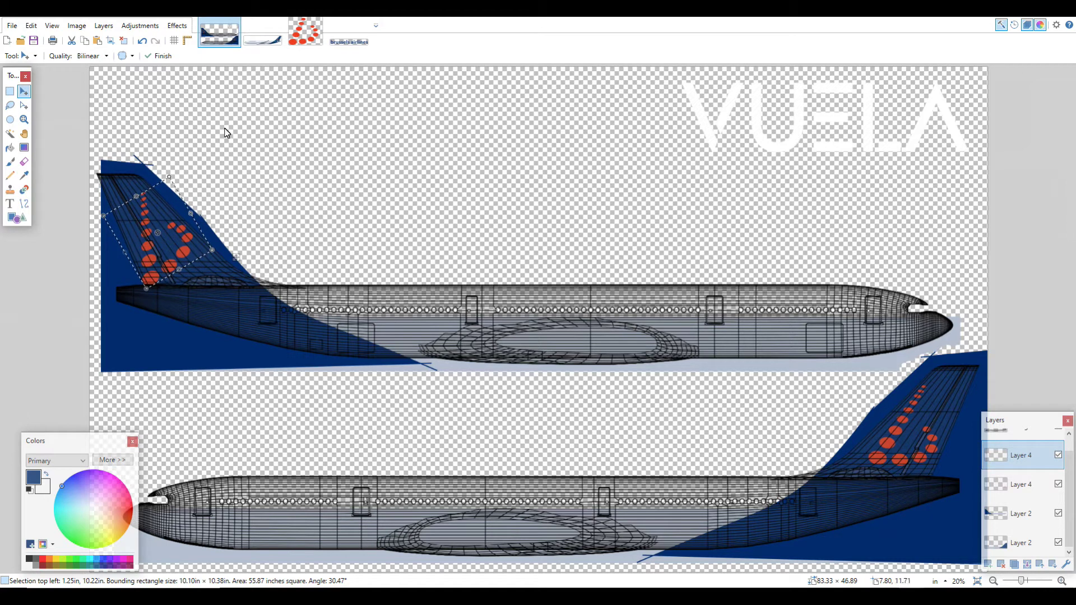
pyautogui.click(261, 42)
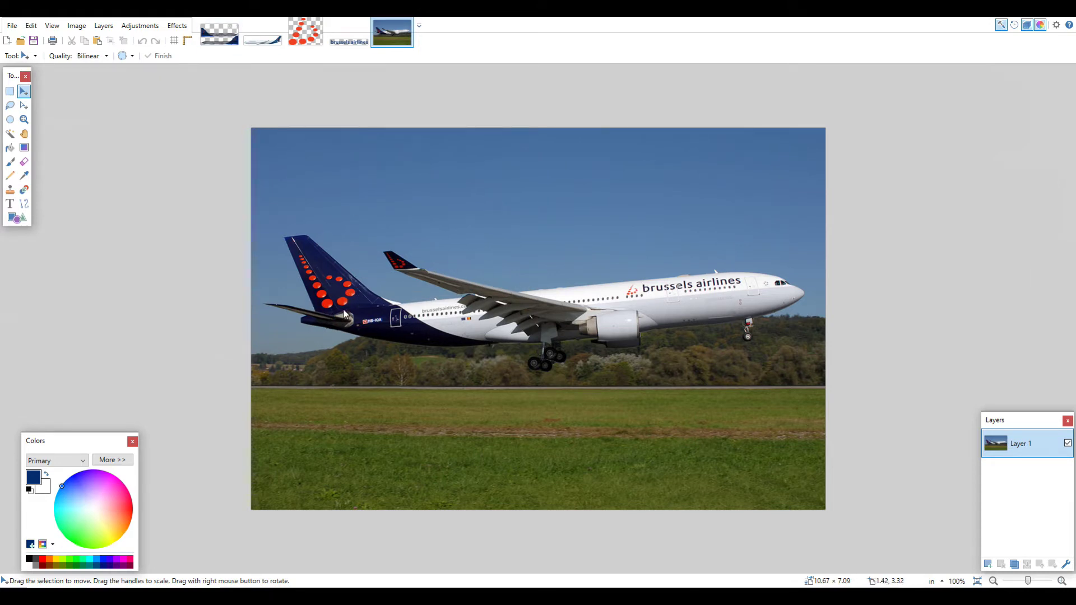
pyautogui.click(219, 40)
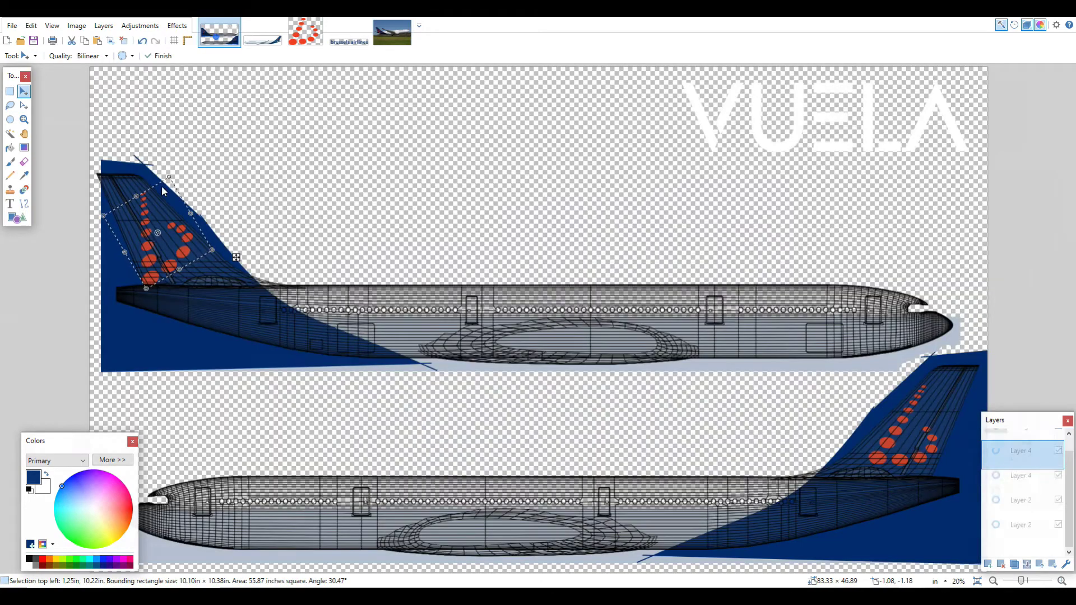
pyautogui.moveTo(176, 250)
pyautogui.mouseDown()
pyautogui.moveTo(166, 251)
pyautogui.moveTo(198, 214)
pyautogui.moveTo(182, 239)
pyautogui.mouseUp()
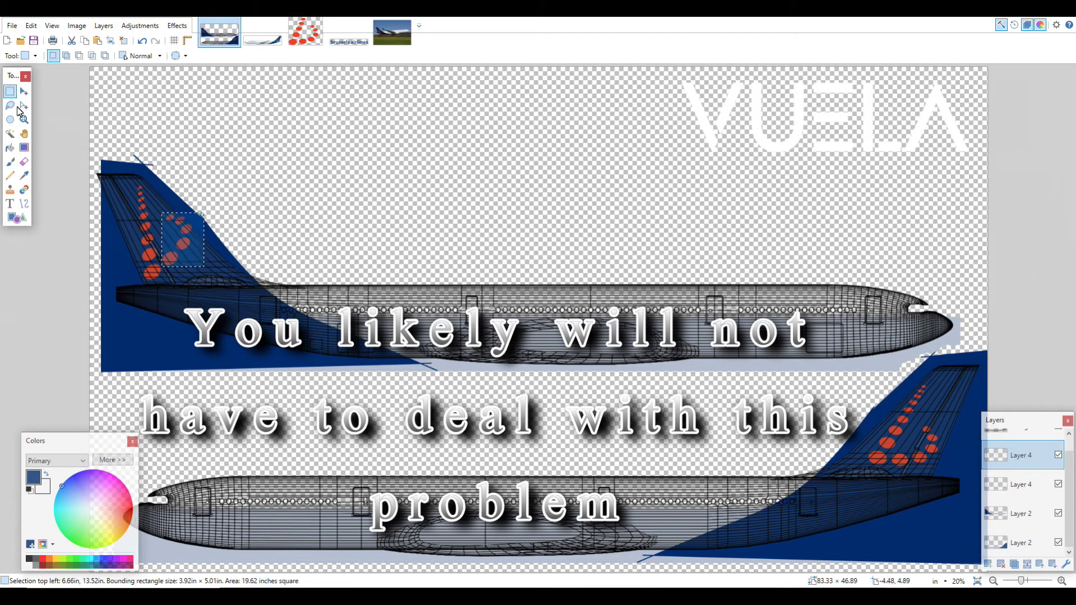
# Shift the top symbol's shorter arc of dots separately, and reselect the whole symbol to align it with the fin
pyautogui.click(24, 91)
pyautogui.moveTo(196, 237); pyautogui.dragTo(201, 216)
pyautogui.moveTo(123, 177); pyautogui.dragTo(219, 297)
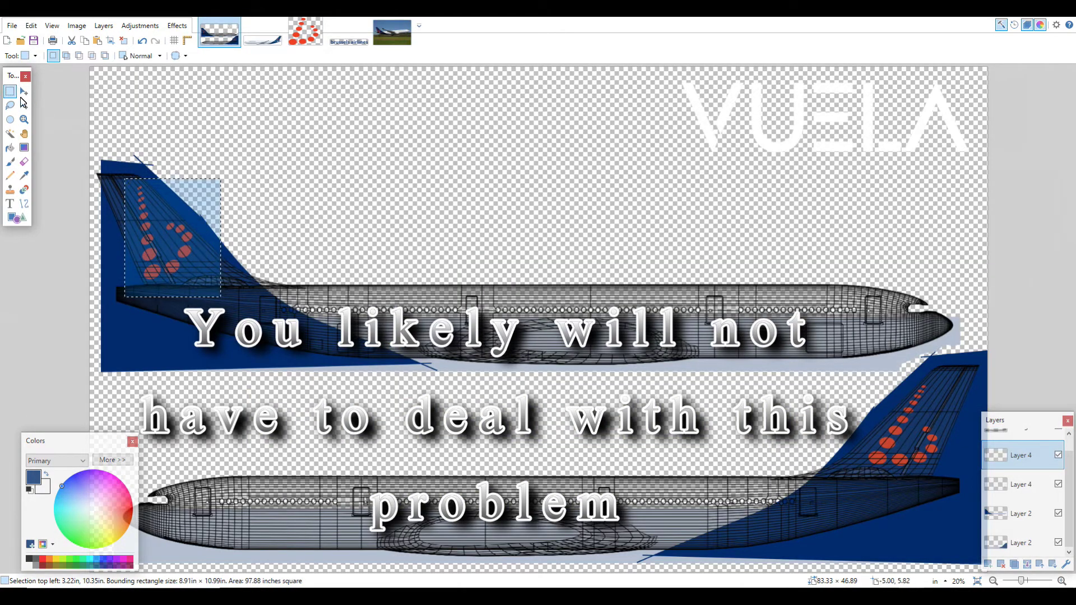
pyautogui.click(24, 91)
pyautogui.moveTo(199, 240); pyautogui.dragTo(196, 227)
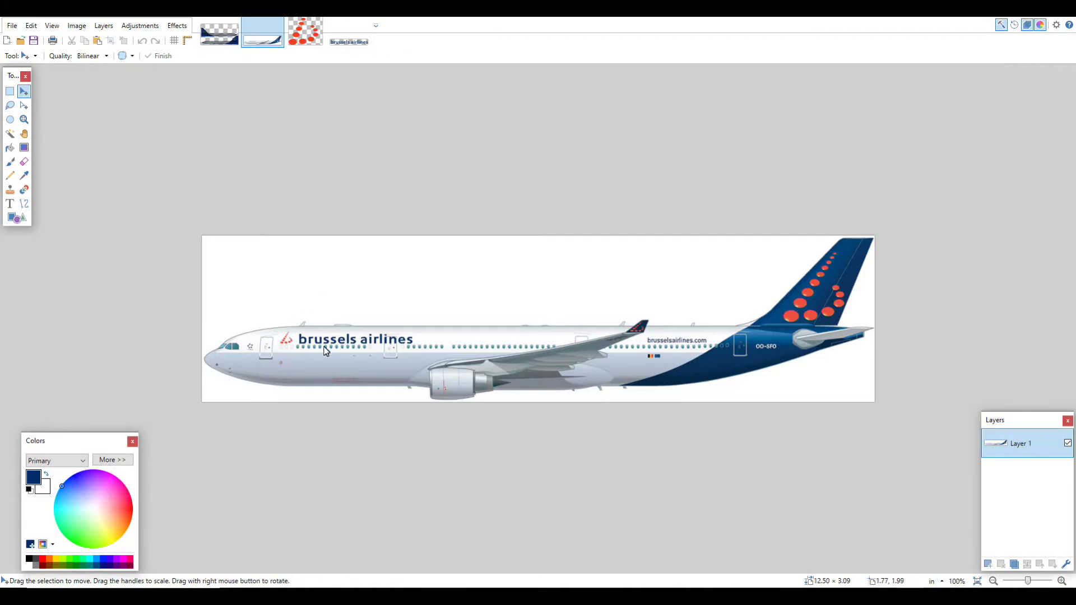
# Paste the "brussels airlines" wordmark into a new layer of the A330 template and move it to the top aircraft's forward fuselage
pyautogui.hotkey('ctrl', '4')
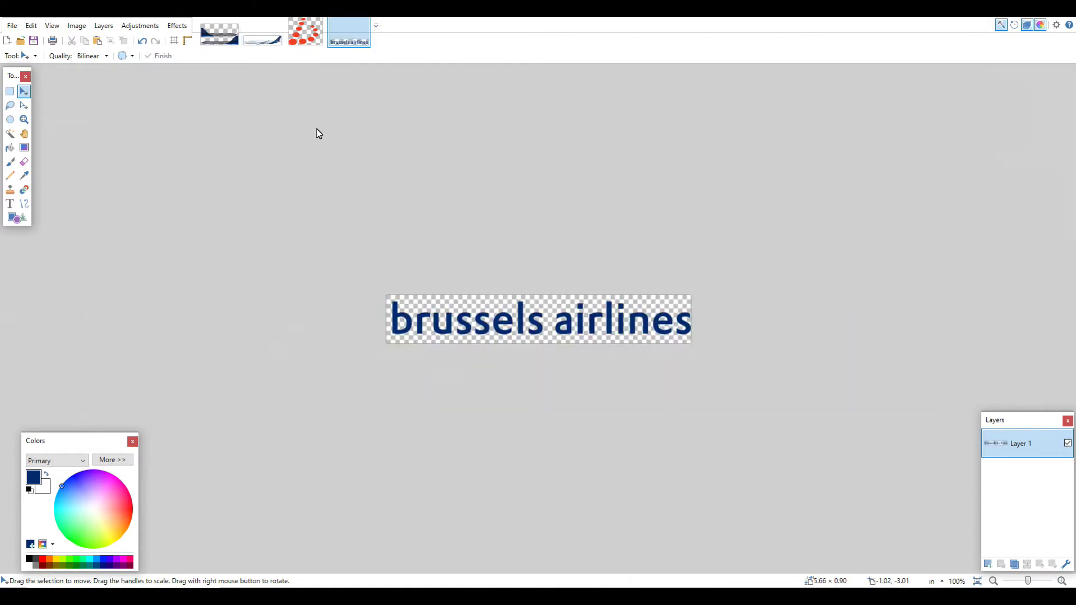
pyautogui.click(219, 34)
pyautogui.click(31, 26)
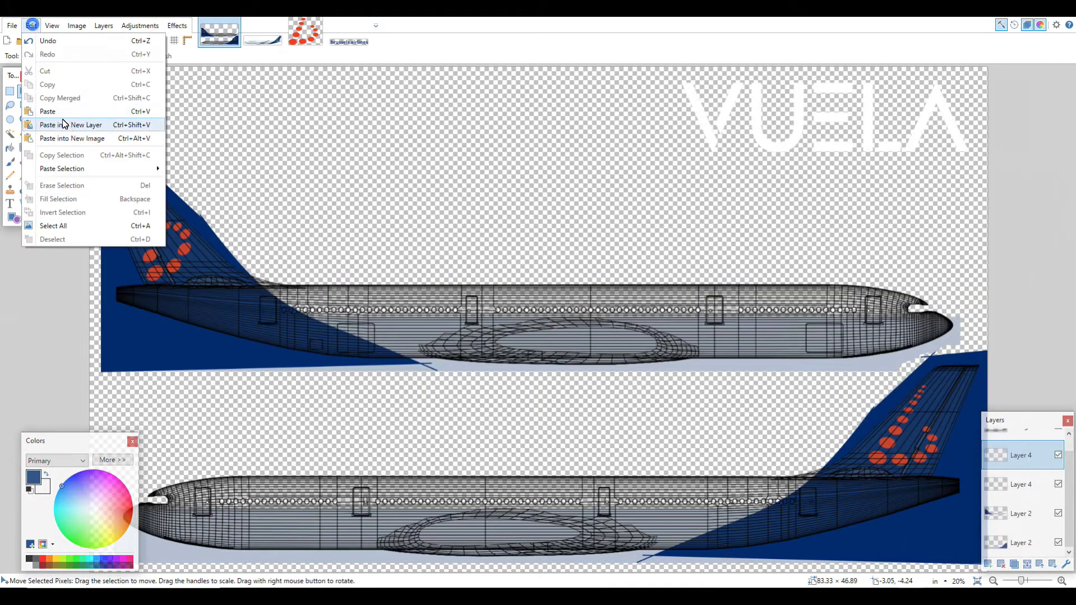
pyautogui.click(67, 123)
pyautogui.moveTo(150, 77); pyautogui.dragTo(196, 82)
pyautogui.moveTo(248, 104); pyautogui.dragTo(287, 126)
pyautogui.hotkey('ctrl', 'z')
pyautogui.moveTo(171, 74); pyautogui.dragTo(790, 308)
# Move the wordmark above the bottom aircraft's forward windows, sized about 11.5 × 1.8 in, matching its position in the reference drawing
pyautogui.click(262, 35)
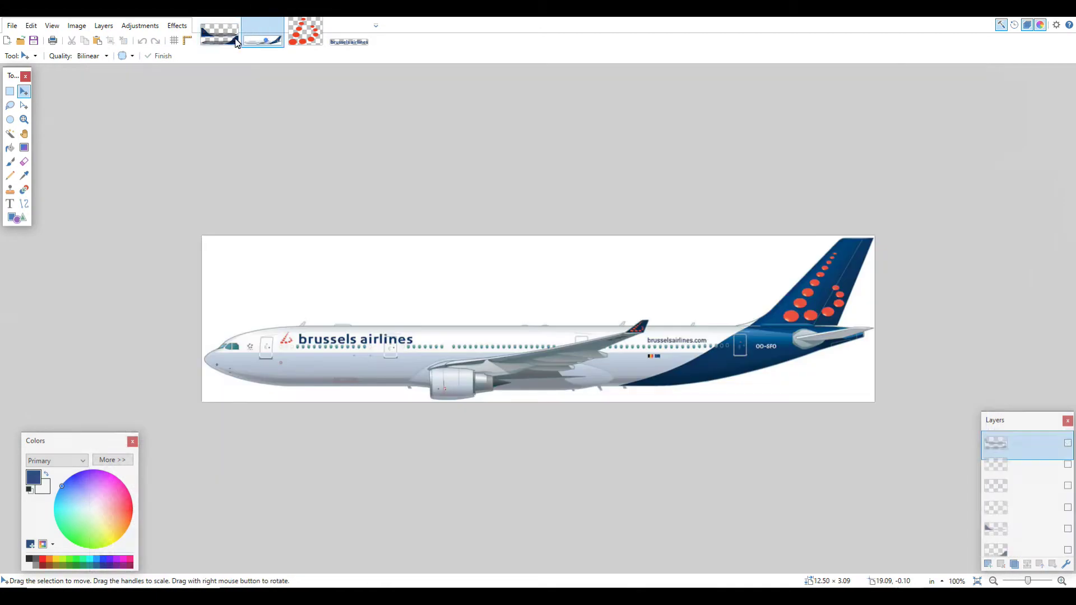
pyautogui.click(220, 44)
pyautogui.moveTo(787, 303); pyautogui.dragTo(380, 493)
pyautogui.click(263, 37)
pyautogui.click(219, 36)
pyautogui.moveTo(404, 481); pyautogui.dragTo(393, 485)
pyautogui.moveTo(374, 491); pyautogui.dragTo(373, 492)
pyautogui.click(263, 37)
pyautogui.click(222, 45)
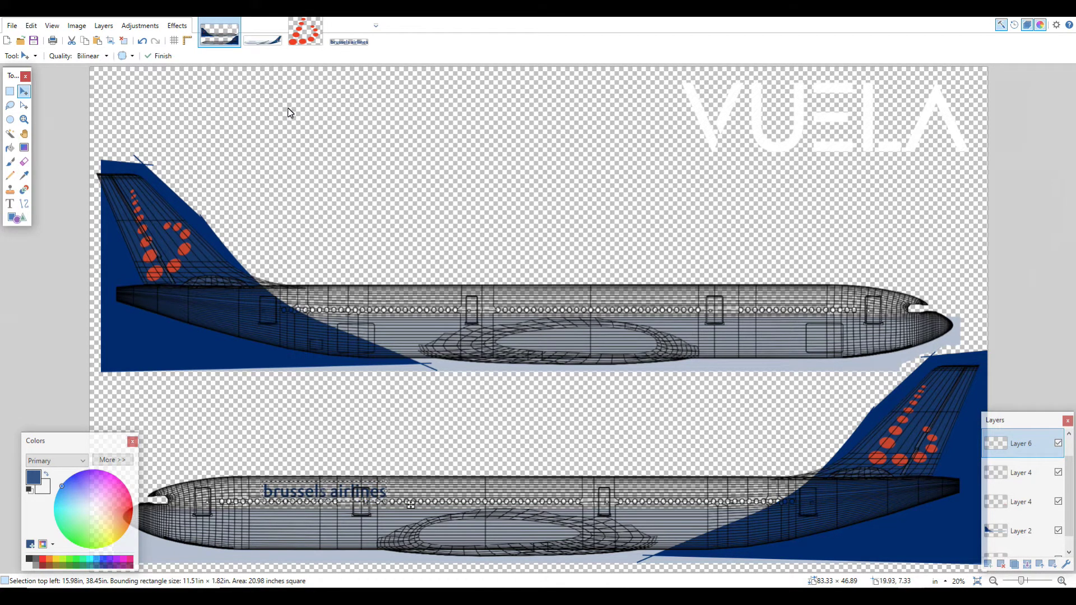
# Paste the red dotted symbol onto the wordmark's layer and place it just ahead of the wordmark at about 1.5 × 1.65 in
pyautogui.click(305, 31)
pyautogui.click(219, 31)
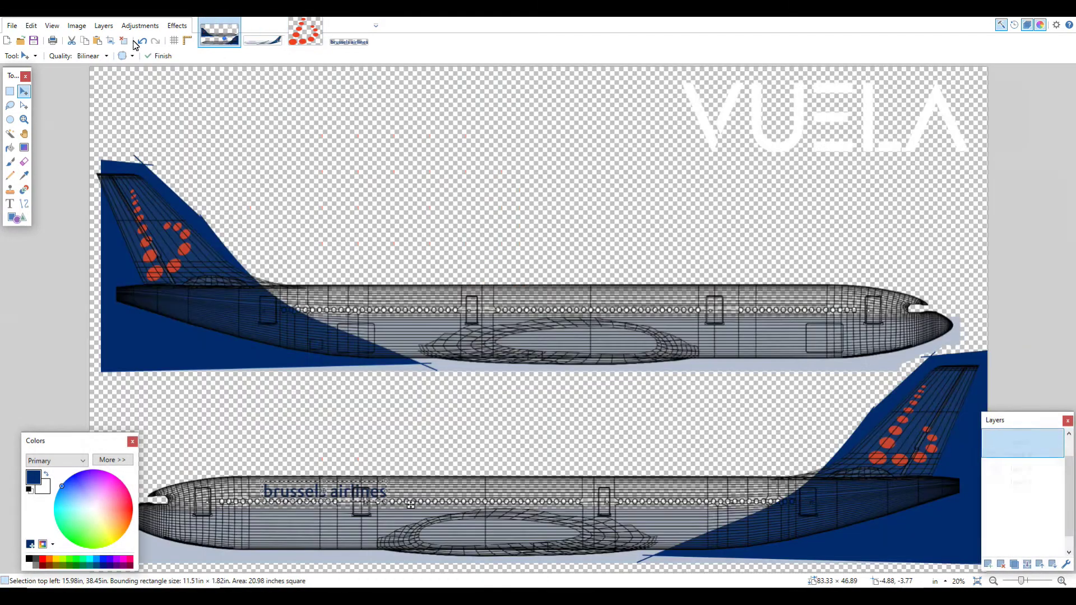
pyautogui.click(30, 26)
pyautogui.click(85, 139)
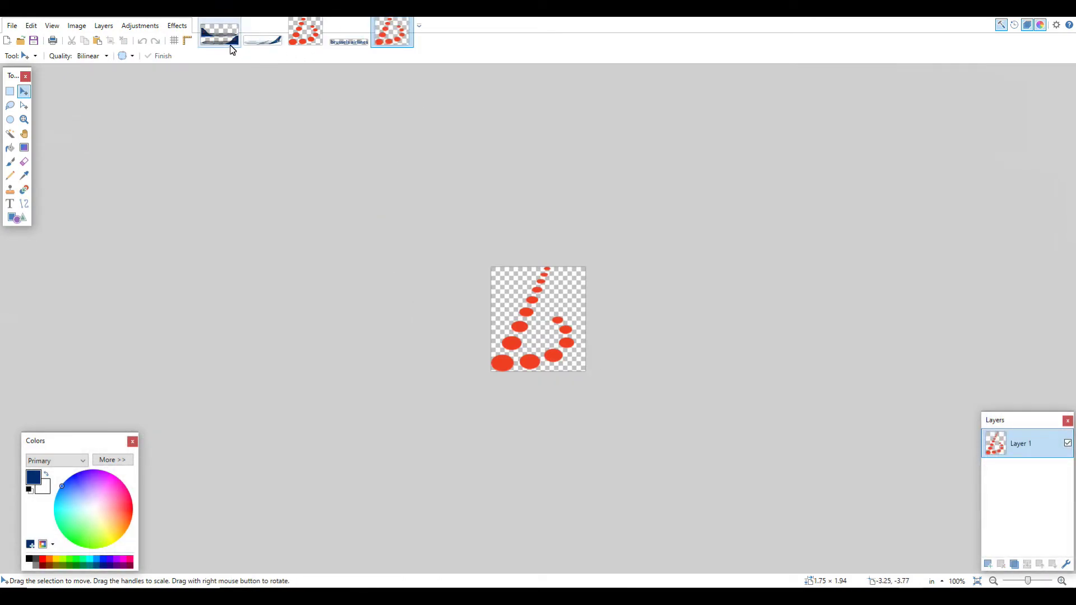
pyautogui.click(230, 47)
pyautogui.click(31, 26)
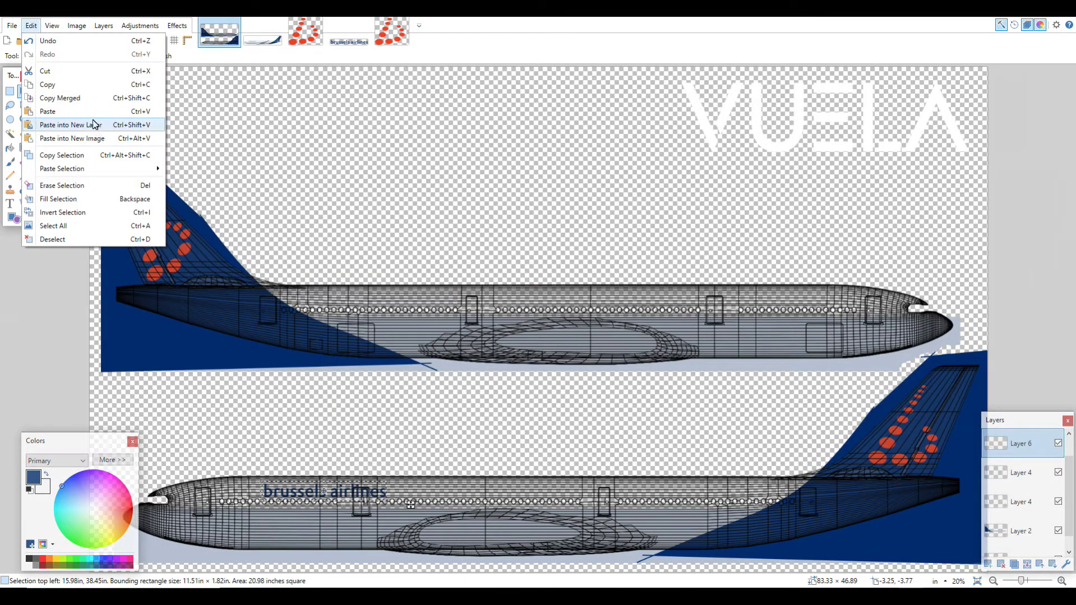
pyautogui.click(96, 125)
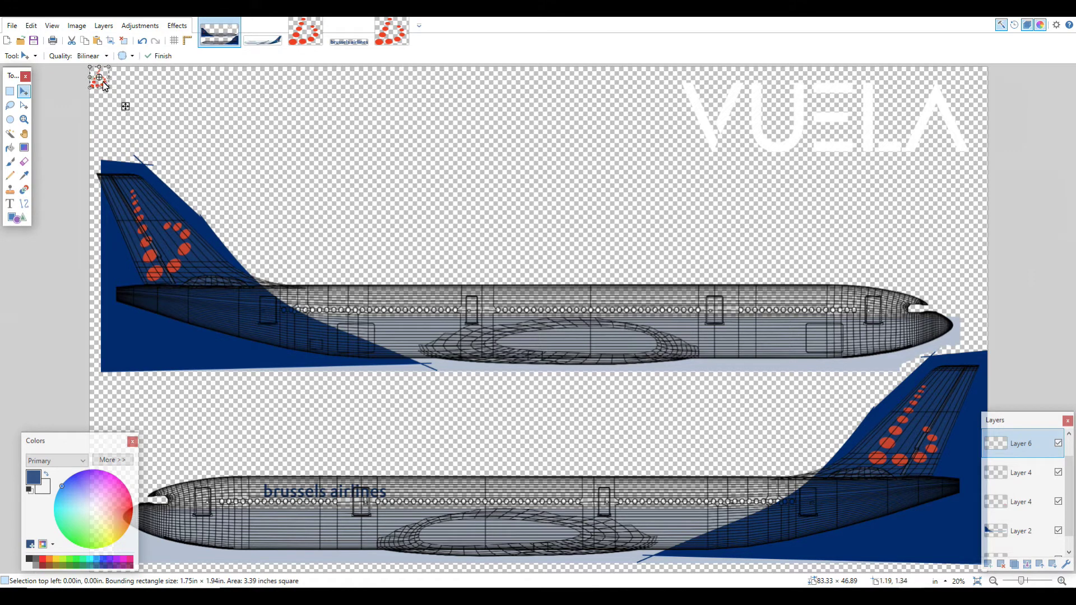
pyautogui.moveTo(108, 88); pyautogui.dragTo(254, 527)
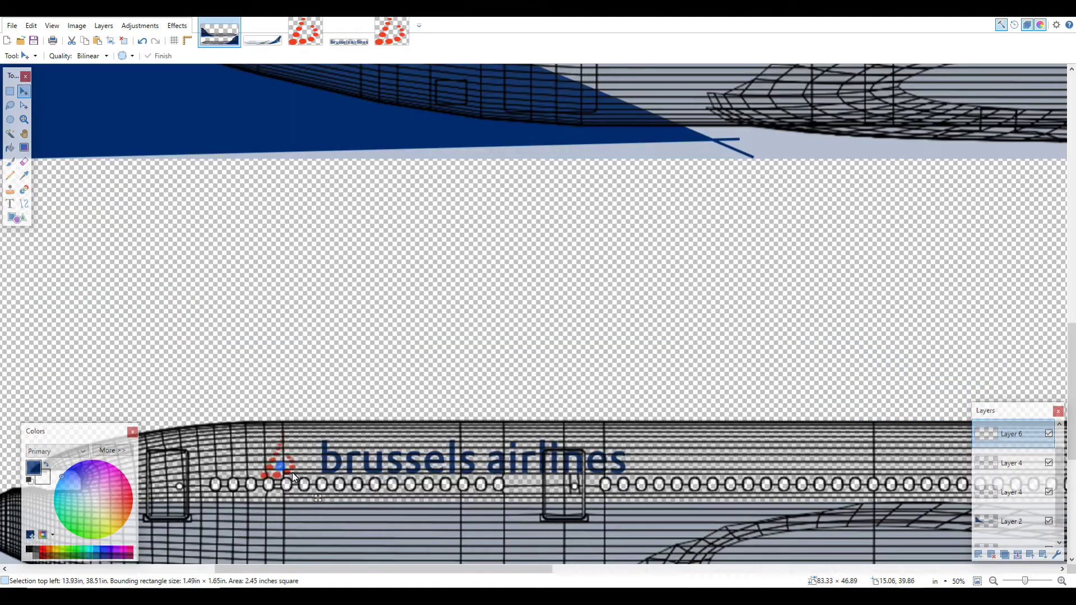
pyautogui.moveTo(278, 466); pyautogui.dragTo(284, 453)
# Select the symbol and wordmark together, duplicate their layer and move the copy above the top aircraft's forward windows
pyautogui.press('s')
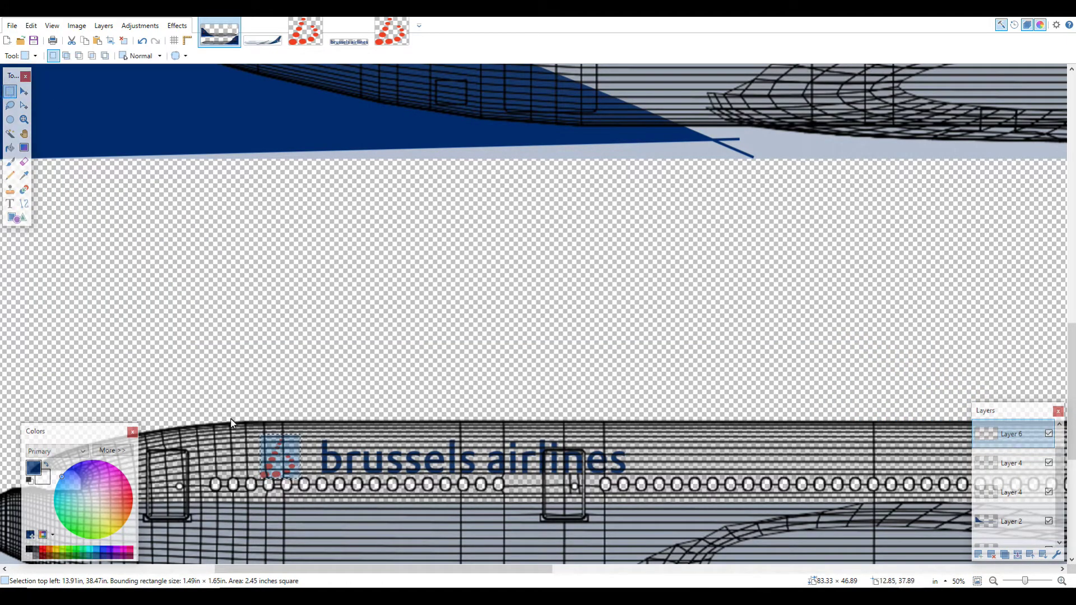
pyautogui.moveTo(231, 418); pyautogui.dragTo(631, 497)
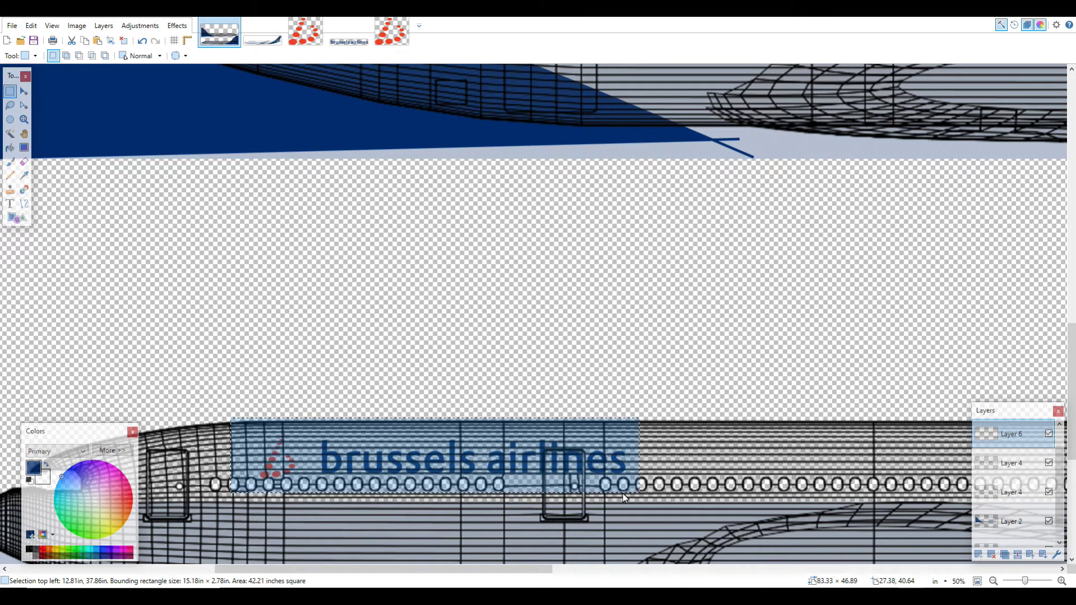
pyautogui.press('m')
pyautogui.click(1005, 555)
pyautogui.moveTo(538, 448); pyautogui.dragTo(596, 482)
pyautogui.scroll(-4, 596, 484)
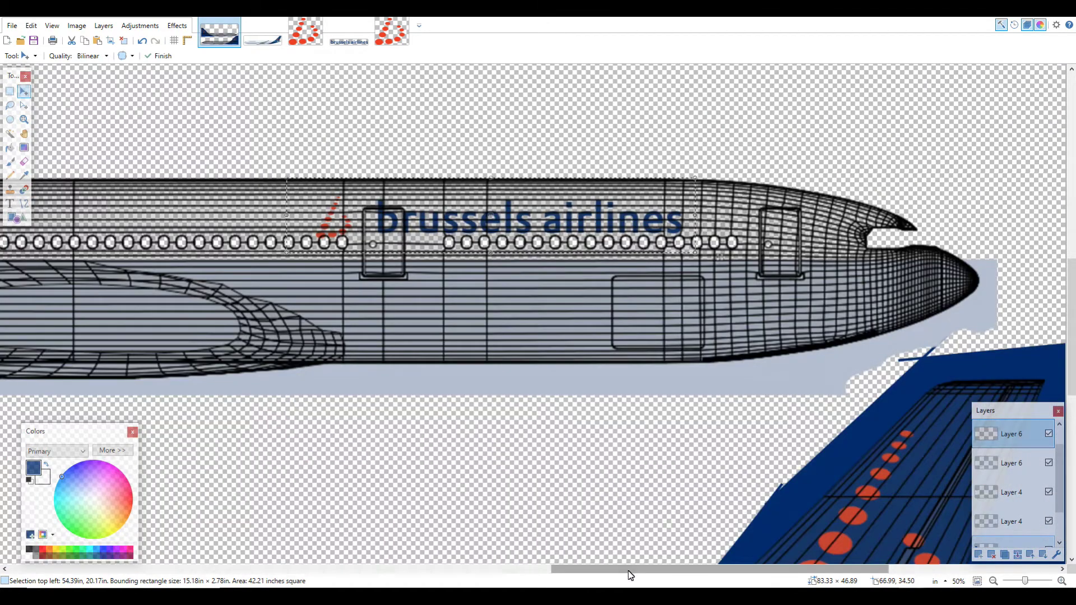
pyautogui.moveTo(628, 571); pyautogui.dragTo(390, 571)
pyautogui.scroll(-3, 732, 285)
# Add the registration text "OO-SFO" from the reference drawing in white Calibri, size 48, on the top aircraft's rear fuselage
pyautogui.click(263, 34)
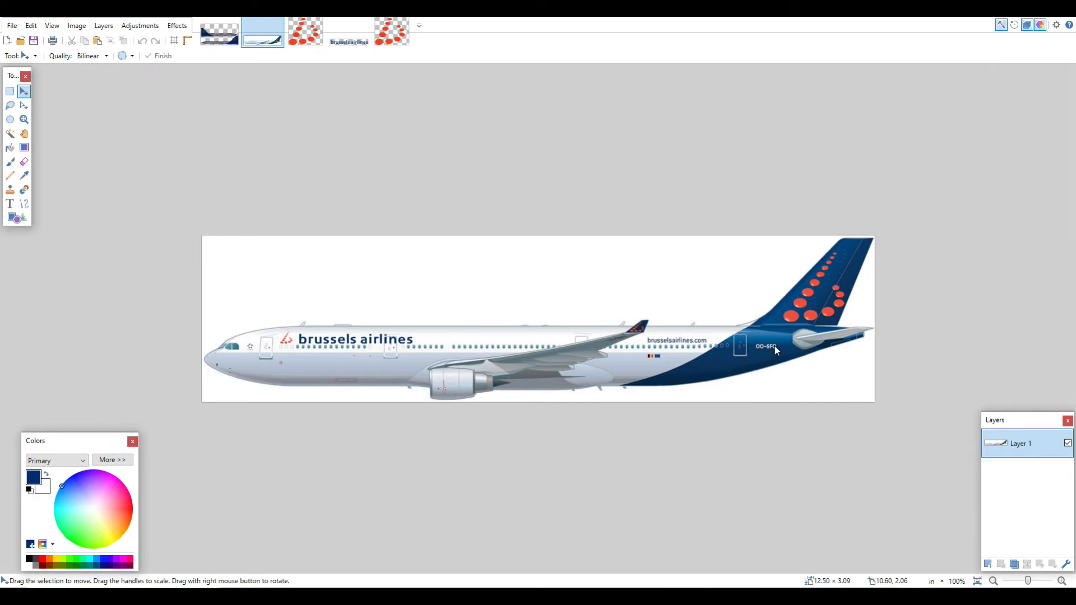
pyautogui.click(220, 34)
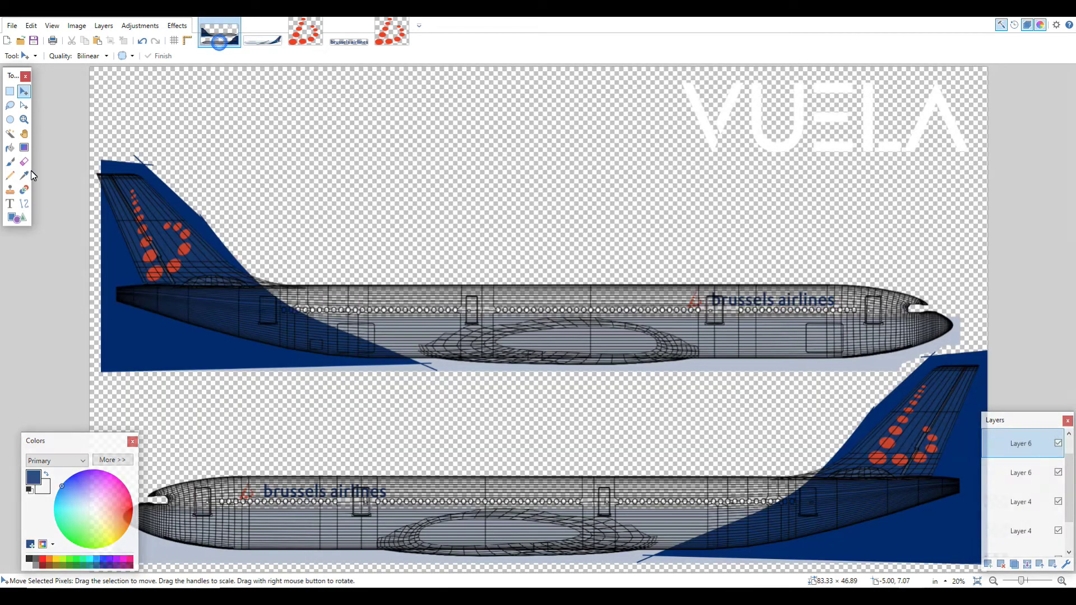
pyautogui.click(11, 204)
pyautogui.click(28, 565)
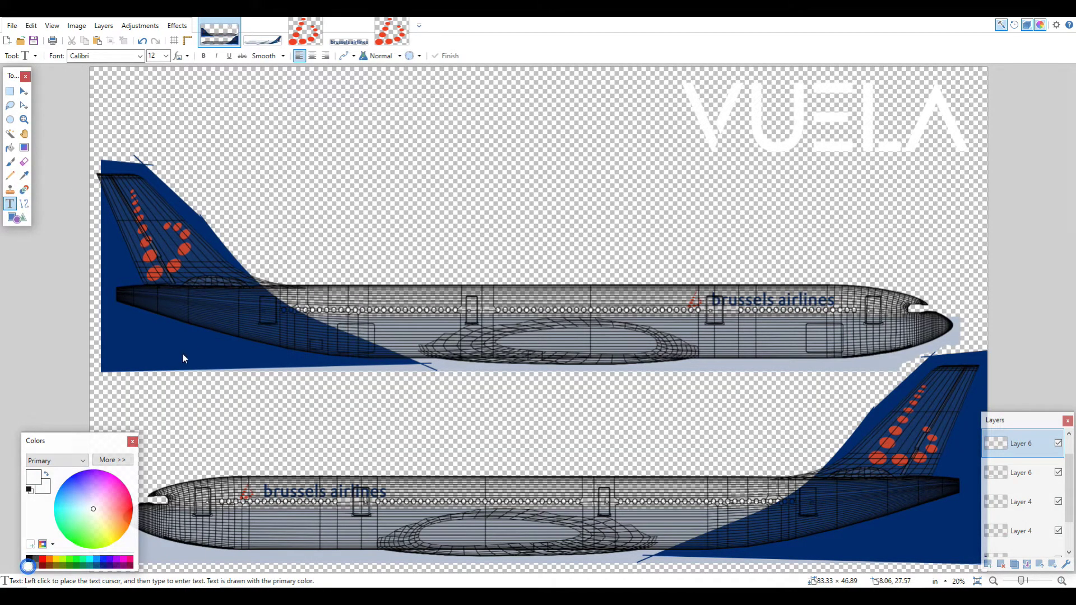
pyautogui.write('OO-SFY')
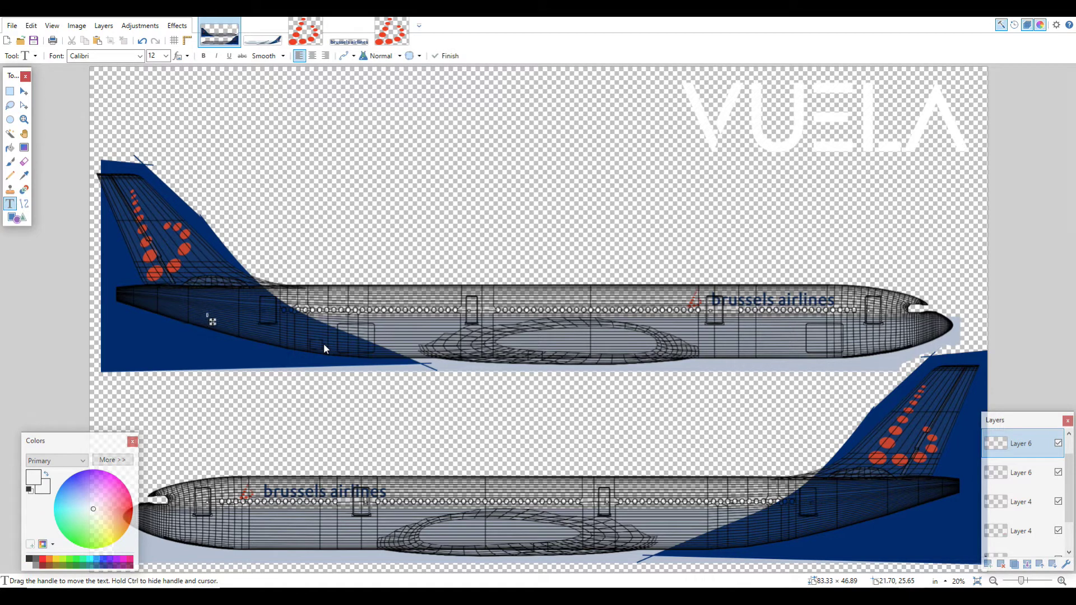
pyautogui.click(166, 55)
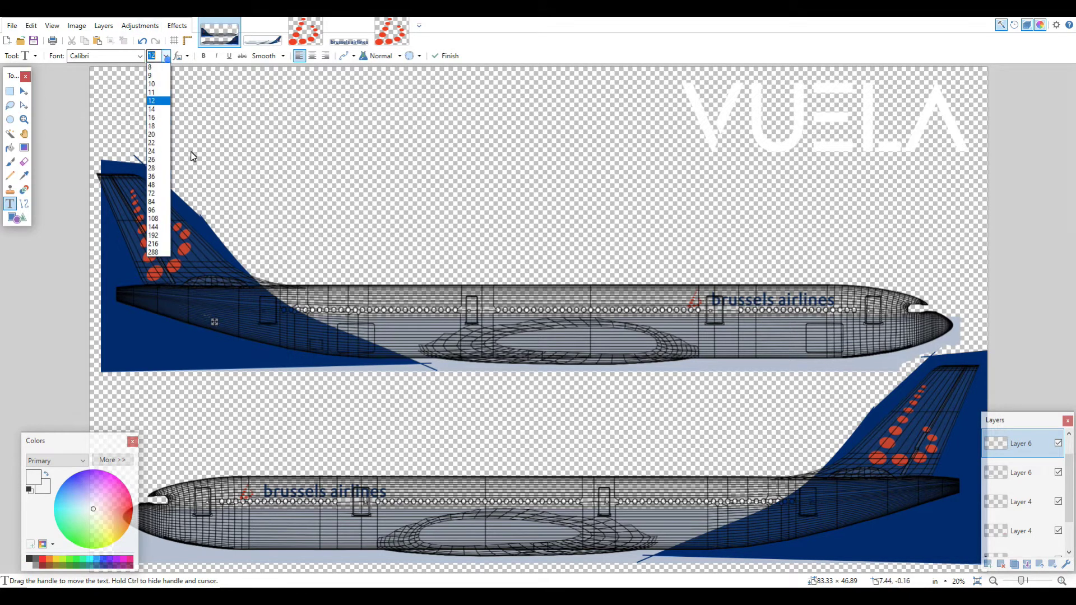
pyautogui.click(159, 186)
# Position the registration text just behind the top aircraft's rear door, matching the reference drawing
pyautogui.moveTo(232, 328); pyautogui.dragTo(417, 280)
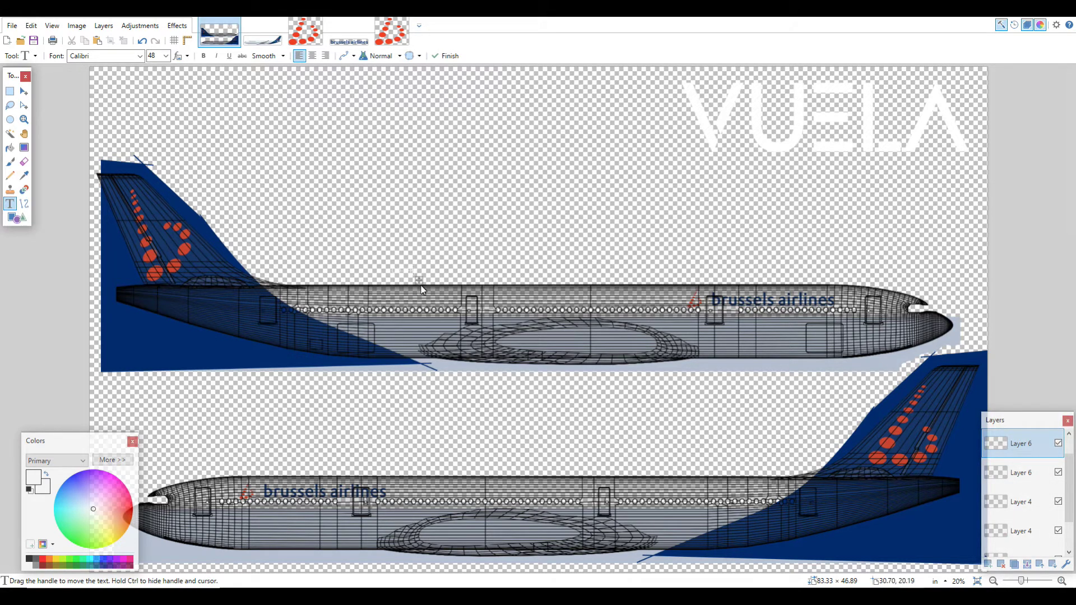
pyautogui.click(180, 310)
pyautogui.click(262, 39)
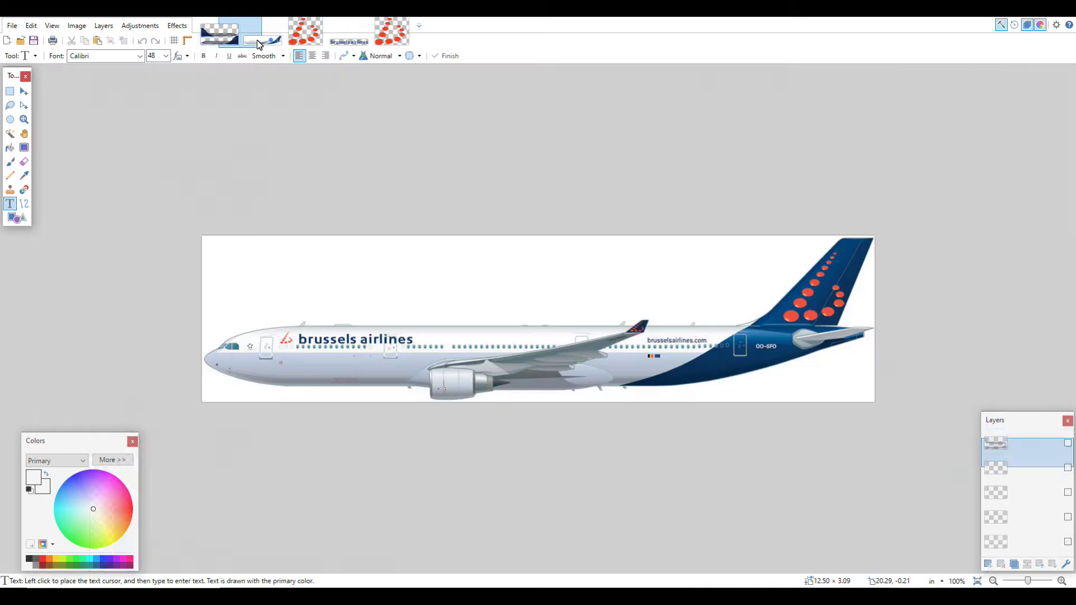
pyautogui.click(220, 35)
pyautogui.moveTo(209, 319); pyautogui.dragTo(257, 318)
pyautogui.click(262, 38)
pyautogui.click(222, 34)
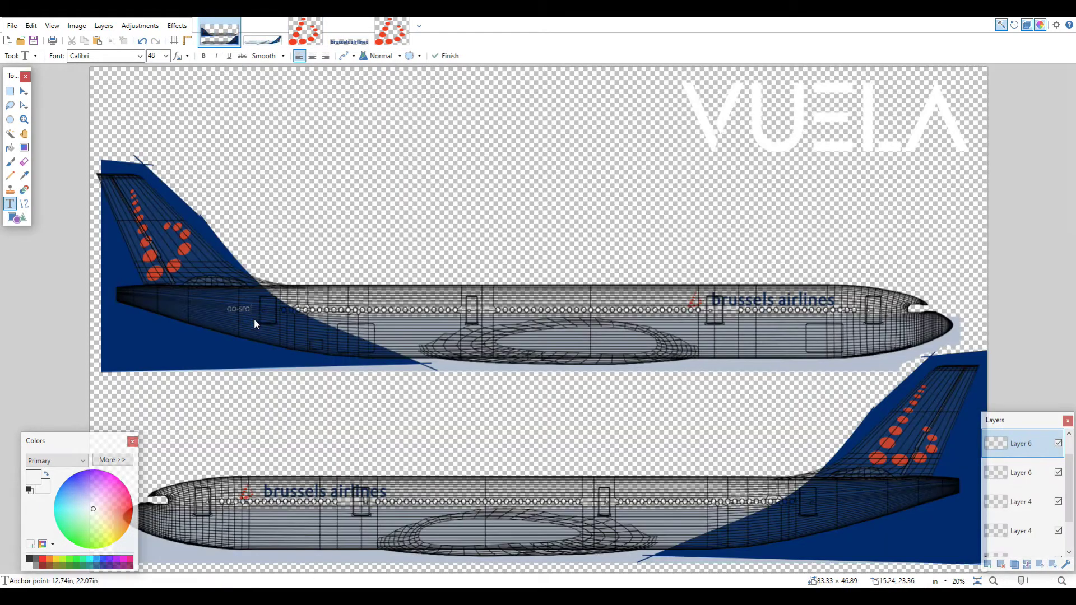
# Select the registration, duplicate its layer and move the copy just behind the bottom aircraft's rear door
pyautogui.press('s')
pyautogui.moveTo(225, 298); pyautogui.dragTo(853, 496)
pyautogui.hotkey('ctrl', 'shift', 'd')
pyautogui.press('m')
pyautogui.hotkey('ctrl', 'd')
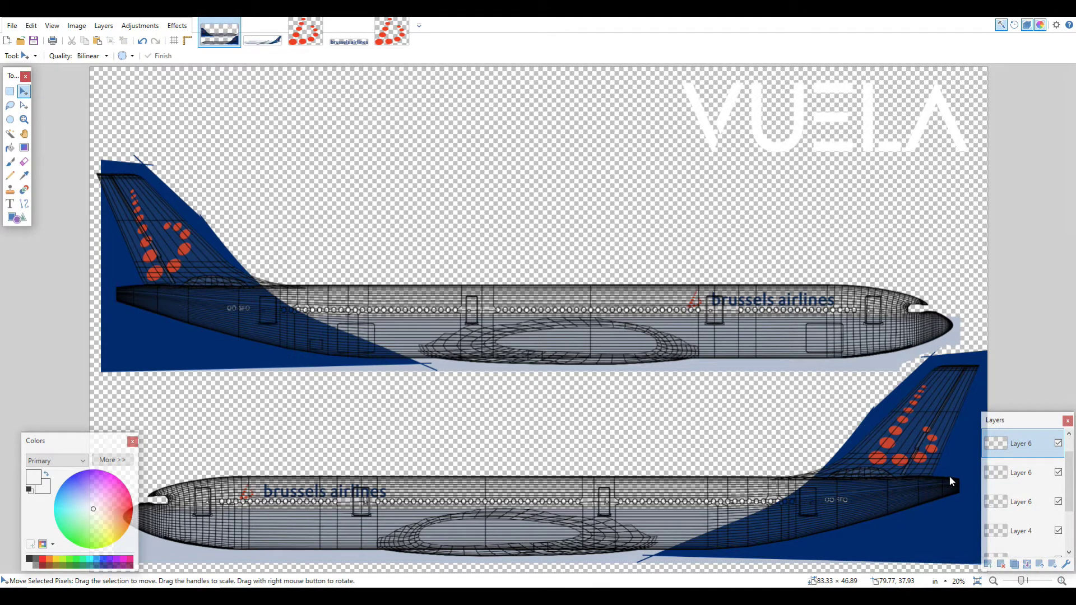
# Sample the dark blue of the top aircraft's tail from its Layer 2 with the Color Picker
pyautogui.click(24, 176)
pyautogui.scroll(-3, 999, 496)
pyautogui.click(1020, 514)
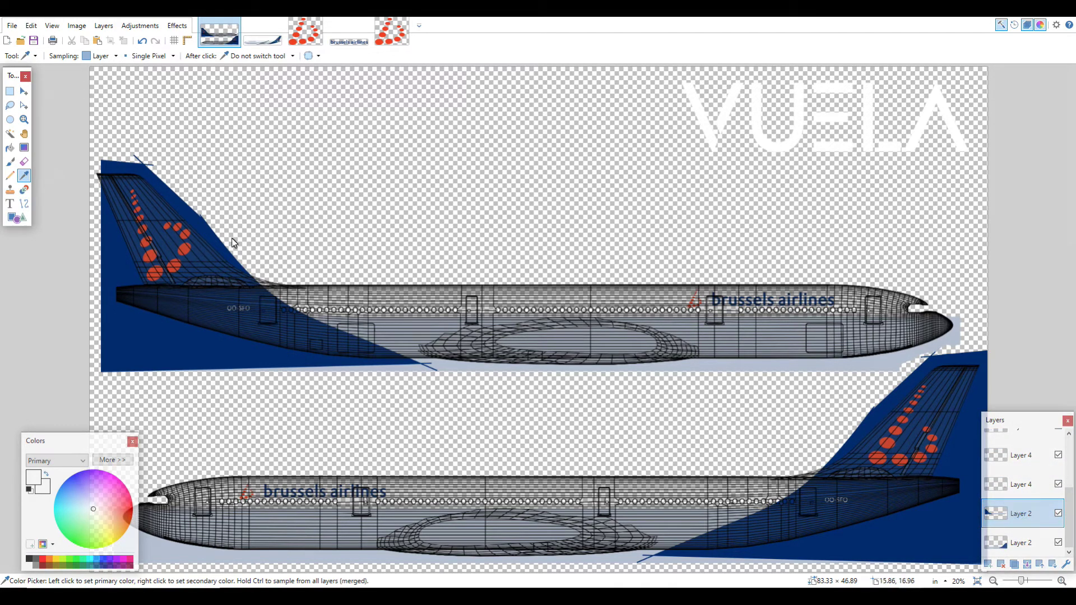
pyautogui.click(119, 171)
# Paint the uncovered rear tip of the top aircraft's fin dark blue with a 100-width brush
pyautogui.click(24, 120)
pyautogui.click(129, 147)
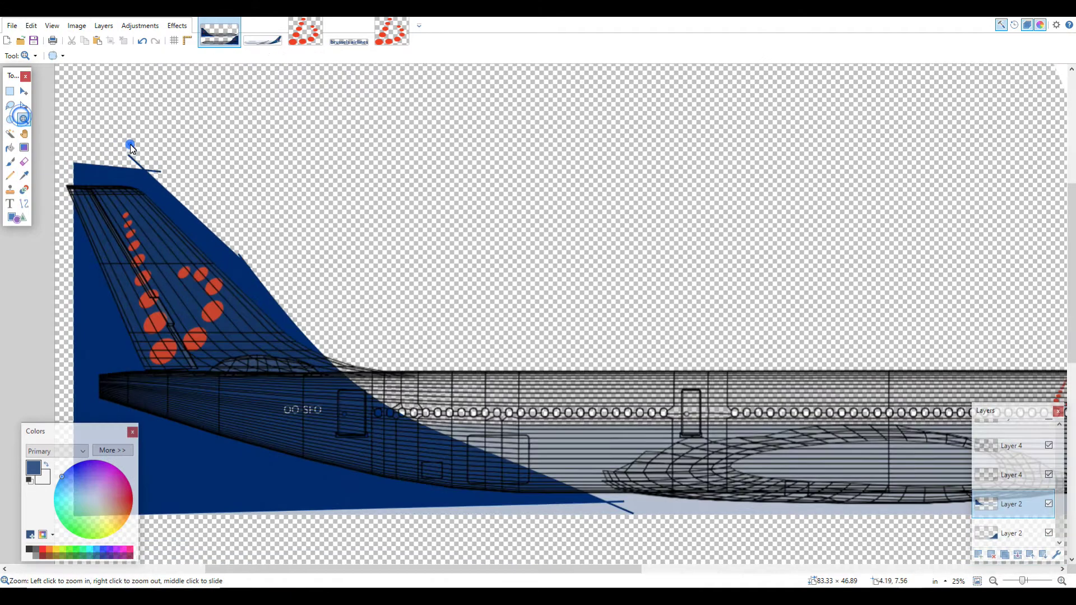
pyautogui.moveTo(550, 570); pyautogui.dragTo(377, 567)
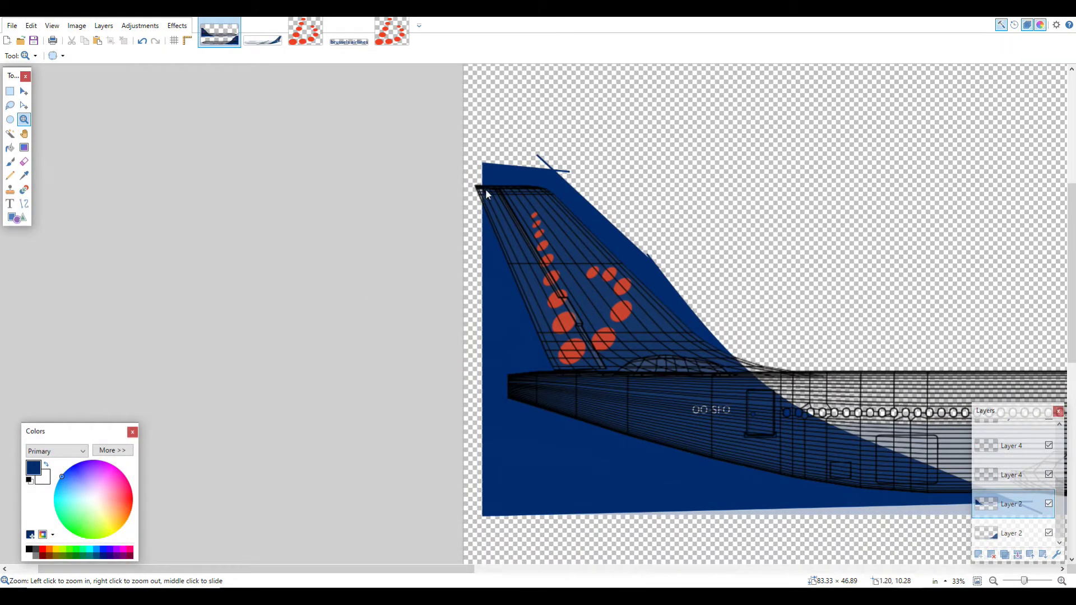
pyautogui.click(9, 147)
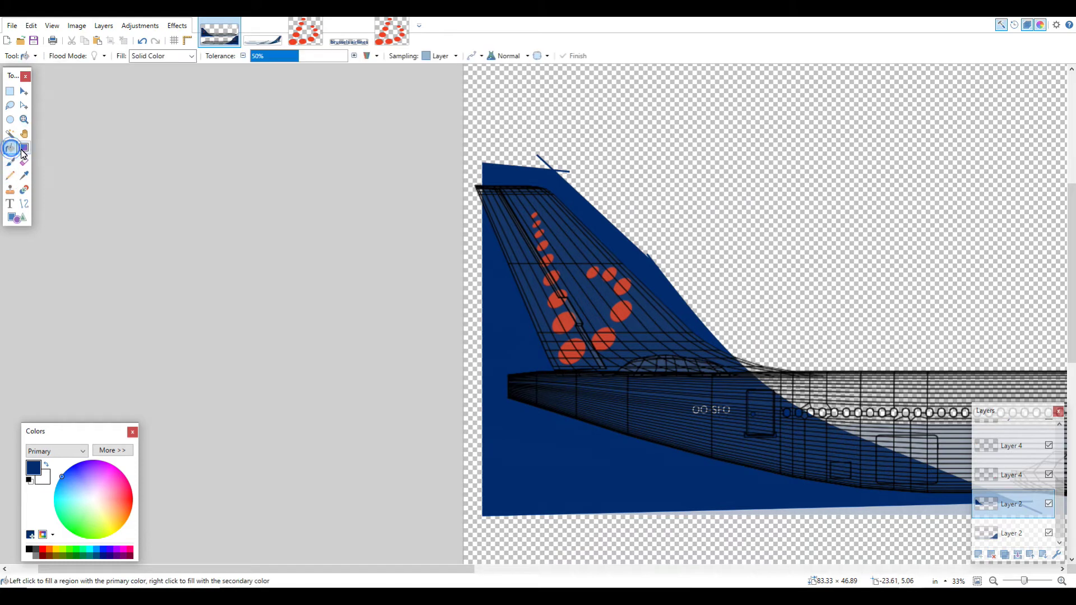
pyautogui.click(23, 120)
pyautogui.click(24, 105)
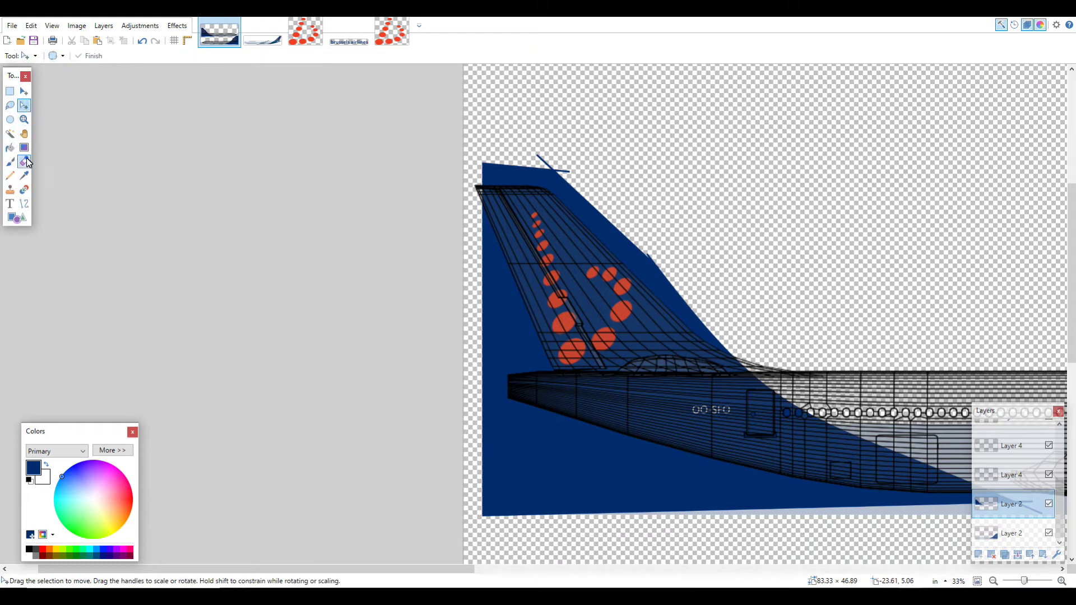
pyautogui.click(23, 162)
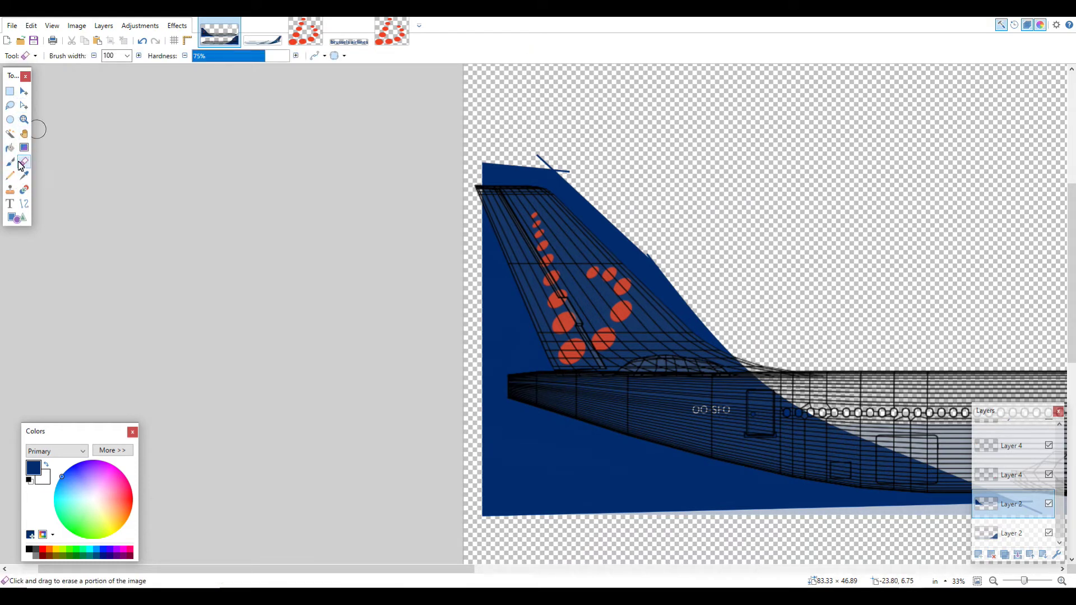
pyautogui.click(9, 161)
pyautogui.moveTo(480, 180)
pyautogui.mouseDown()
pyautogui.moveTo(479, 204)
pyautogui.moveTo(482, 187)
pyautogui.moveTo(471, 186)
pyautogui.moveTo(474, 242)
pyautogui.mouseUp()
pyautogui.scroll(-2, 539, 465)
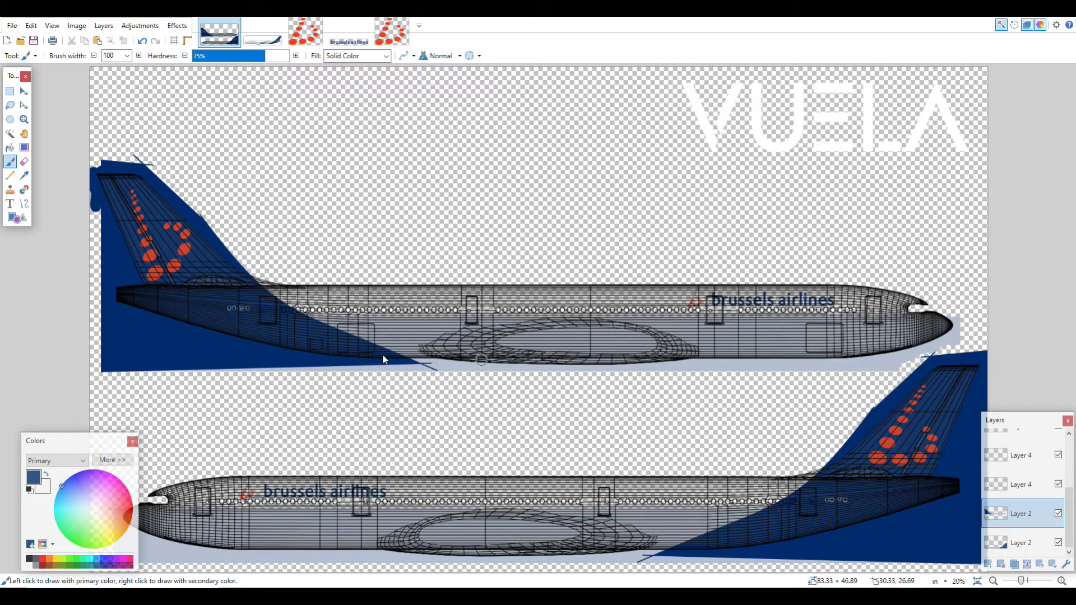
# Delete the Background layer that holds the aircraft wireframe template
pyautogui.scroll(5, 1020, 493)
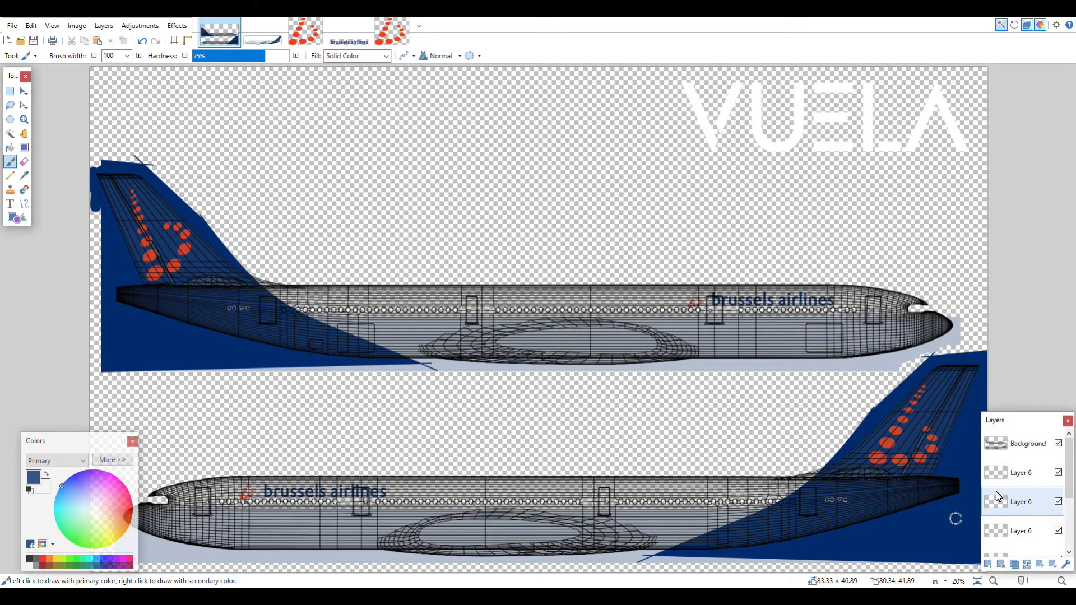
pyautogui.click(1035, 452)
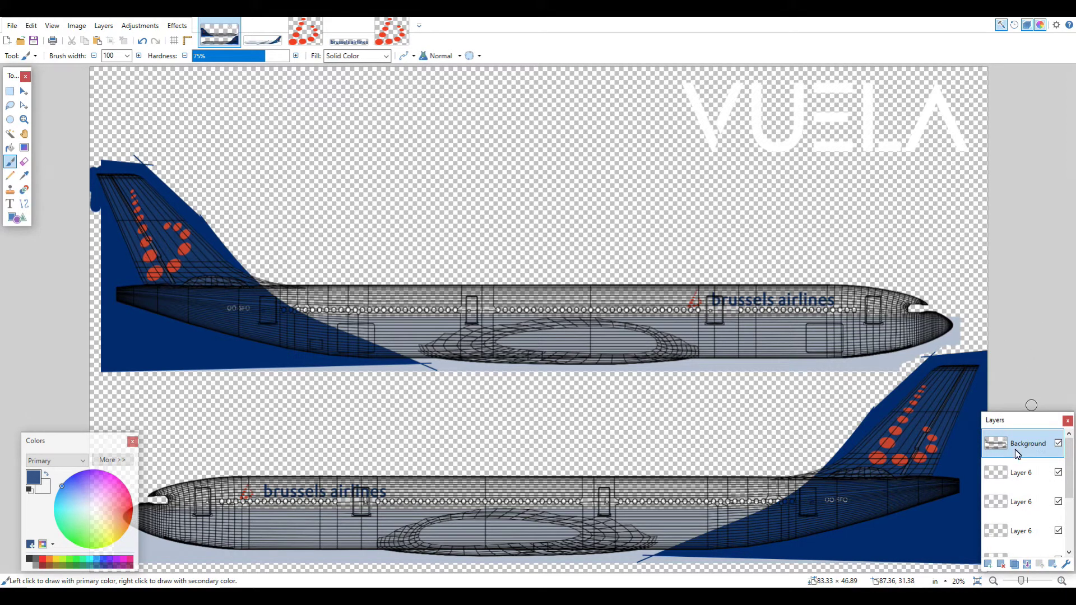
pyautogui.click(1007, 568)
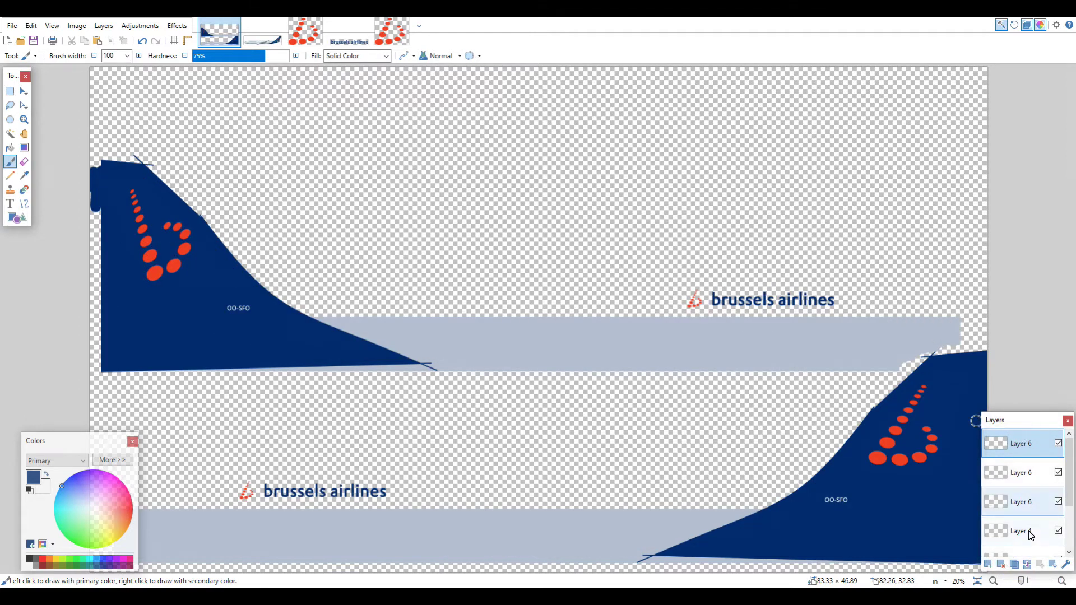
# Add a white-filled layer beneath all the livery artwork and flatten the image
pyautogui.click(994, 567)
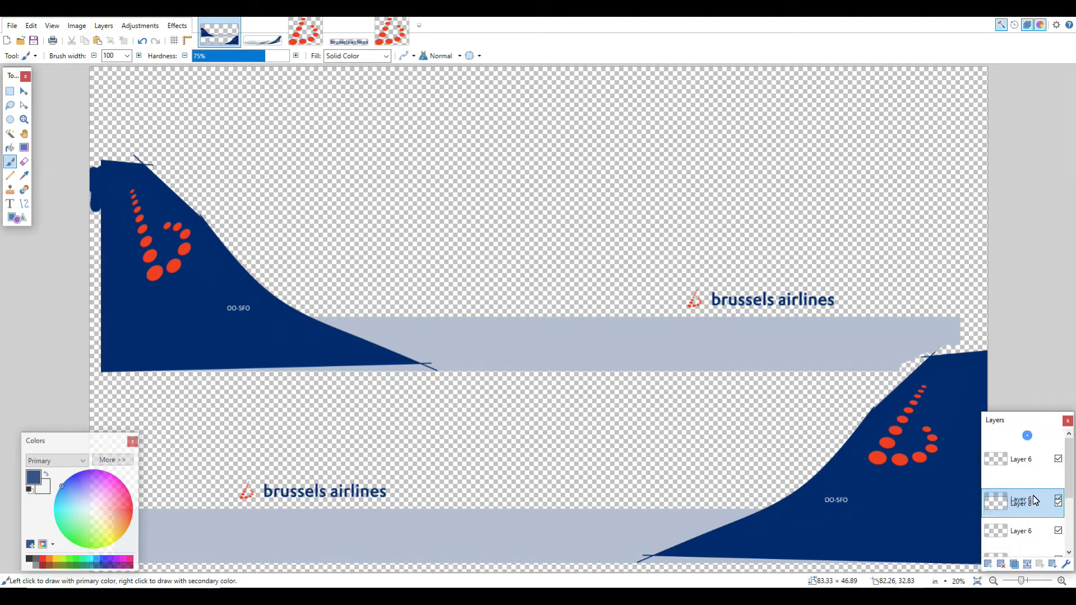
pyautogui.click(29, 565)
pyautogui.click(9, 148)
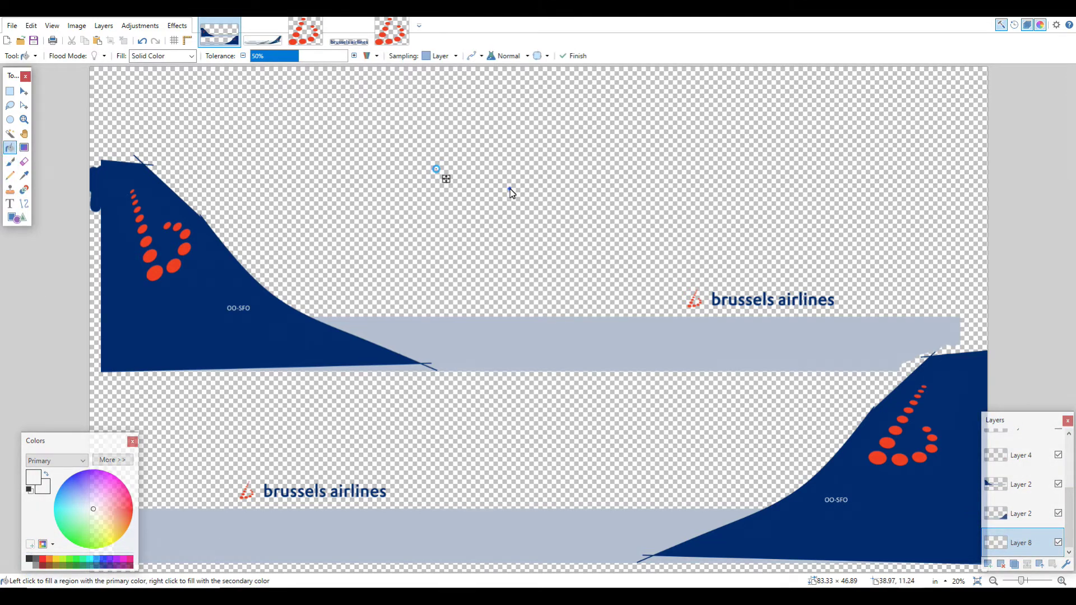
pyautogui.click(509, 189)
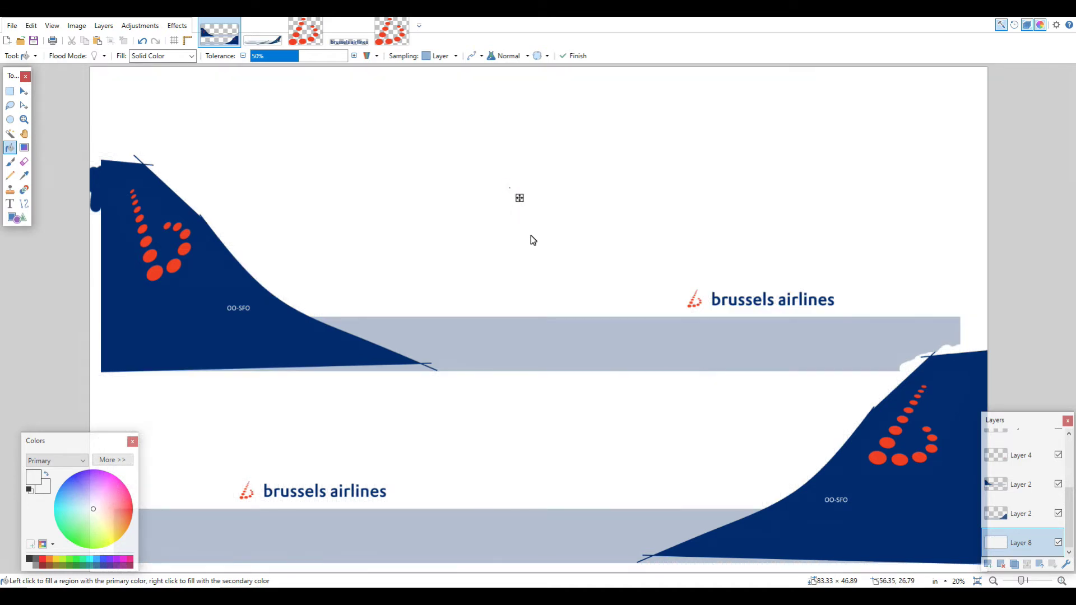
pyautogui.press('Return')
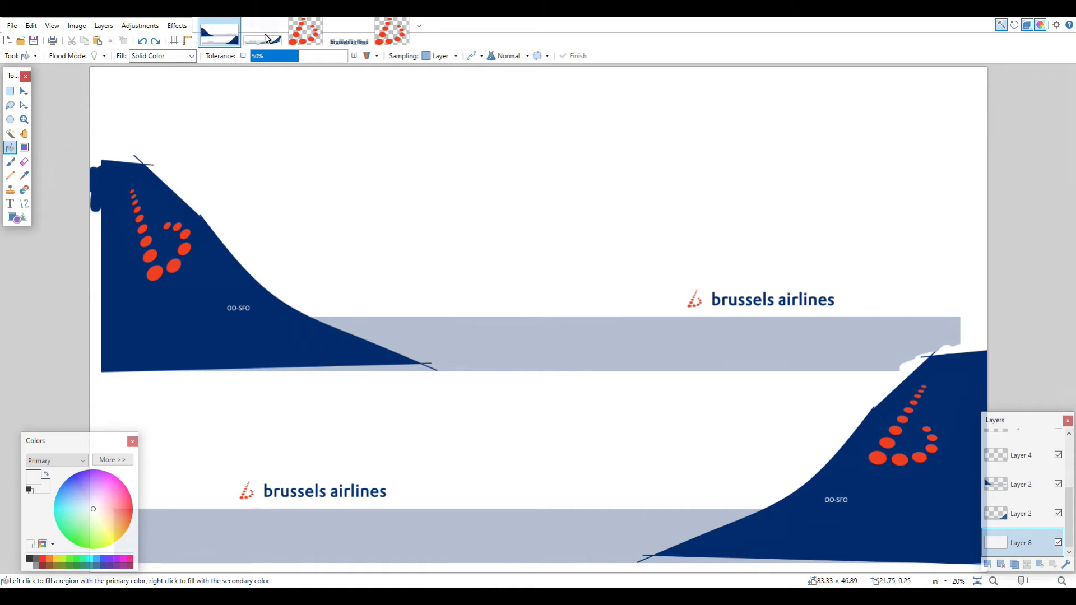
pyautogui.click(78, 26)
pyautogui.click(107, 159)
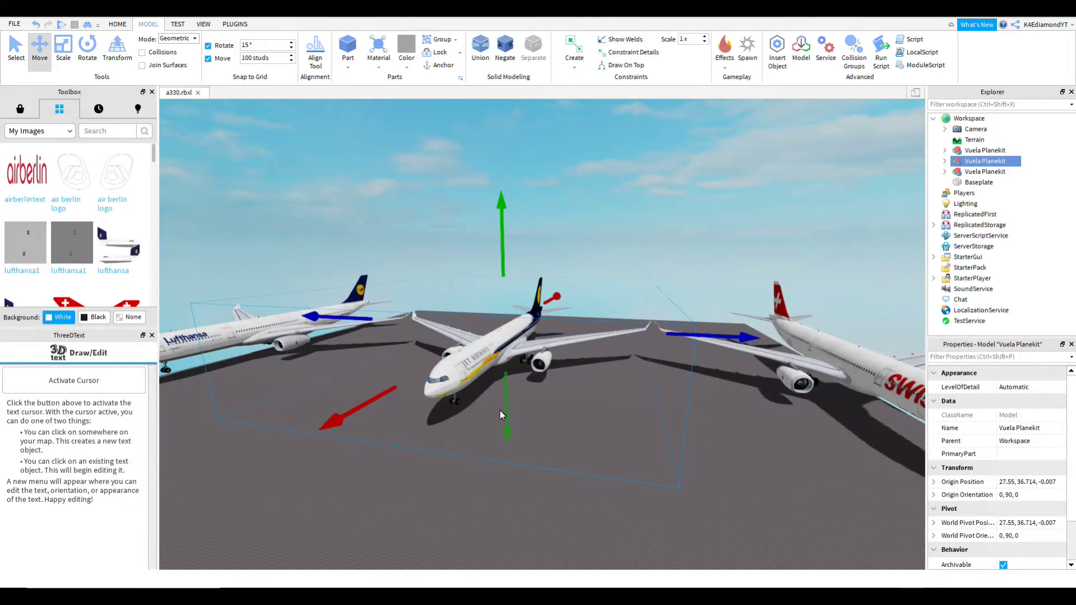
# Switch to Roblox Studio and examine the Jet Airways aircraft model from nose to tail
pyautogui.scroll(6, 499, 410)
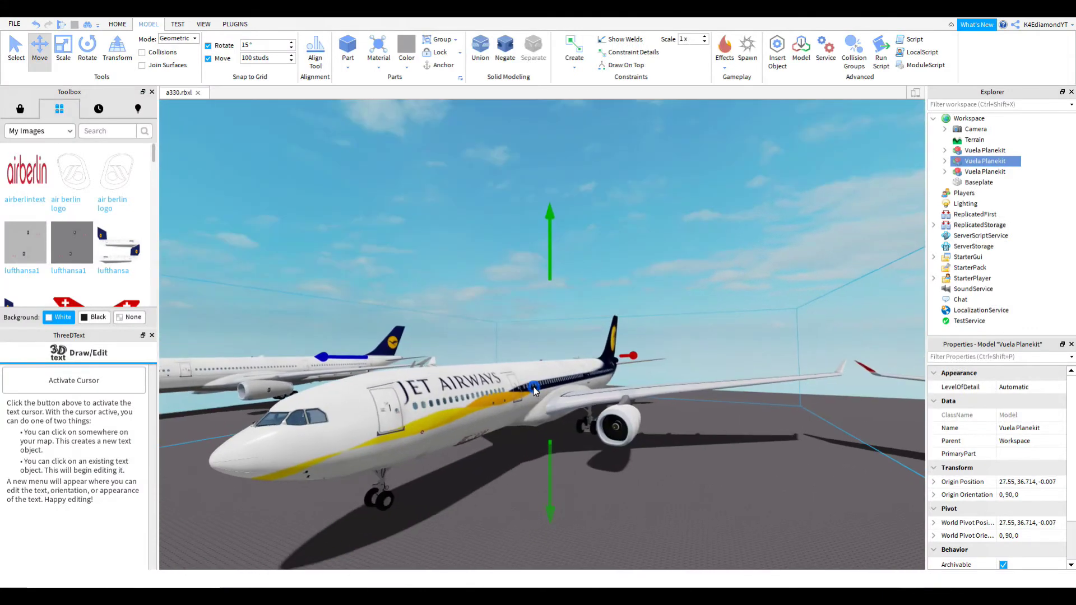
pyautogui.scroll(3, 536, 391)
pyautogui.scroll(-5, 517, 367)
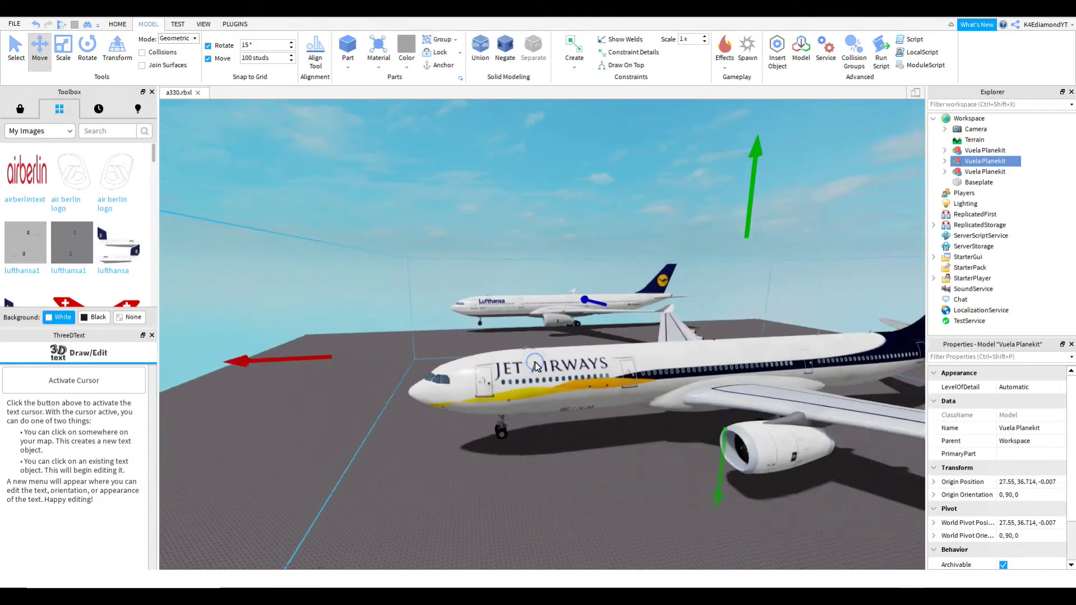
pyautogui.scroll(-4, 509, 358)
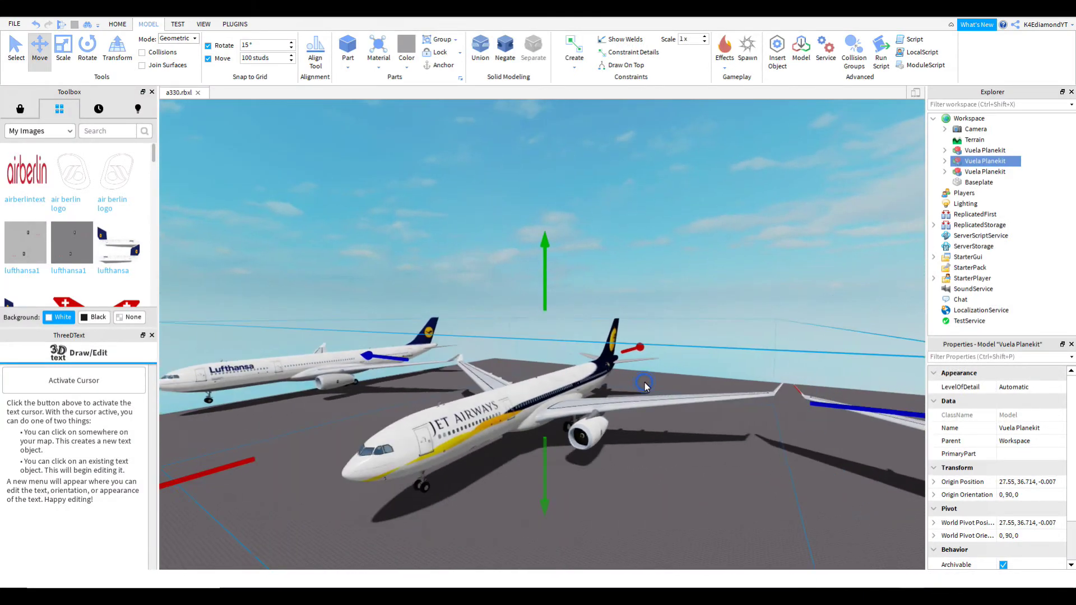
pyautogui.moveTo(651, 388); pyautogui.dragTo(356, 402)
pyautogui.scroll(4, 356, 403)
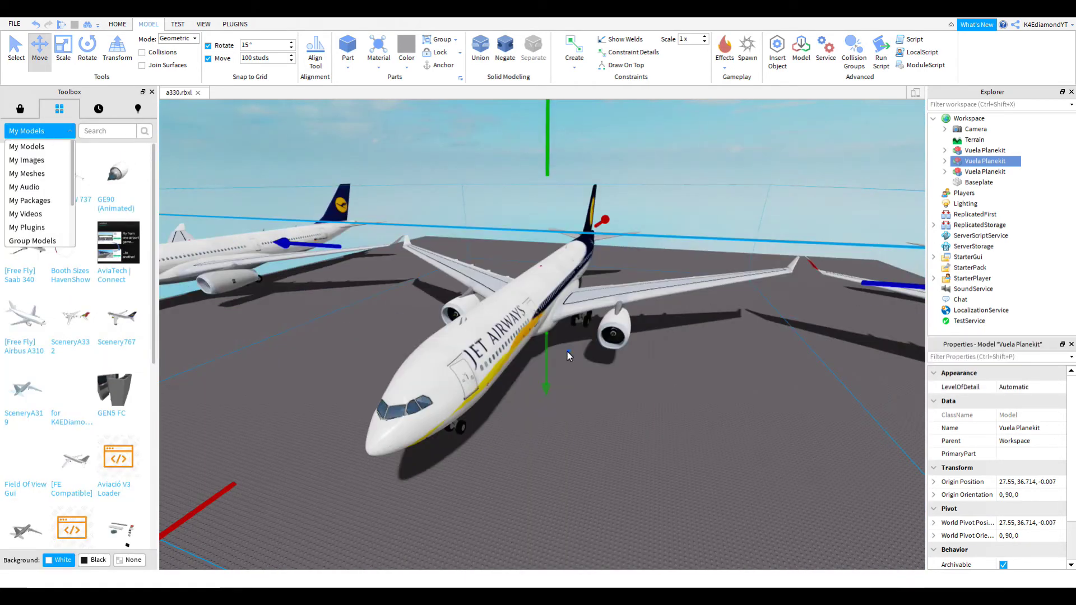
pyautogui.scroll(3, 563, 356)
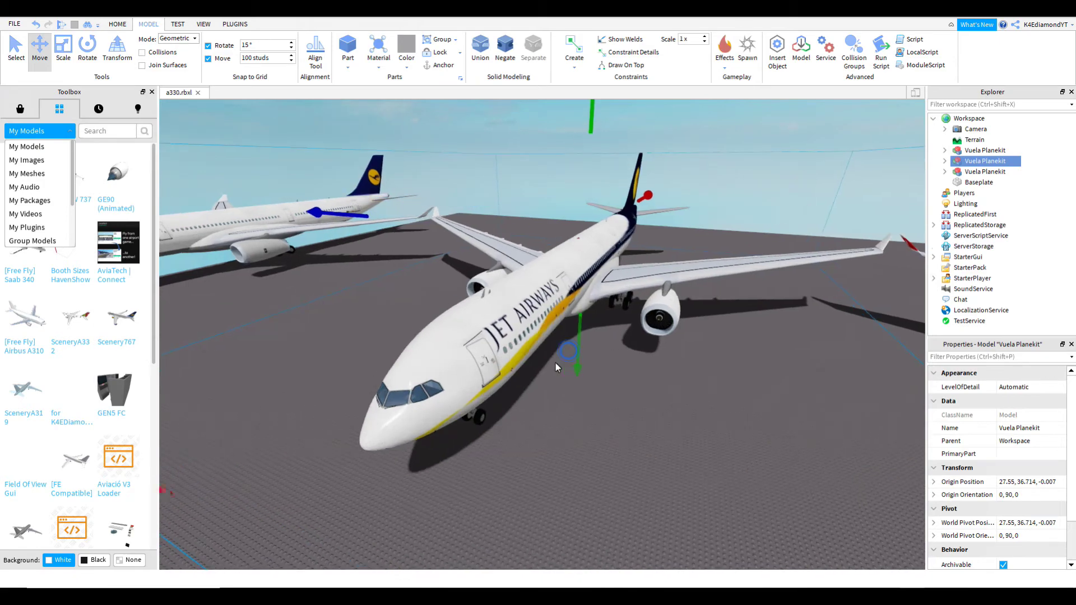
pyautogui.scroll(8, 547, 361)
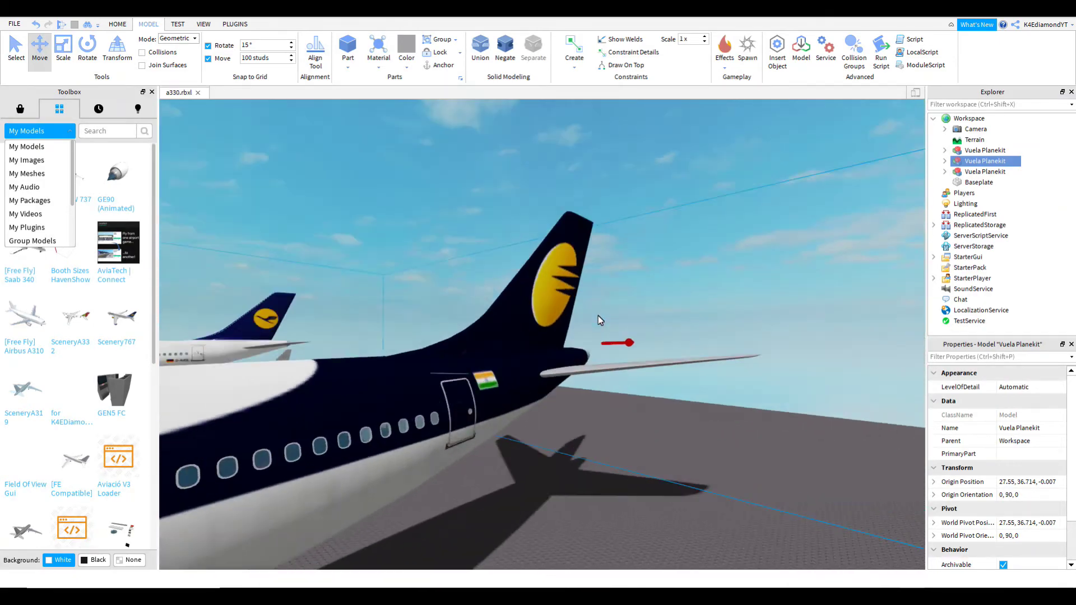
pyautogui.scroll(-4, 597, 315)
pyautogui.scroll(3, 631, 331)
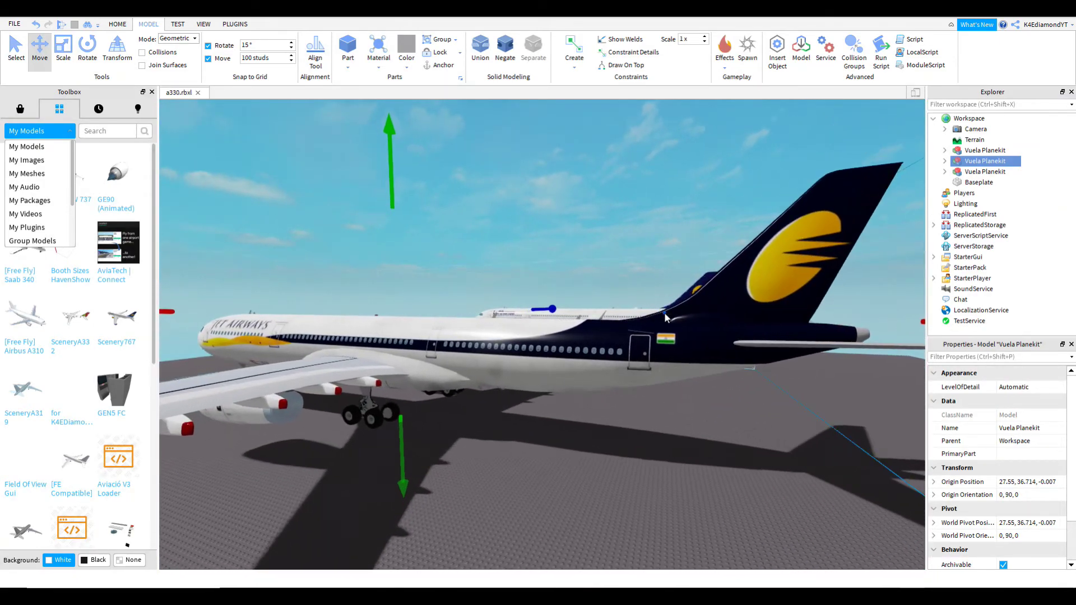
pyautogui.scroll(-2, 608, 296)
pyautogui.scroll(4, 758, 318)
pyautogui.scroll(-4, 558, 335)
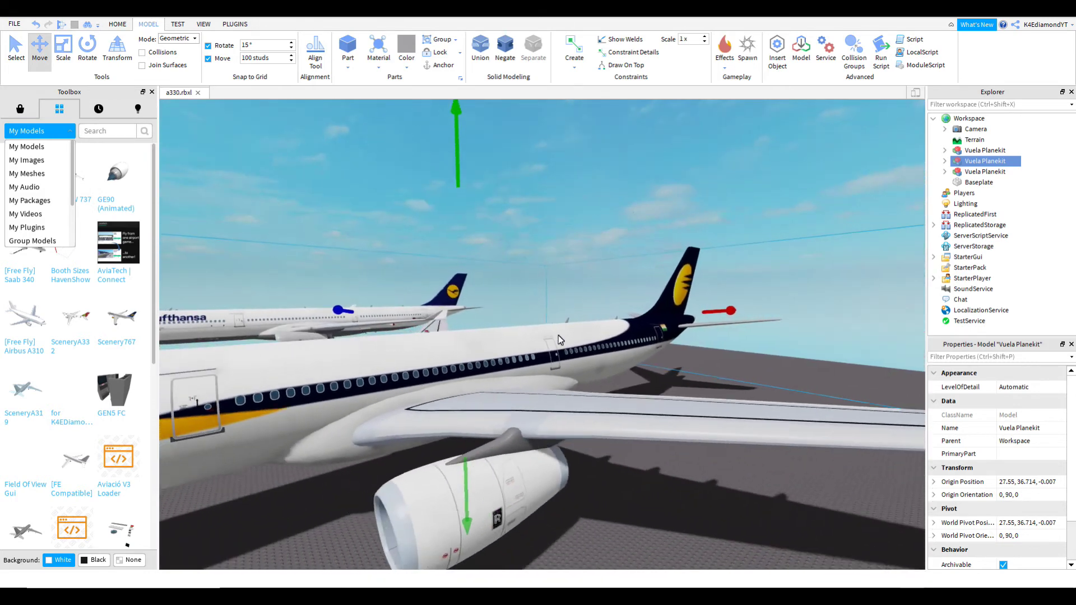
pyautogui.scroll(-5, 524, 338)
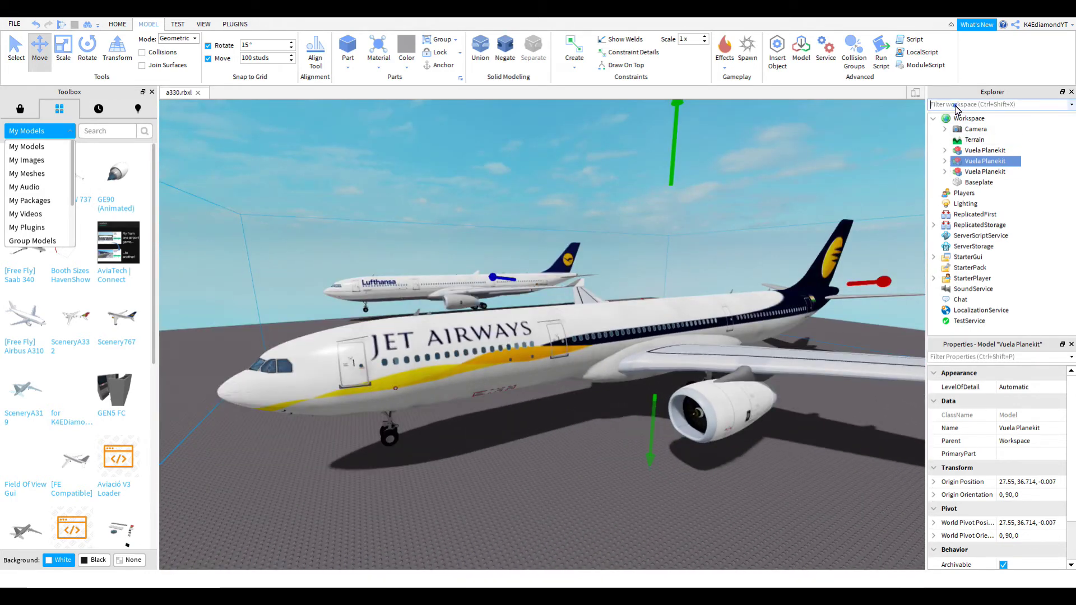
# Filter the workspace objects for "livery" and select the Jet Airways aircraft's LIVERY meshes for doors 1L through 4R
pyautogui.write('livery')
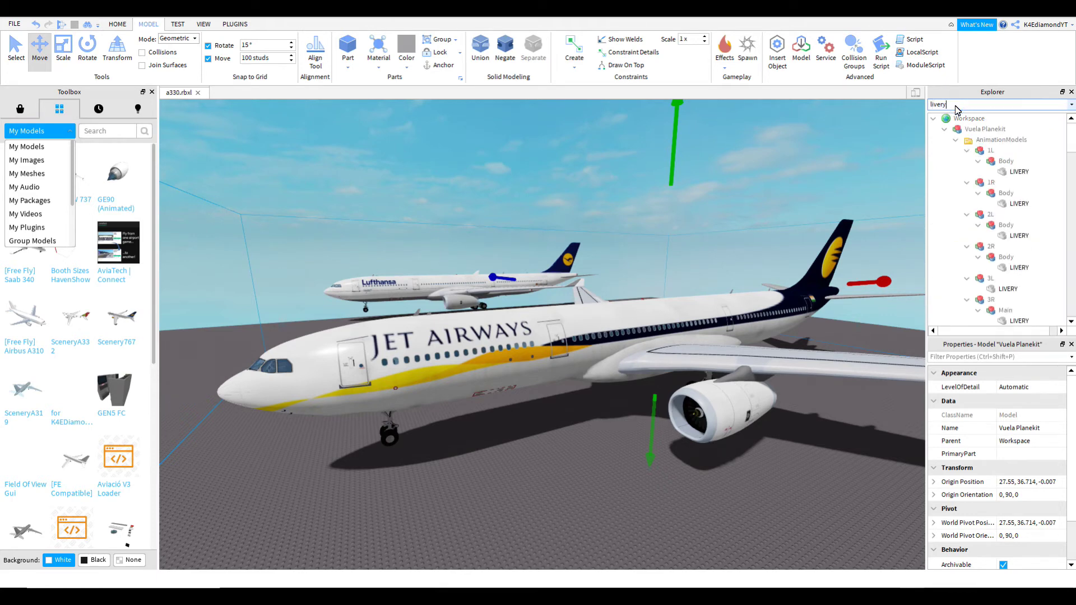
pyautogui.click(1018, 187)
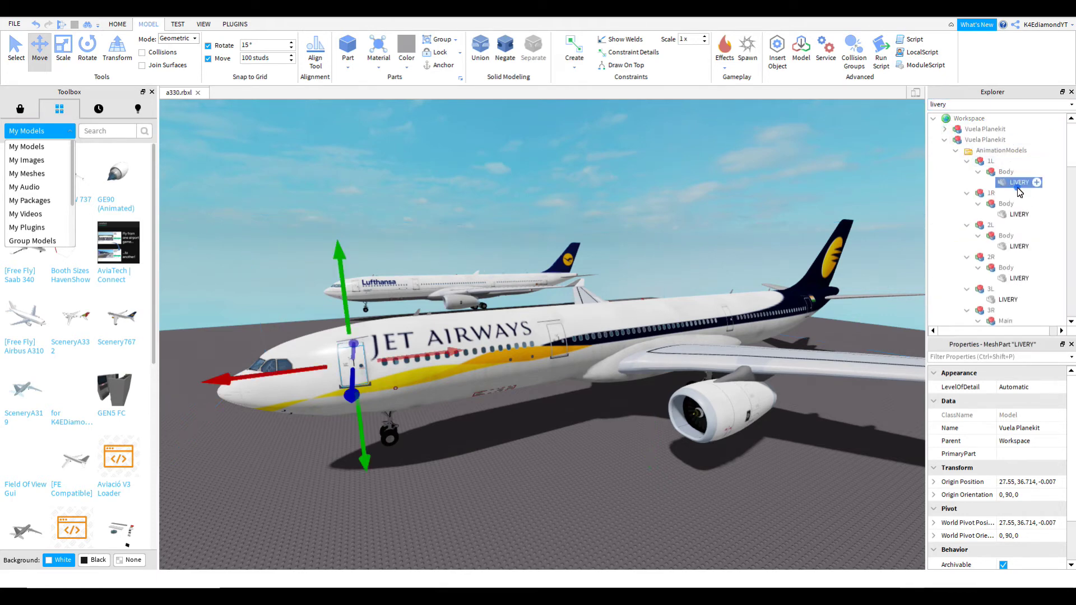
pyautogui.keyDown('ctrl'); pyautogui.click(1011, 186); pyautogui.keyUp('ctrl')
pyautogui.keyDown('ctrl'); pyautogui.click(1009, 217); pyautogui.keyUp('ctrl')
pyautogui.keyDown('ctrl'); pyautogui.click(1009, 247); pyautogui.keyUp('ctrl')
pyautogui.scroll(-2, 1009, 247)
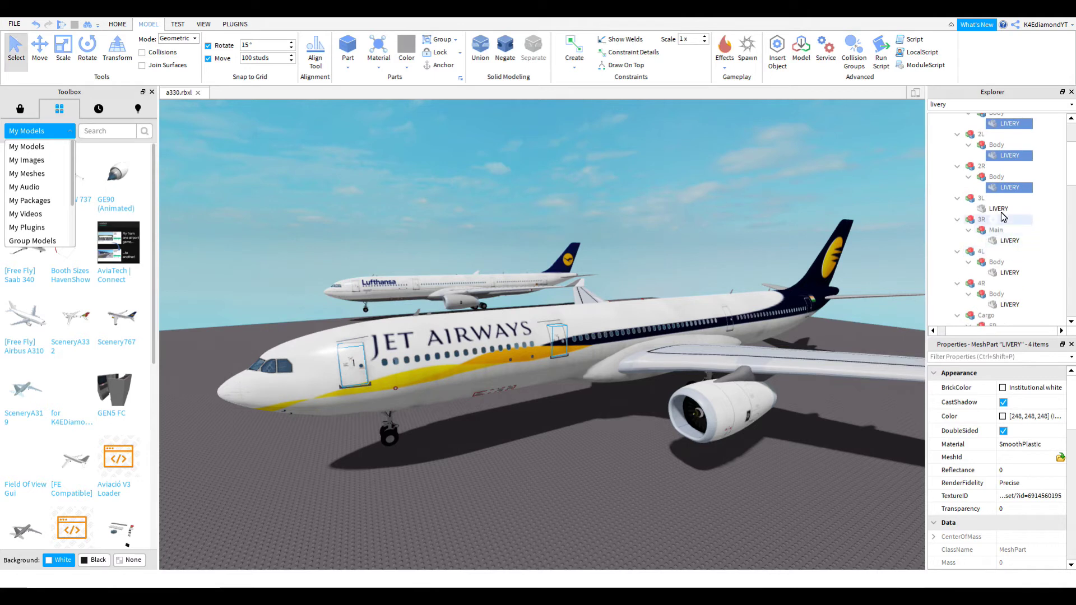
pyautogui.keyDown('ctrl'); pyautogui.click(1001, 210); pyautogui.keyUp('ctrl')
pyautogui.keyDown('ctrl'); pyautogui.click(1003, 241); pyautogui.keyUp('ctrl')
pyautogui.keyDown('ctrl'); pyautogui.click(1005, 274); pyautogui.keyUp('ctrl')
pyautogui.keyDown('ctrl'); pyautogui.click(1009, 305); pyautogui.keyUp('ctrl')
# Add the cargo door, both gear door and rudder LIVERY meshes to the selection
pyautogui.scroll(-5, 1026, 242)
pyautogui.keyDown('ctrl'); pyautogui.click(1009, 185); pyautogui.keyUp('ctrl')
pyautogui.keyDown('ctrl'); pyautogui.click(1006, 217); pyautogui.keyUp('ctrl')
pyautogui.keyDown('ctrl'); pyautogui.click(1004, 227); pyautogui.keyUp('ctrl')
pyautogui.keyDown('ctrl'); pyautogui.click(1004, 247); pyautogui.keyUp('ctrl')
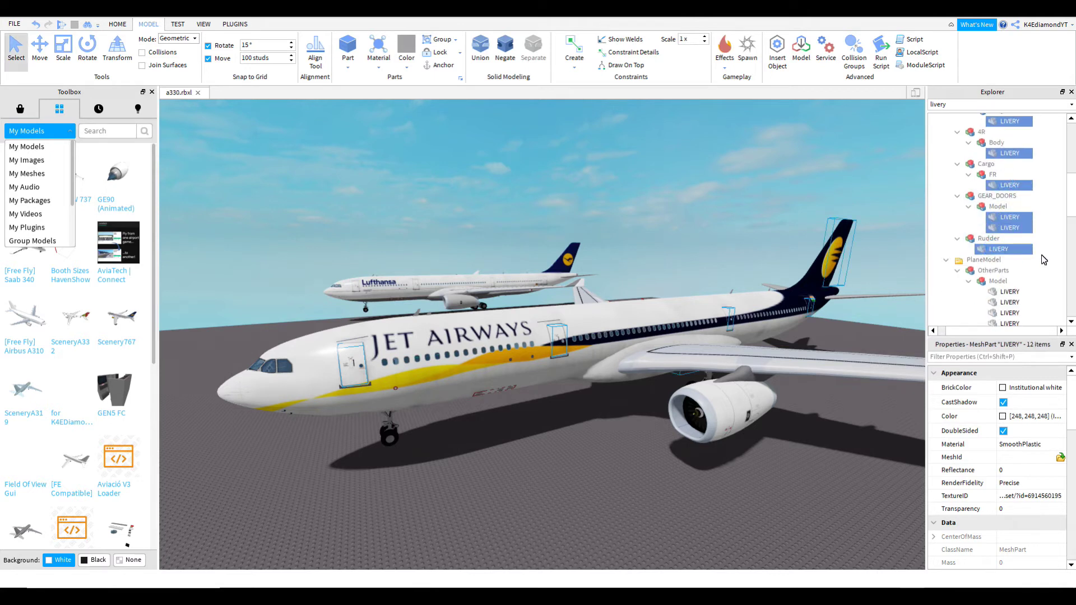
# Add the four LIVERY meshes under OtherParts and the wings' LIVERY mesh to the selection
pyautogui.scroll(-3, 995, 213)
pyautogui.keyDown('ctrl'); pyautogui.click(996, 213); pyautogui.keyUp('ctrl')
pyautogui.keyDown('ctrl'); pyautogui.click(1003, 201); pyautogui.keyUp('ctrl')
pyautogui.keyDown('ctrl'); pyautogui.click(1006, 222); pyautogui.keyUp('ctrl')
pyautogui.keyDown('ctrl'); pyautogui.click(1007, 233); pyautogui.keyUp('ctrl')
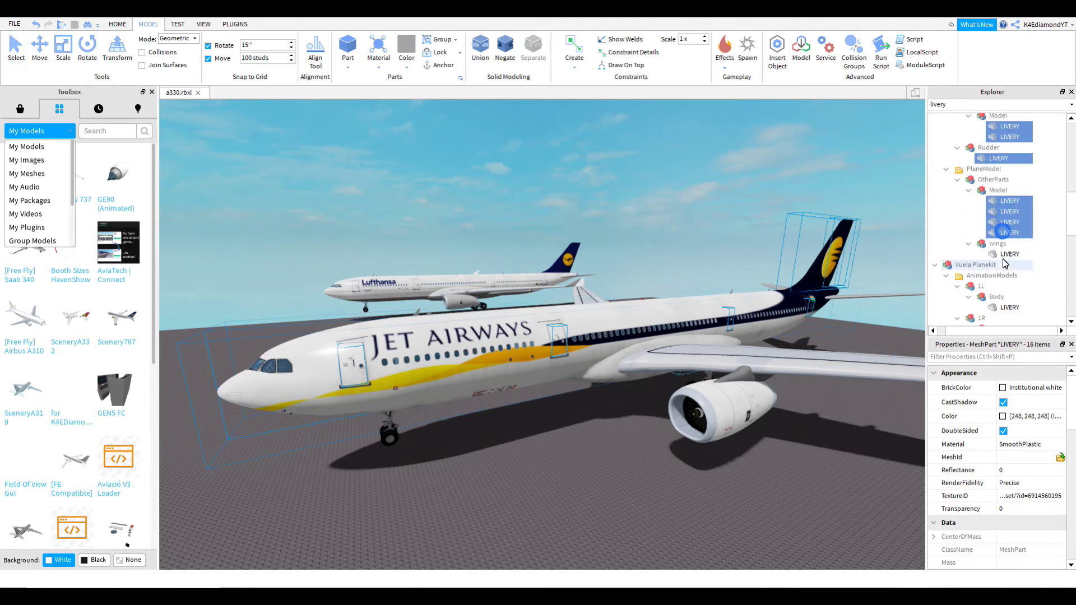
pyautogui.keyDown('ctrl'); pyautogui.click(1007, 254); pyautogui.keyUp('ctrl')
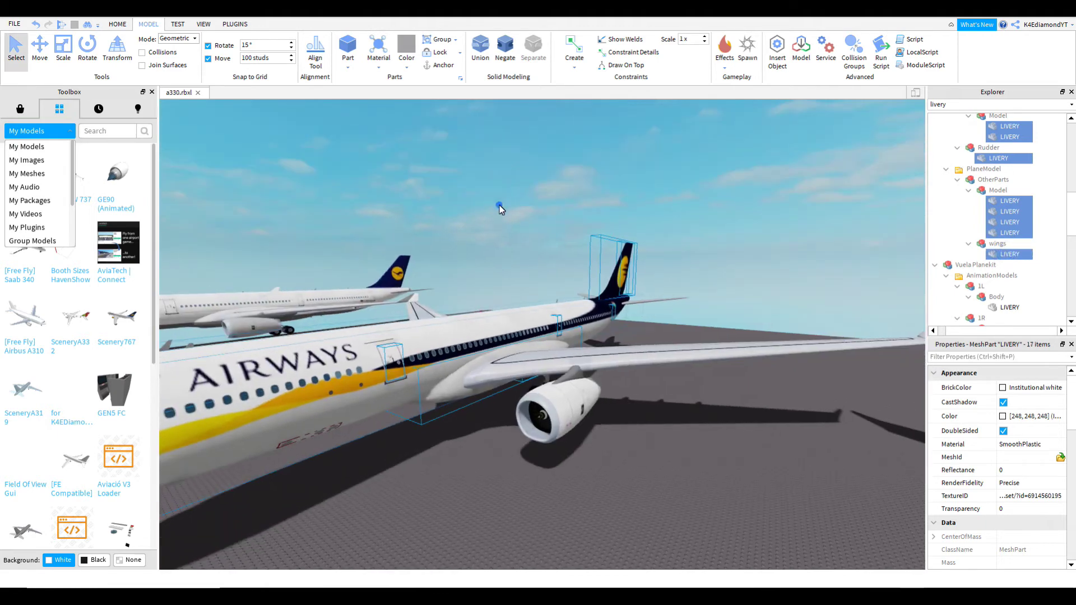
# Open the Brussels Airlines decal from My Images and set its asset ID as the TextureID of the selected LIVERY meshes
pyautogui.press('f')
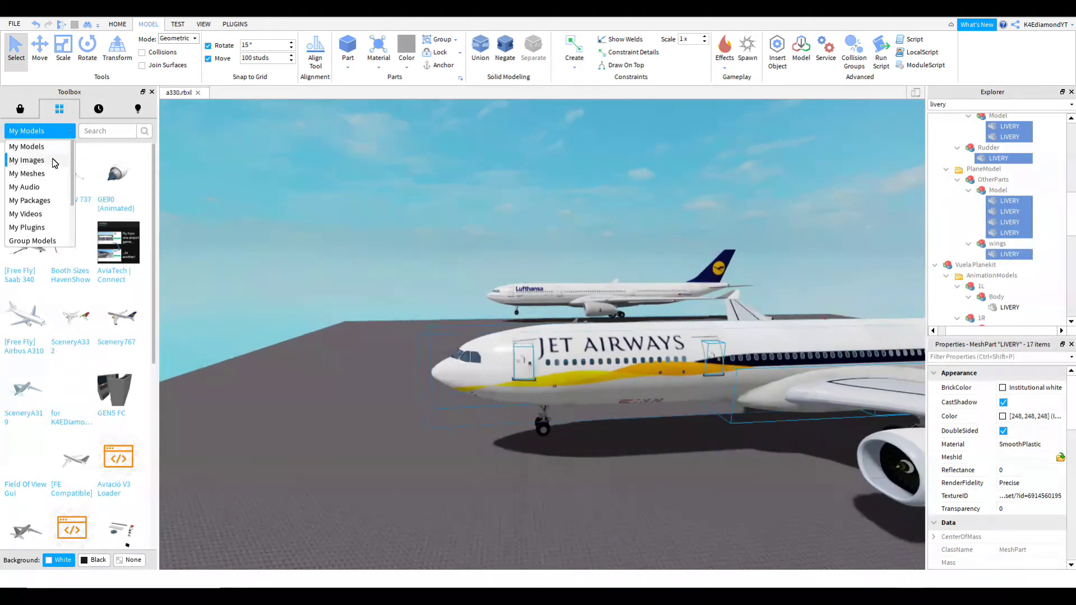
pyautogui.press('w')
pyautogui.click(53, 161)
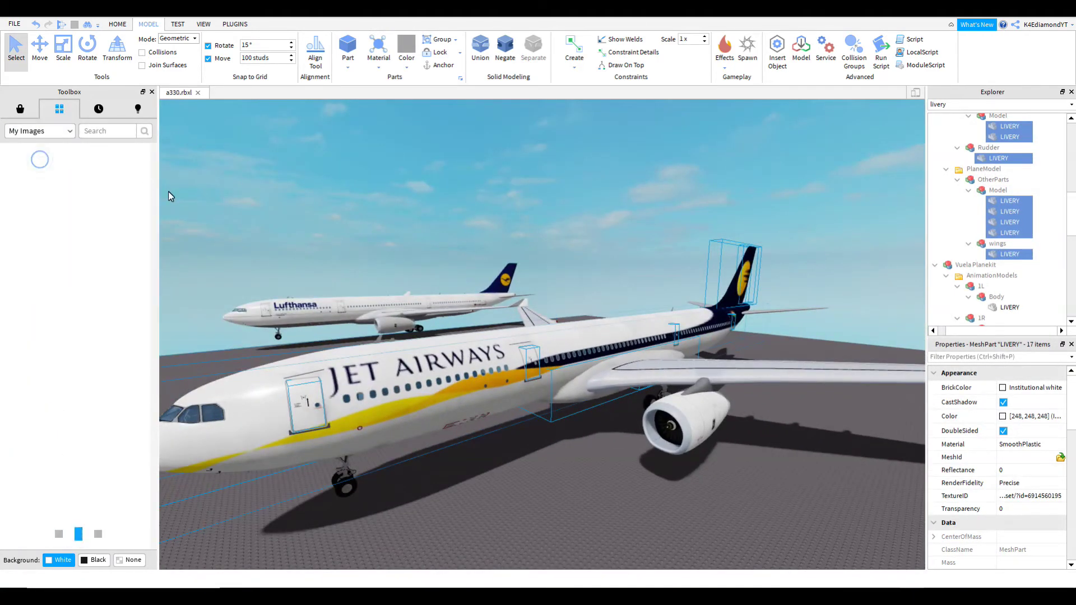
pyautogui.click(38, 160)
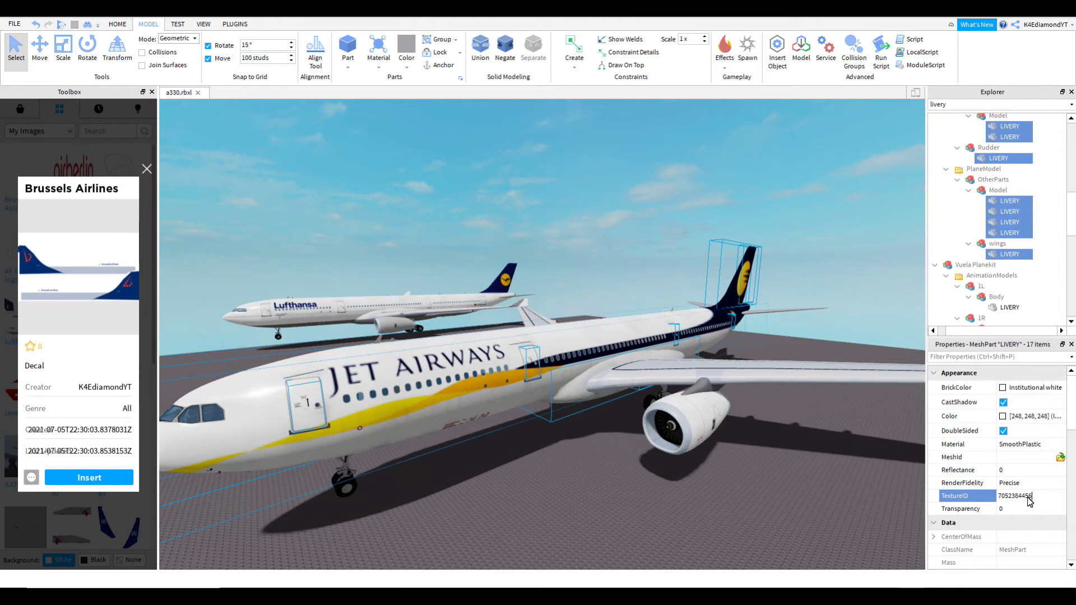
pyautogui.press('Return')
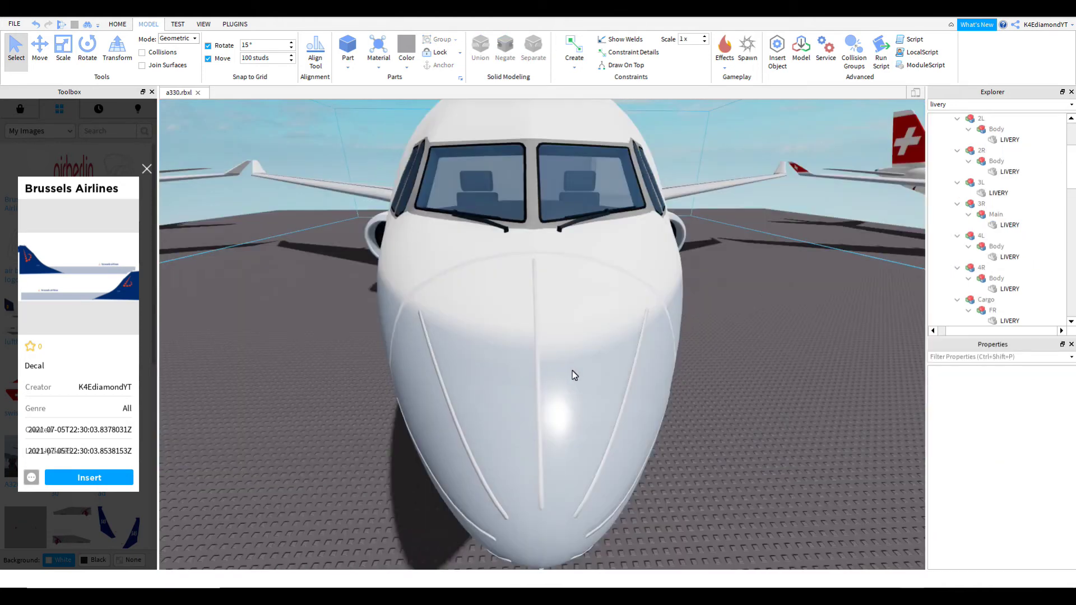
pyautogui.scroll(-1, 613, 366)
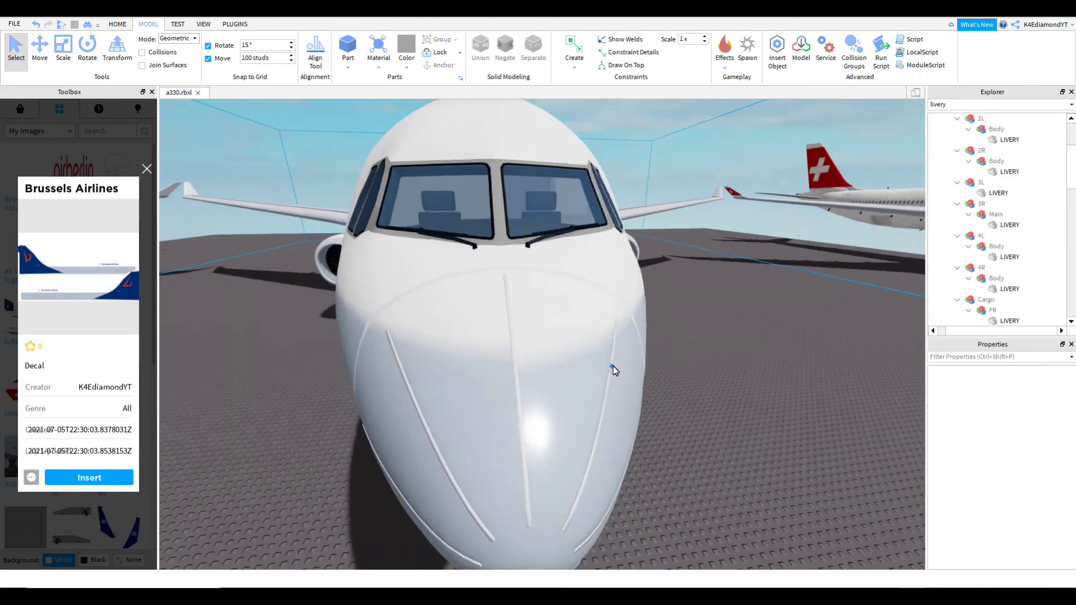
# Examine the applied livery around the aircraft's nose, tail fin and the underside of the rear fuselage
pyautogui.scroll(3, 613, 367)
pyautogui.scroll(-4, 556, 277)
pyautogui.scroll(3, 509, 297)
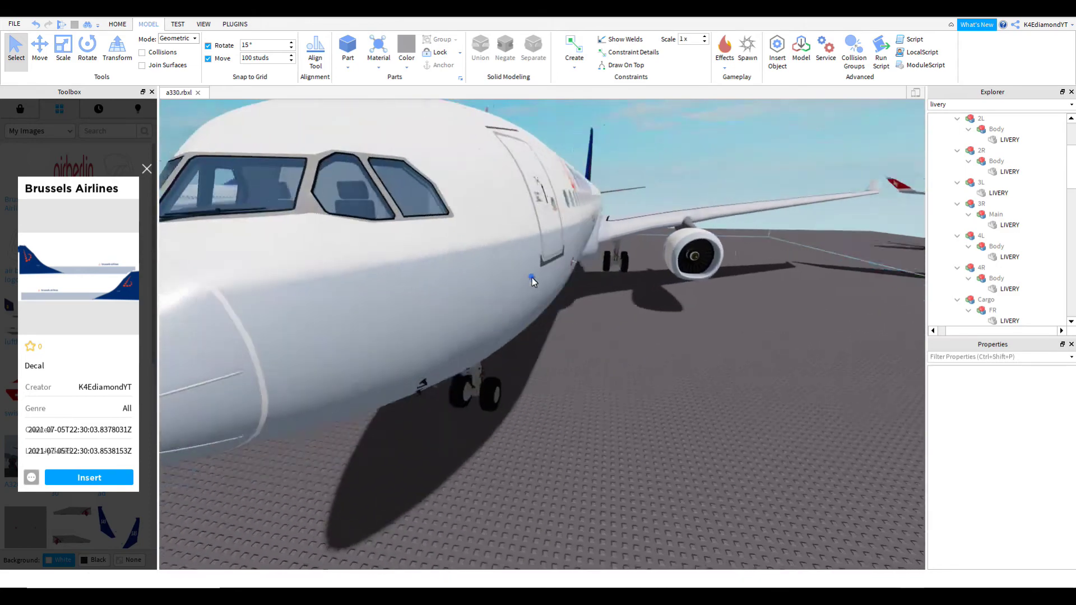
pyautogui.moveTo(539, 233); pyautogui.dragTo(535, 235)
pyautogui.scroll(3, 650, 393)
pyautogui.press('s')
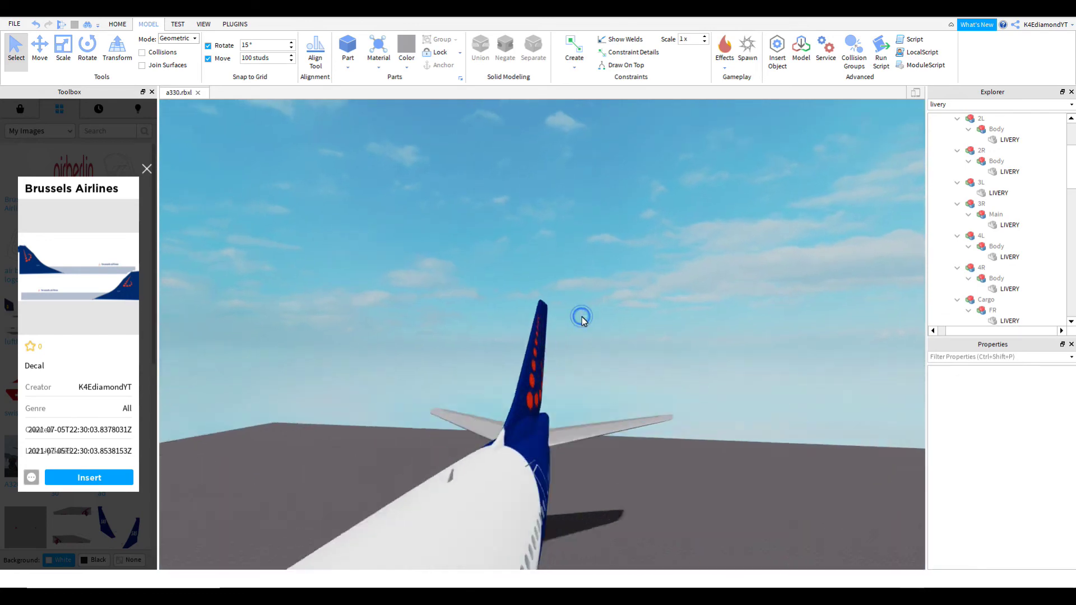
pyautogui.press('w')
pyautogui.press('w')
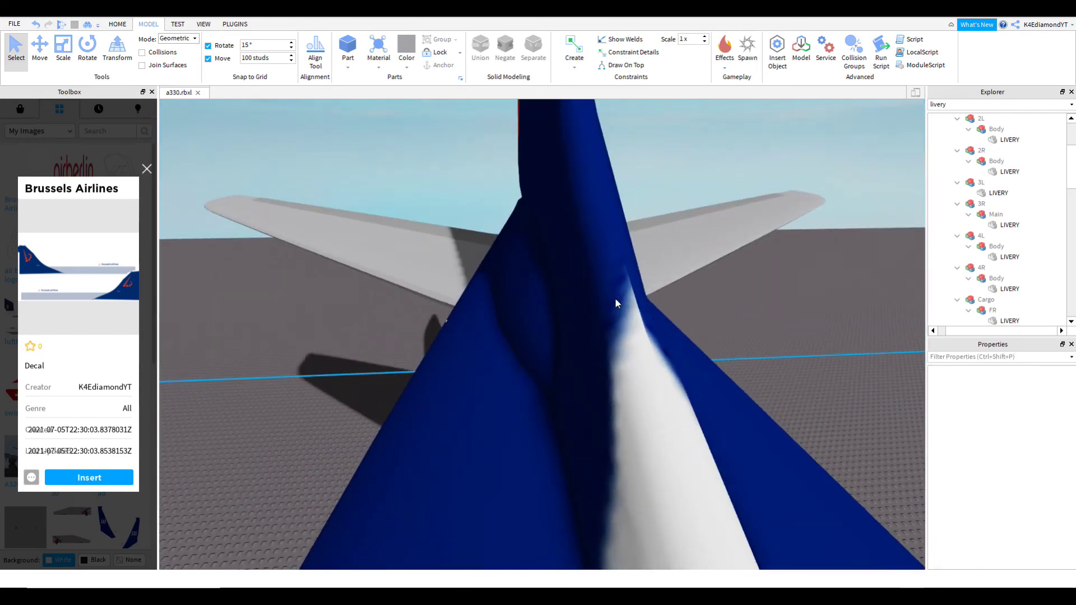
pyautogui.press('d')
pyautogui.moveTo(490, 305)
pyautogui.mouseDown()
pyautogui.moveTo(480, 298)
pyautogui.moveTo(494, 317)
pyautogui.moveTo(493, 305)
pyautogui.mouseUp()
pyautogui.press('d')
pyautogui.press('w')
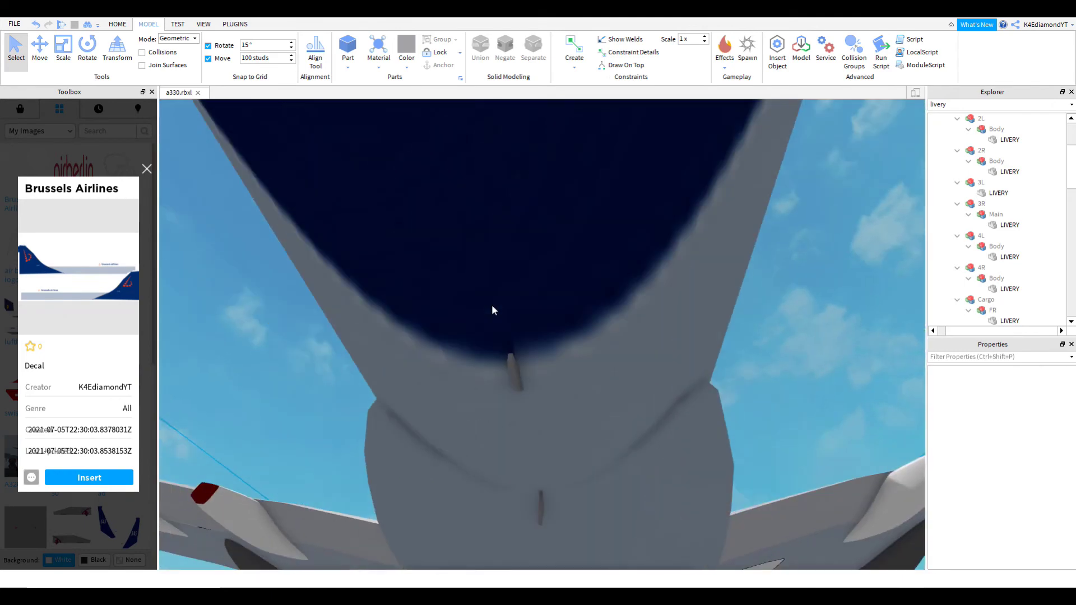
# Examine the livery along the engines, wings, winglets and rear fuselage side for parts still missing the texture
pyautogui.moveTo(539, 365); pyautogui.dragTo(541, 418)
pyautogui.press('s')
pyautogui.press('w')
pyautogui.press('s')
pyautogui.press('w')
pyautogui.press('s')
pyautogui.press('w')
pyautogui.press('w')
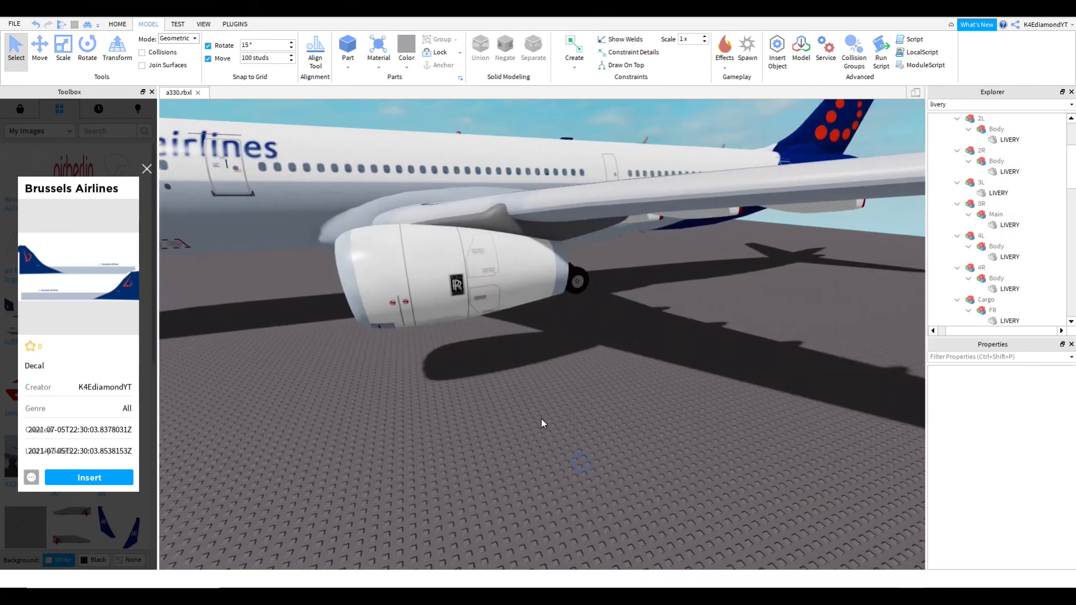
pyautogui.moveTo(456, 248); pyautogui.dragTo(458, 250)
pyautogui.press('s')
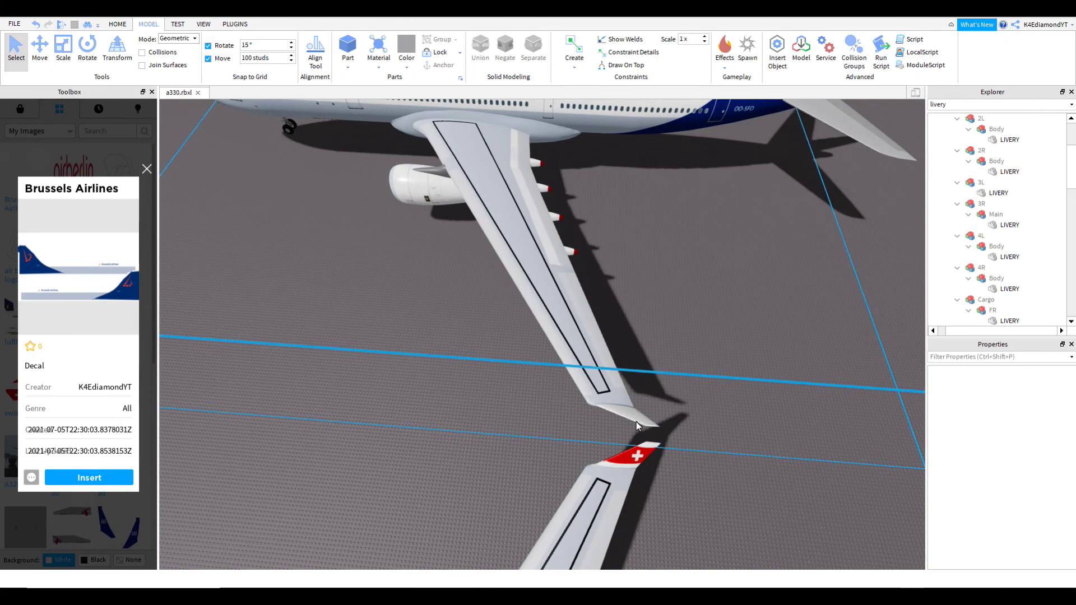
pyautogui.press('w')
pyautogui.moveTo(637, 421); pyautogui.dragTo(545, 431)
pyautogui.press('s')
pyautogui.press('w')
pyautogui.scroll(4, 537, 422)
pyautogui.scroll(-5, 513, 395)
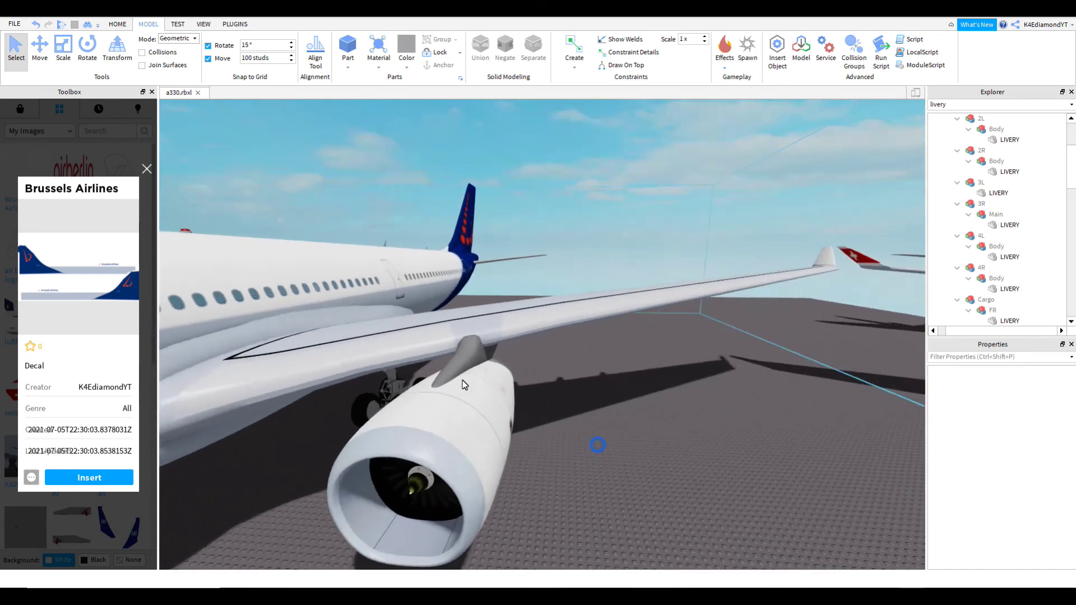
pyautogui.moveTo(463, 381); pyautogui.dragTo(633, 458)
pyautogui.press('w')
pyautogui.scroll(-3, 634, 462)
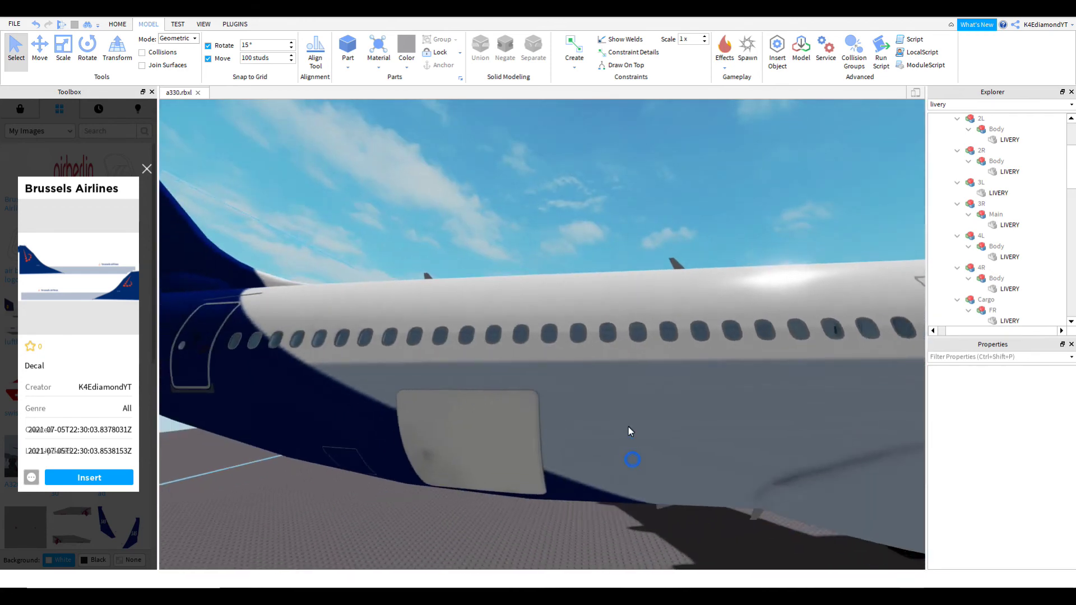
pyautogui.click(673, 390)
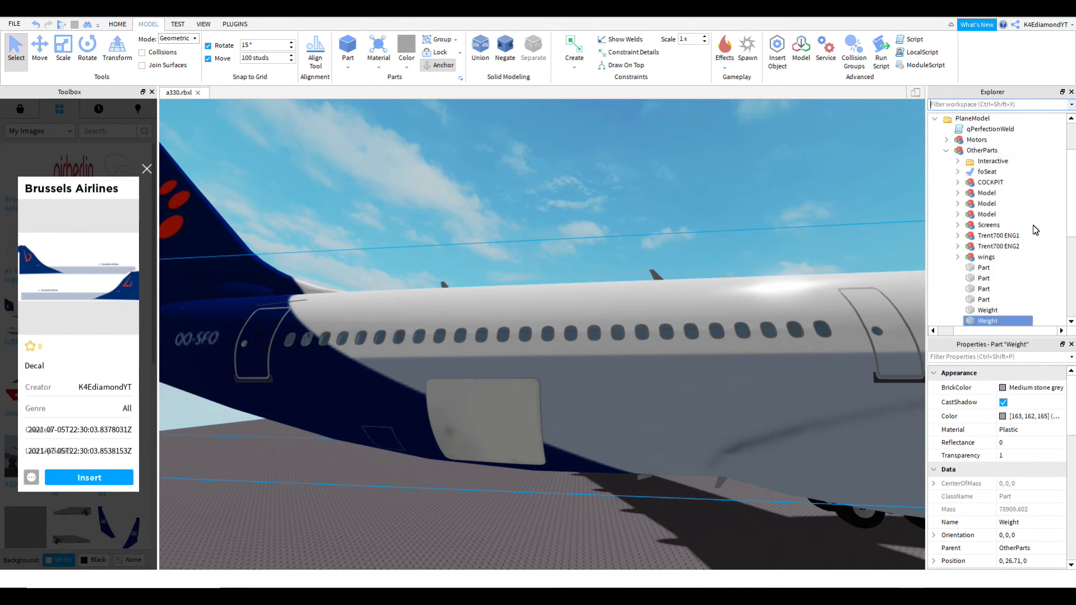
pyautogui.scroll(3, 734, 283)
pyautogui.moveTo(729, 282)
pyautogui.mouseDown()
pyautogui.moveTo(699, 278)
pyautogui.moveTo(730, 281)
pyautogui.mouseUp()
pyautogui.scroll(-3, 730, 281)
pyautogui.scroll(3, 712, 274)
pyautogui.scroll(3, 644, 246)
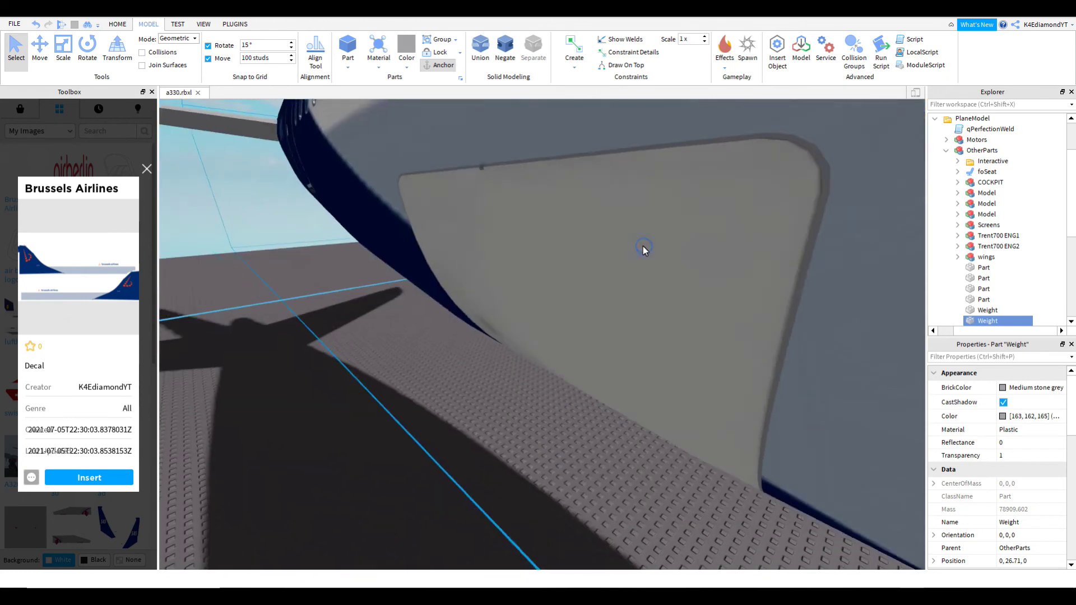
pyautogui.moveTo(644, 248); pyautogui.dragTo(645, 250)
pyautogui.click(707, 241)
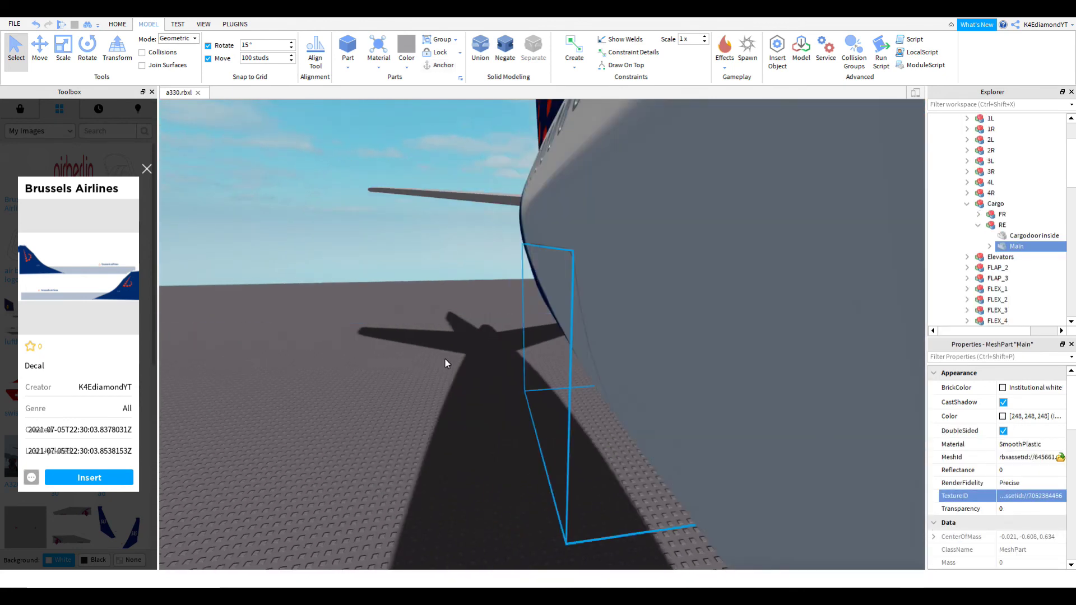
pyautogui.moveTo(445, 358); pyautogui.dragTo(468, 351)
pyautogui.scroll(-3, 469, 352)
pyautogui.click(823, 459)
pyautogui.moveTo(823, 460); pyautogui.dragTo(675, 449)
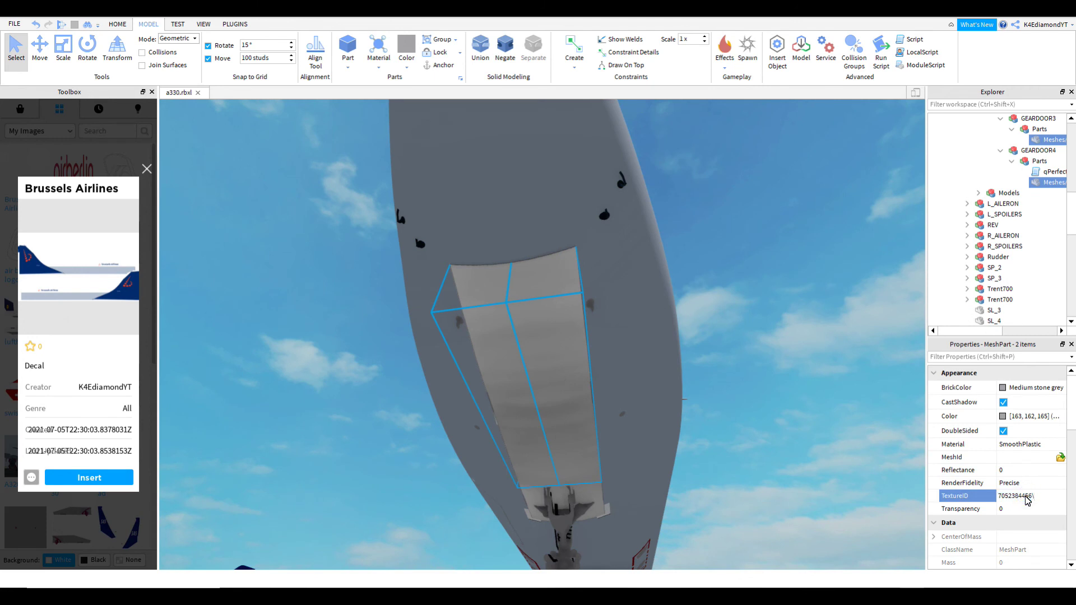
pyautogui.press('Return')
pyautogui.click(615, 316)
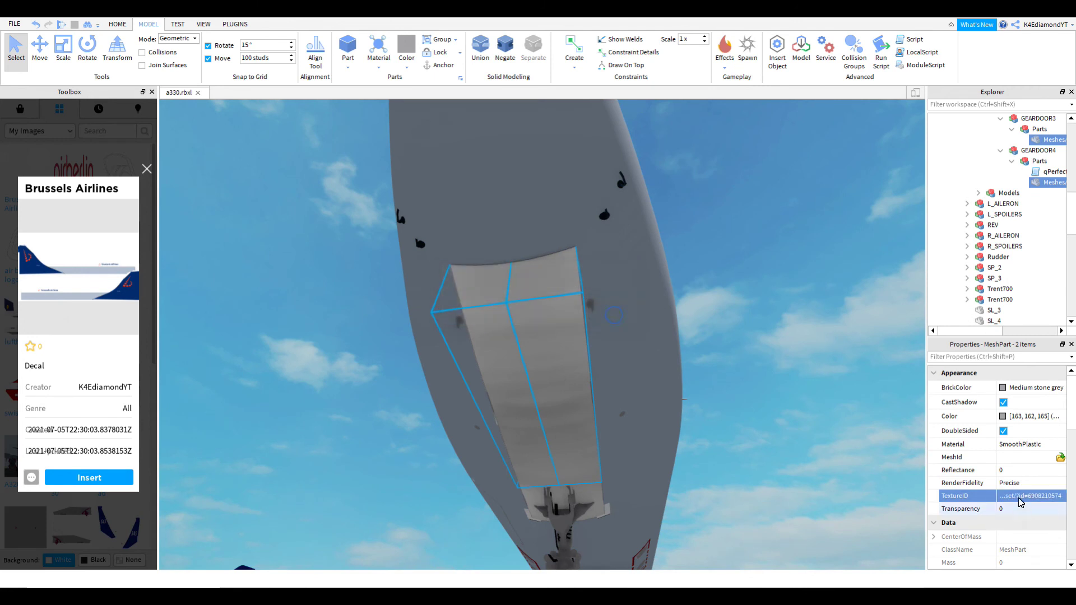
pyautogui.press('Return')
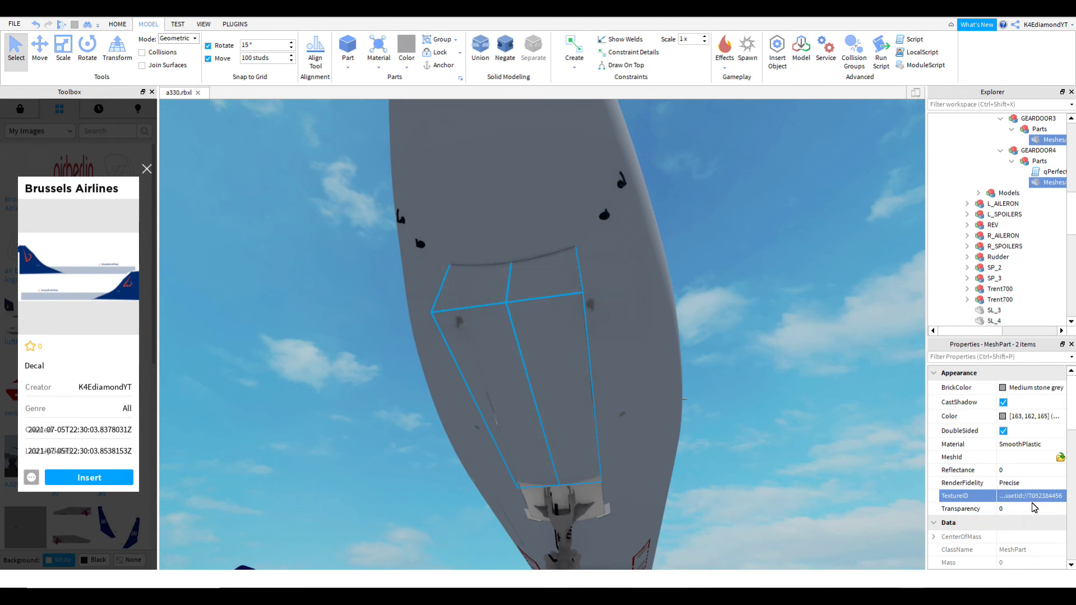
pyautogui.press('F11')
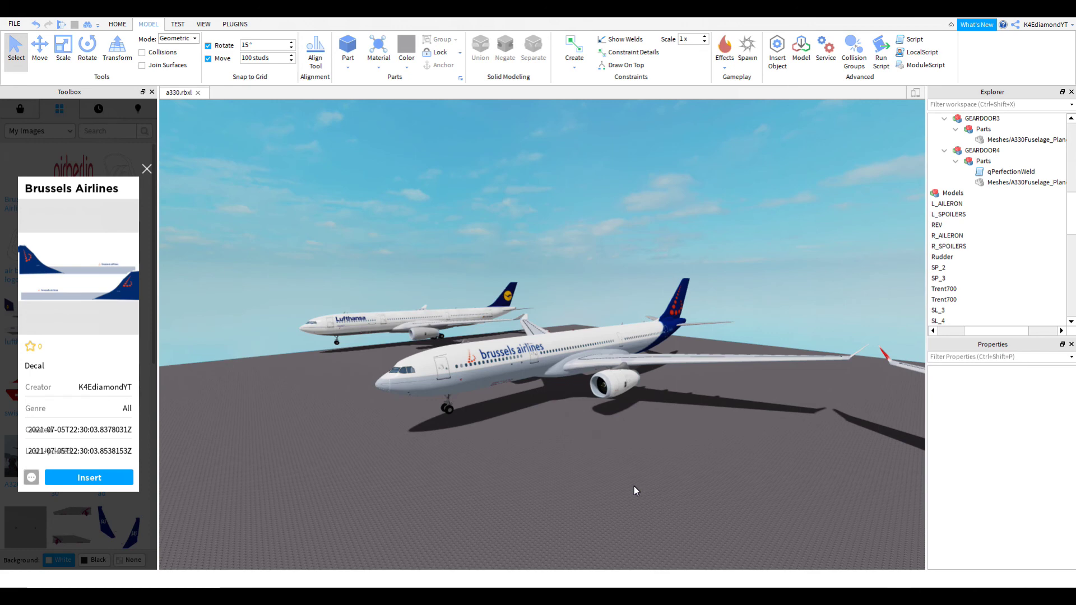
# Clear the neighbouring Swiss and Lufthansa aircraft away from the Brussels Airlines aircraft
pyautogui.scroll(-5, 544, 368)
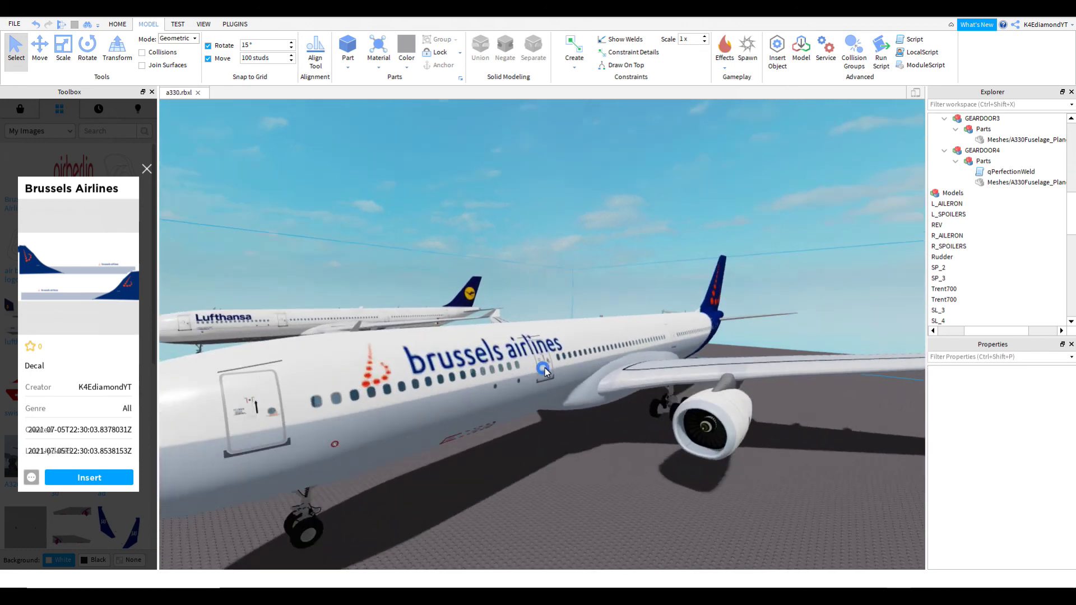
pyautogui.scroll(-2, 543, 368)
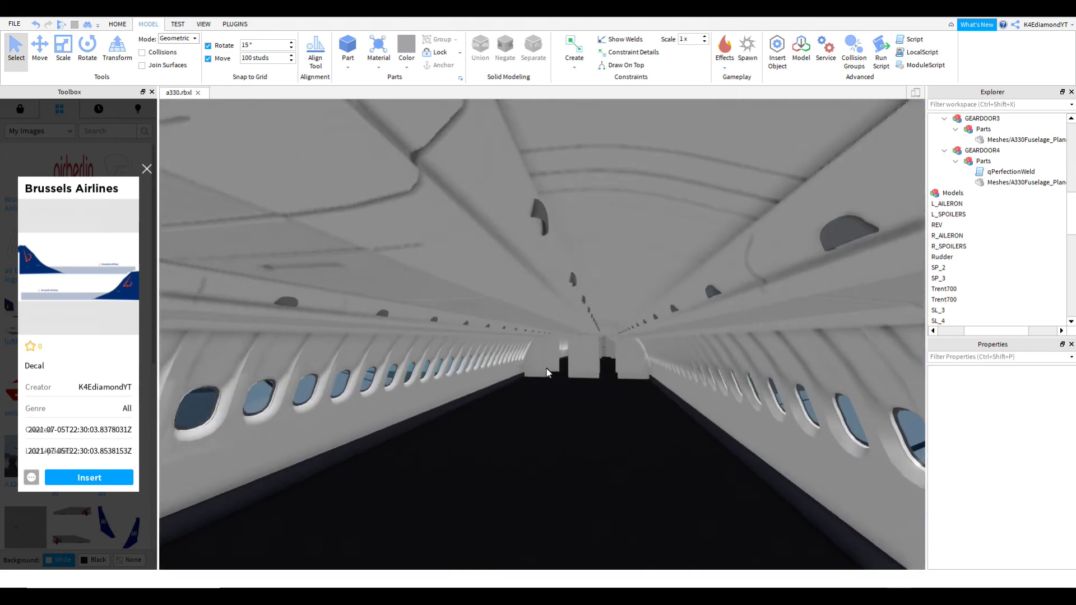
pyautogui.scroll(10, 543, 369)
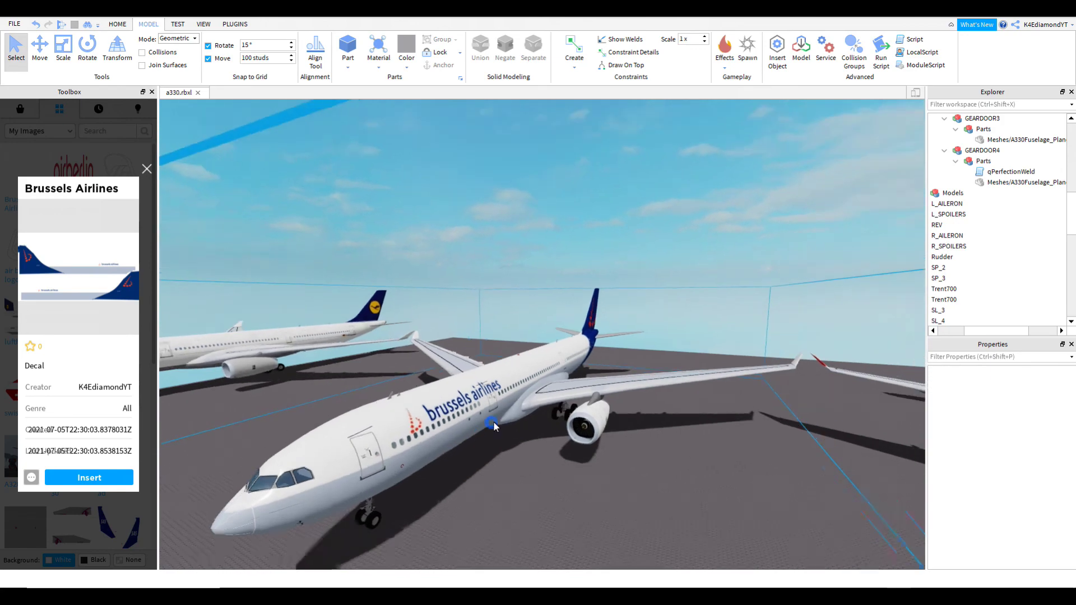
pyautogui.scroll(-3, 494, 421)
pyautogui.click(560, 337)
pyautogui.hotkey('ctrl', '2')
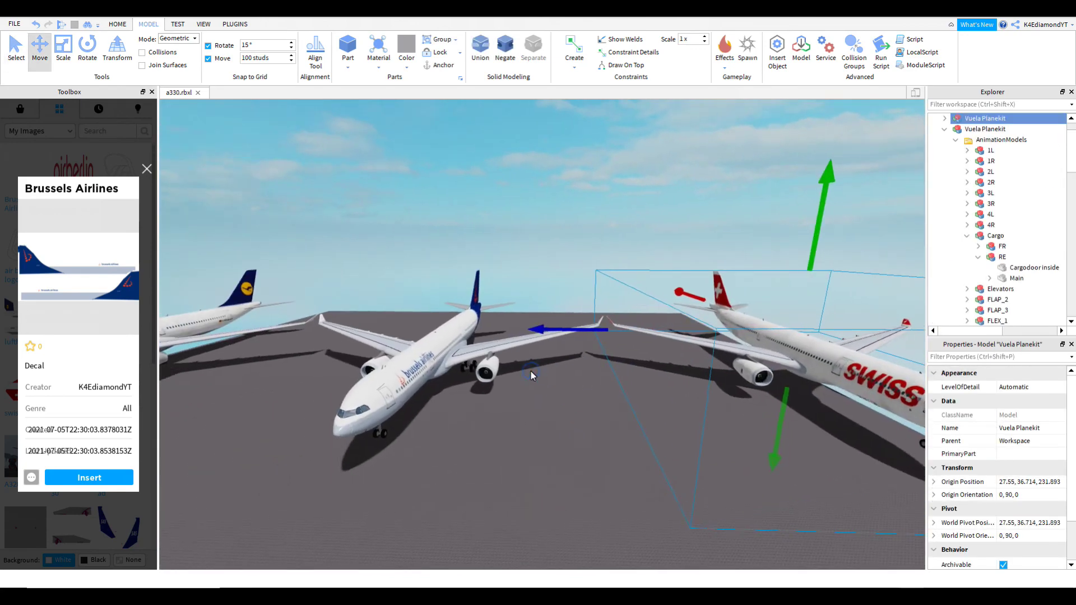
pyautogui.scroll(5, 530, 370)
pyautogui.scroll(-6, 529, 371)
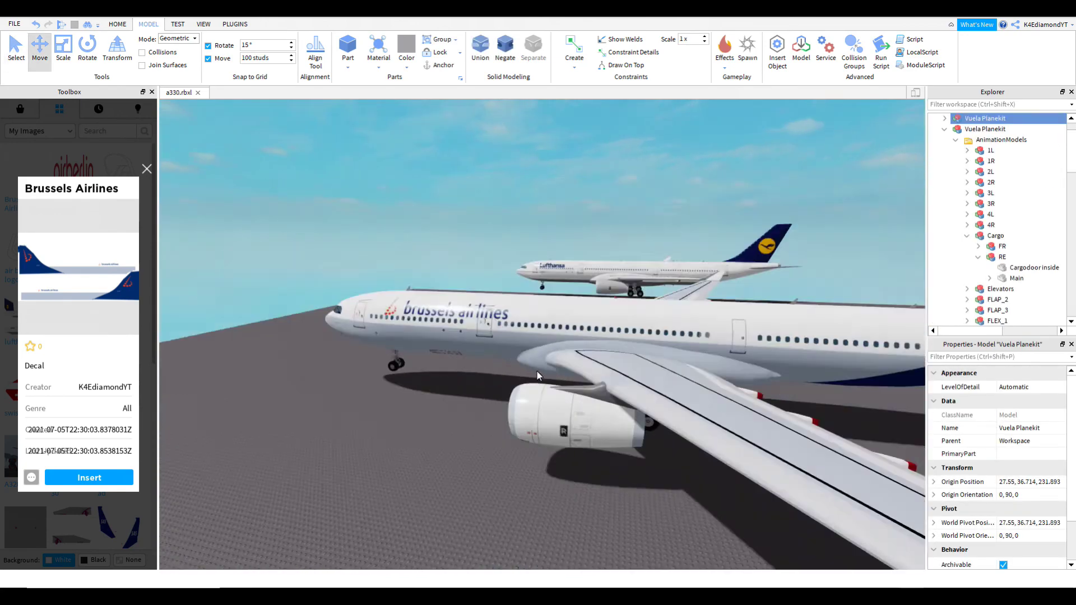
pyautogui.moveTo(426, 391); pyautogui.dragTo(597, 378)
pyautogui.scroll(3, 538, 384)
pyautogui.scroll(5, 842, 331)
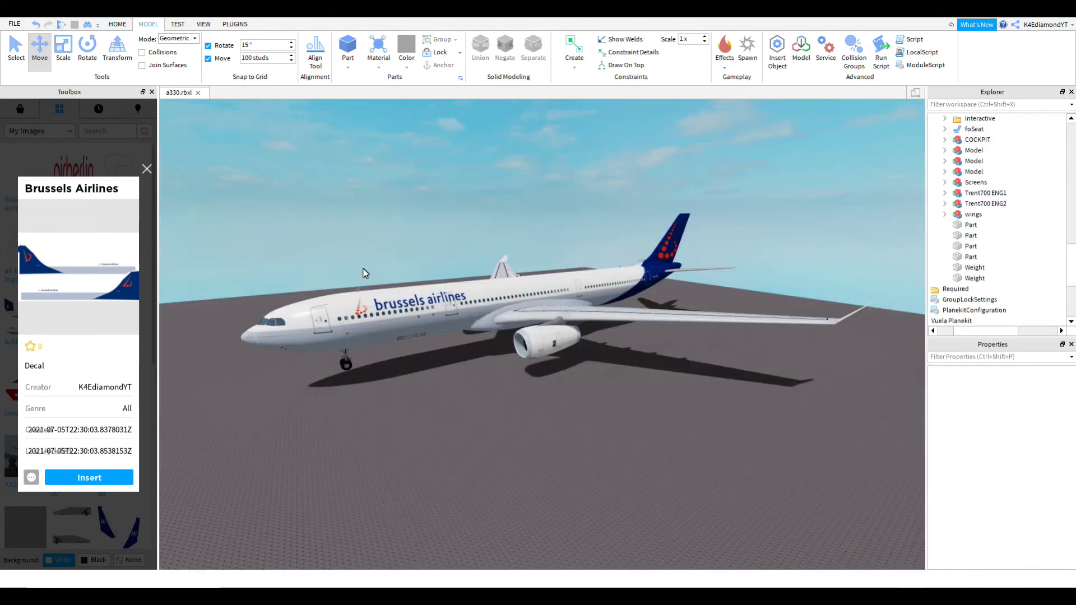
pyautogui.scroll(4, 711, 451)
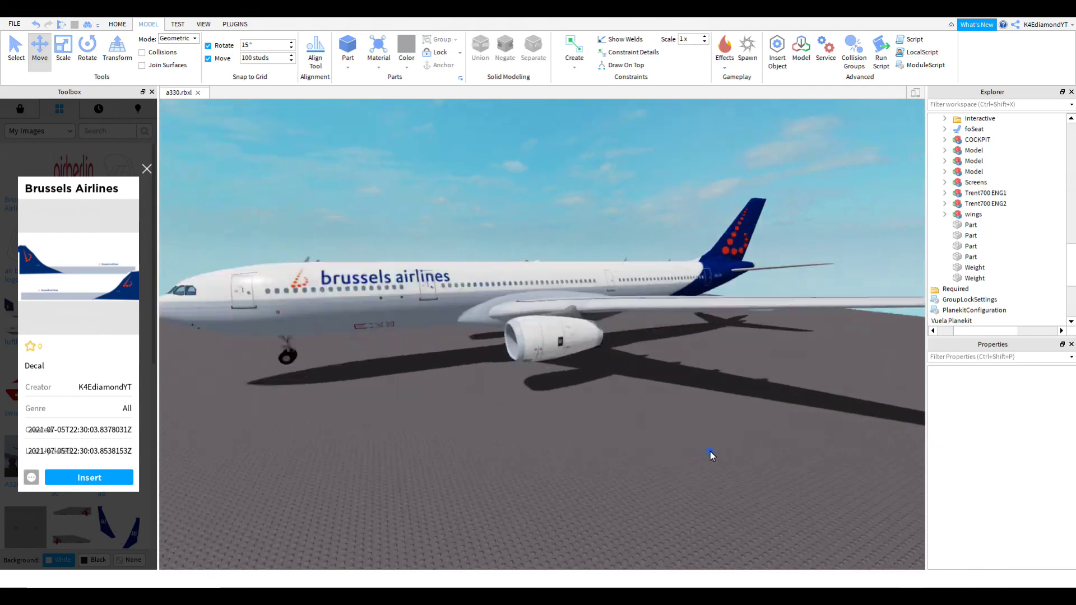